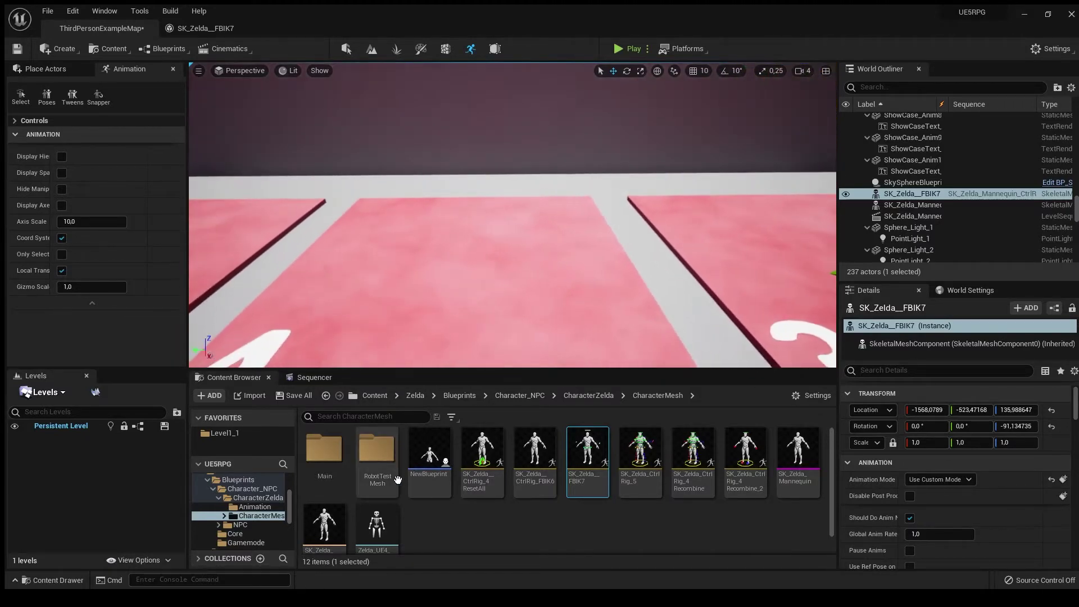
# Open the RobotTestMesh folder, place Robot1 in the level, then delete it.
pyautogui.doubleClick(377, 449)
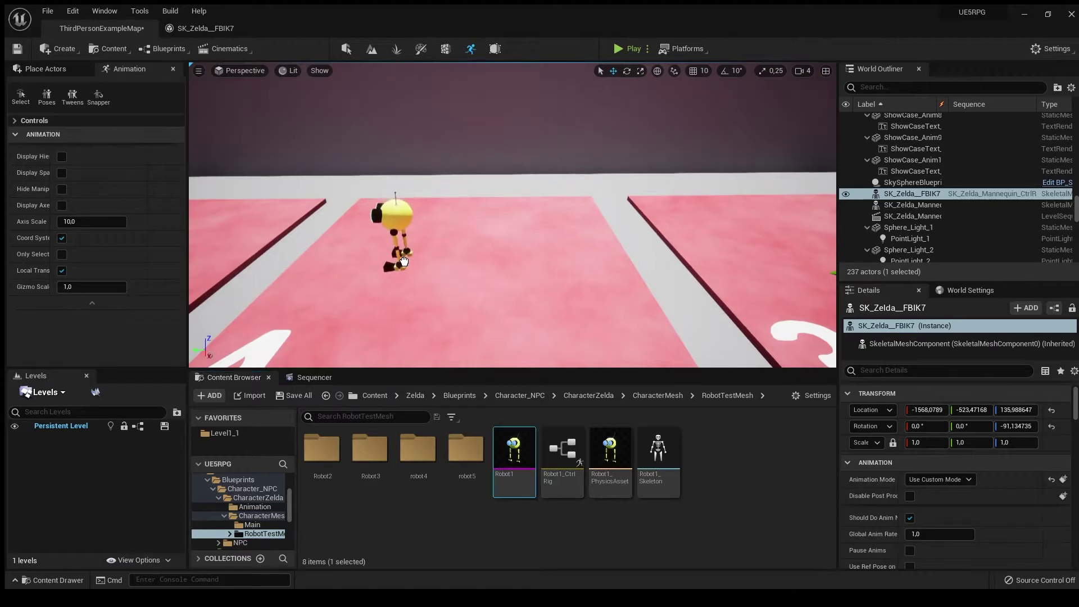
pyautogui.moveTo(402, 262); pyautogui.dragTo(431, 278)
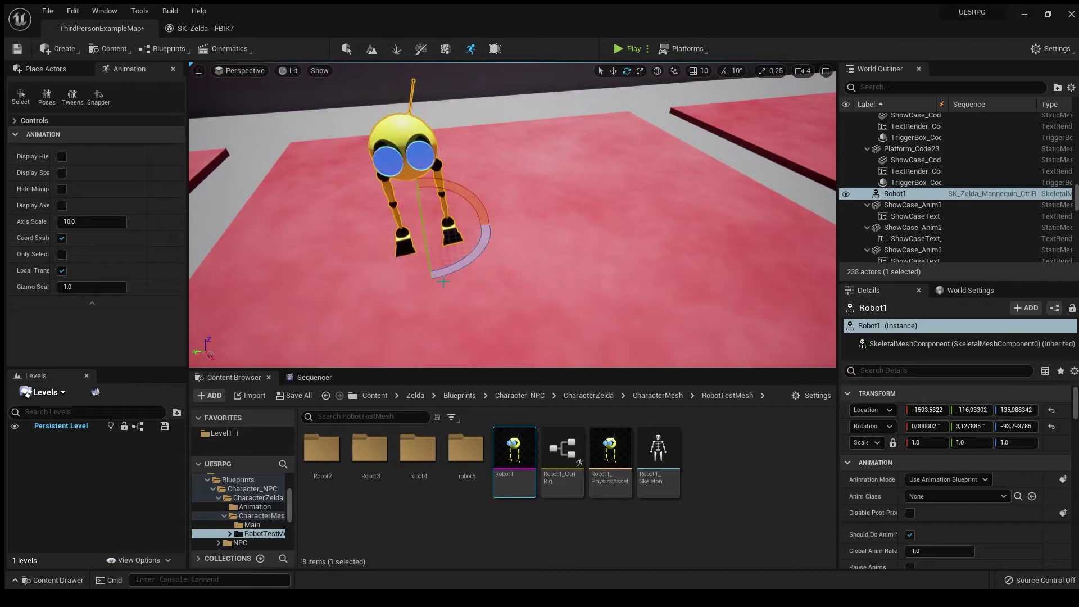
pyautogui.press('Escape')
pyautogui.click(409, 129)
pyautogui.press('Delete')
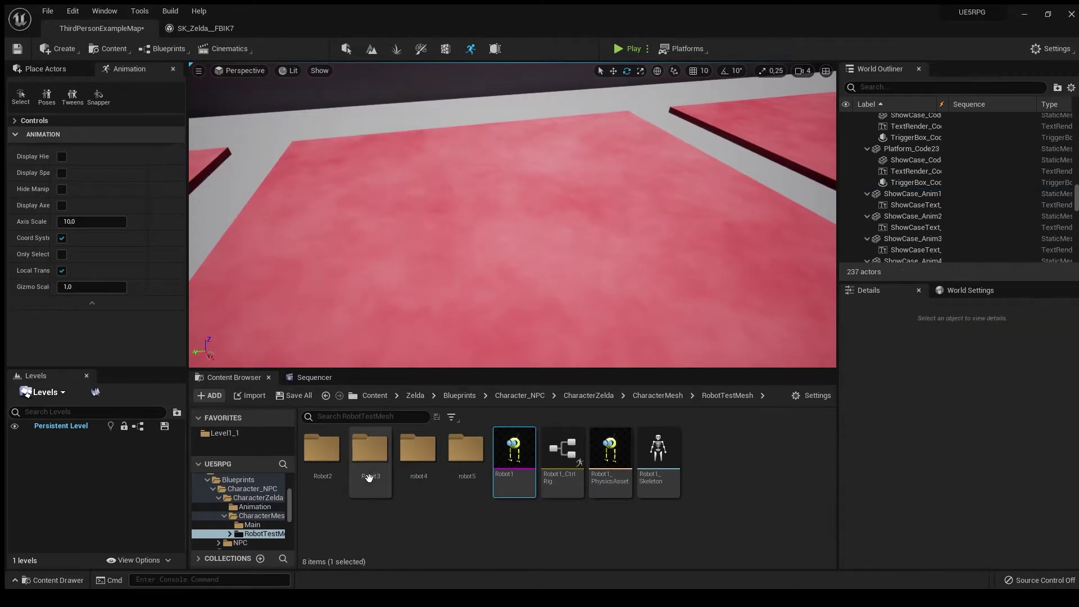
# Place a Robot2_CtrlRig on platform 3, turn it, then delete it.
pyautogui.doubleClick(338, 457)
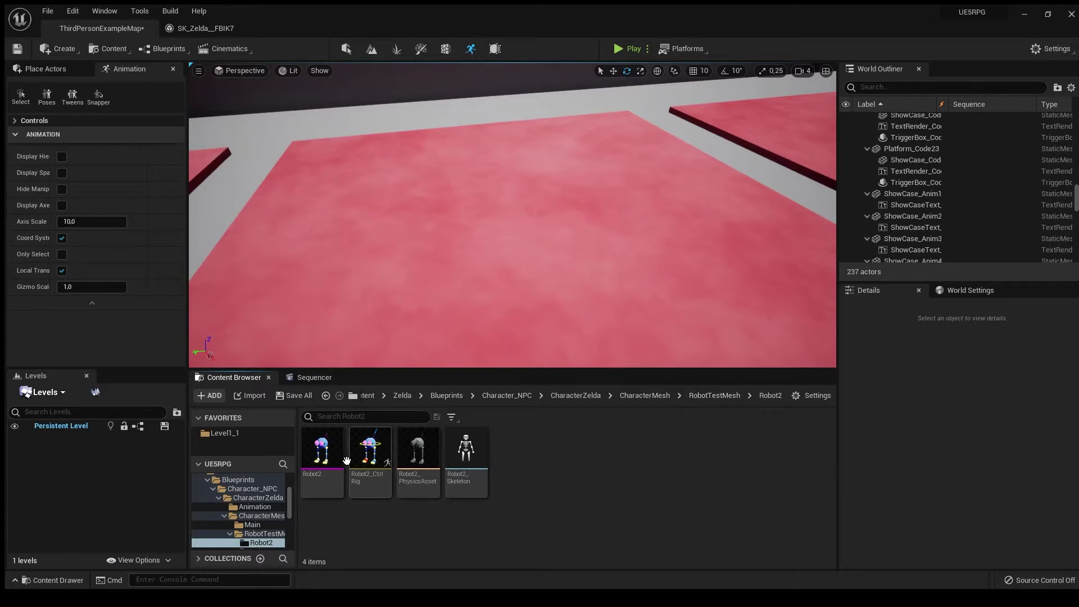
pyautogui.moveTo(373, 450); pyautogui.dragTo(325, 203)
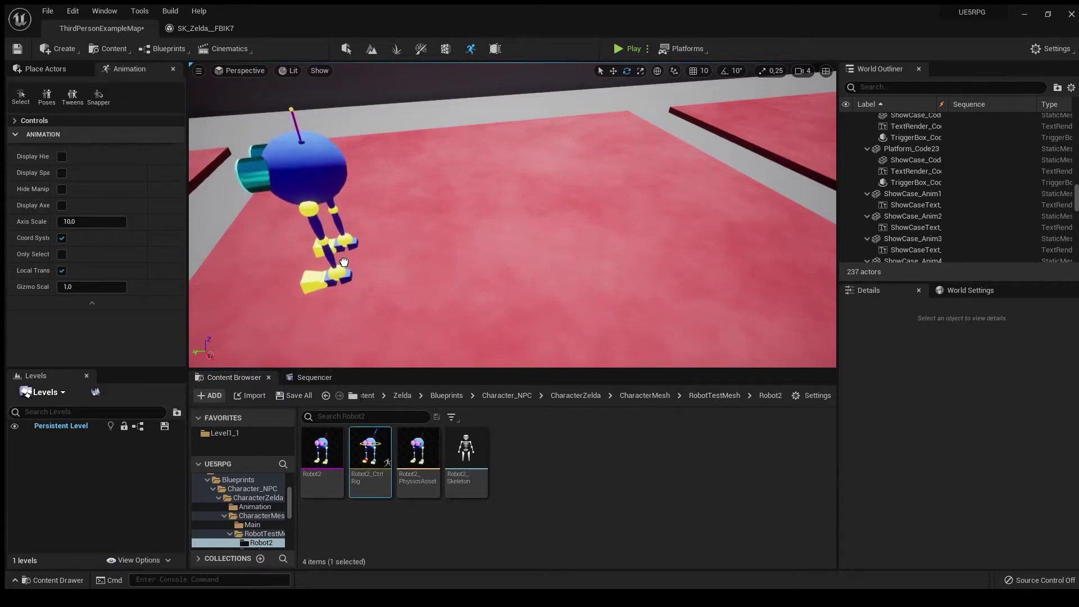
pyautogui.moveTo(505, 210); pyautogui.dragTo(524, 253, button='right')
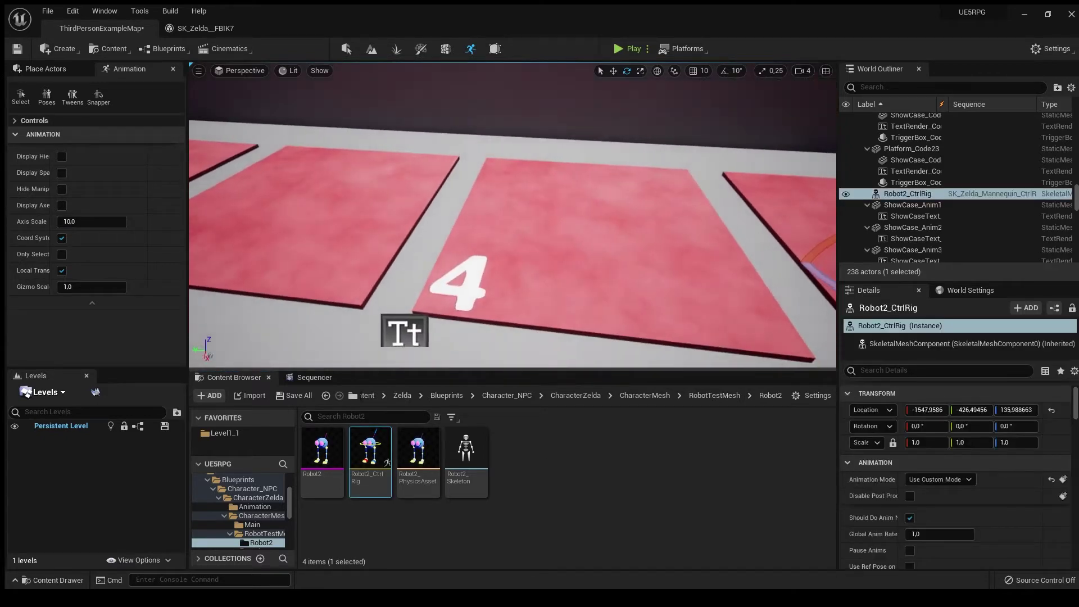
pyautogui.moveTo(506, 211)
pyautogui.mouseDown(button='right')
pyautogui.moveTo(502, 245)
pyautogui.moveTo(472, 236)
pyautogui.mouseUp(button='right')
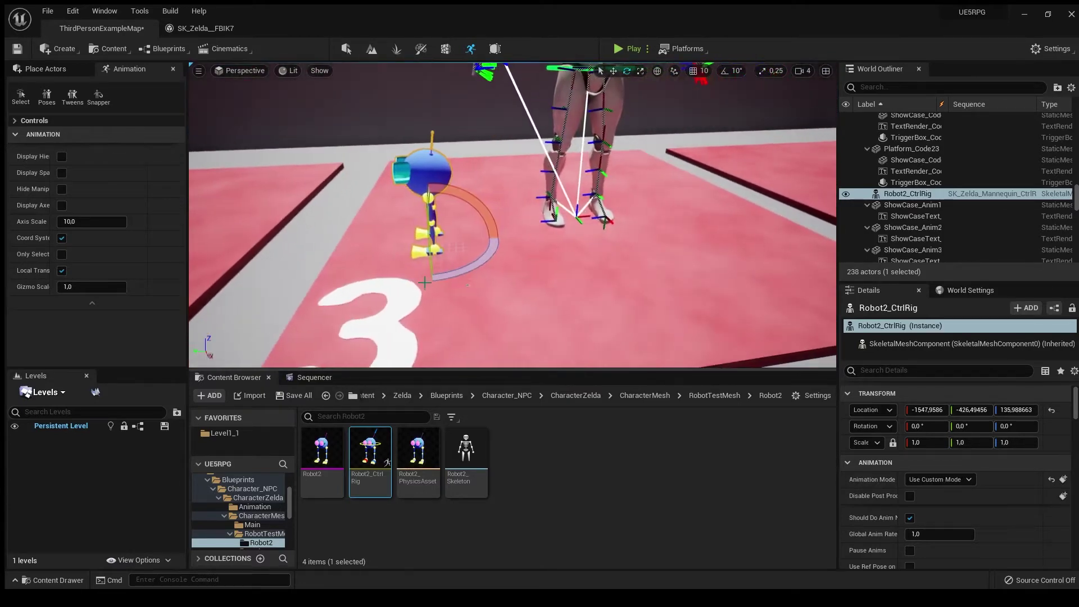
pyautogui.moveTo(484, 270); pyautogui.dragTo(464, 278)
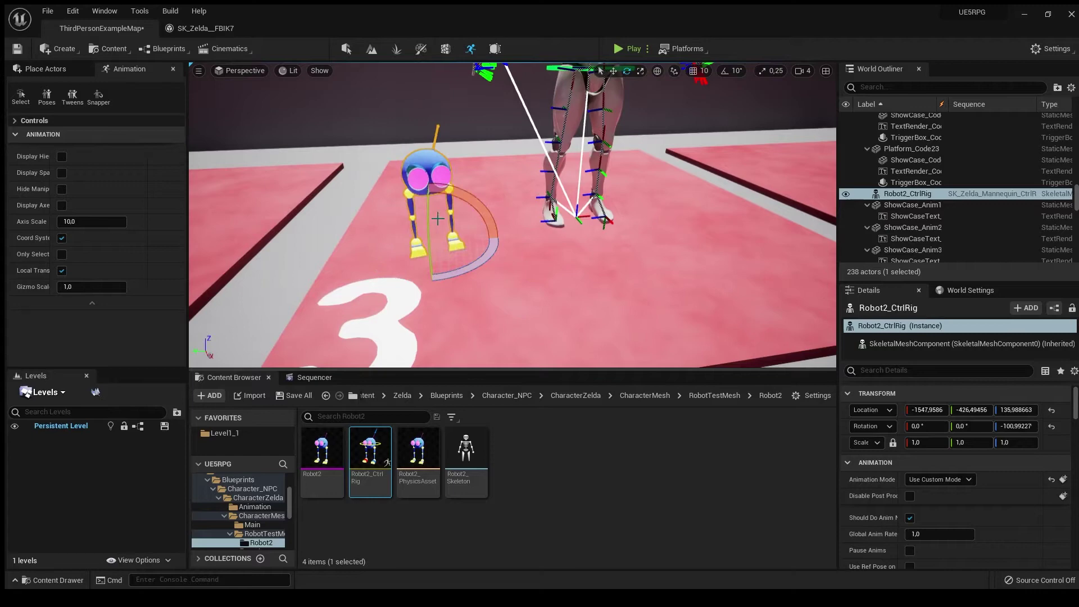
pyautogui.press('Delete')
# Place a fresh Robot2_CtrlRig on platform 3 rotated about -89 degrees and delete the older copy.
pyautogui.moveTo(369, 451)
pyautogui.mouseDown()
pyautogui.moveTo(403, 299)
pyautogui.moveTo(472, 278)
pyautogui.mouseUp()
pyautogui.press('e')
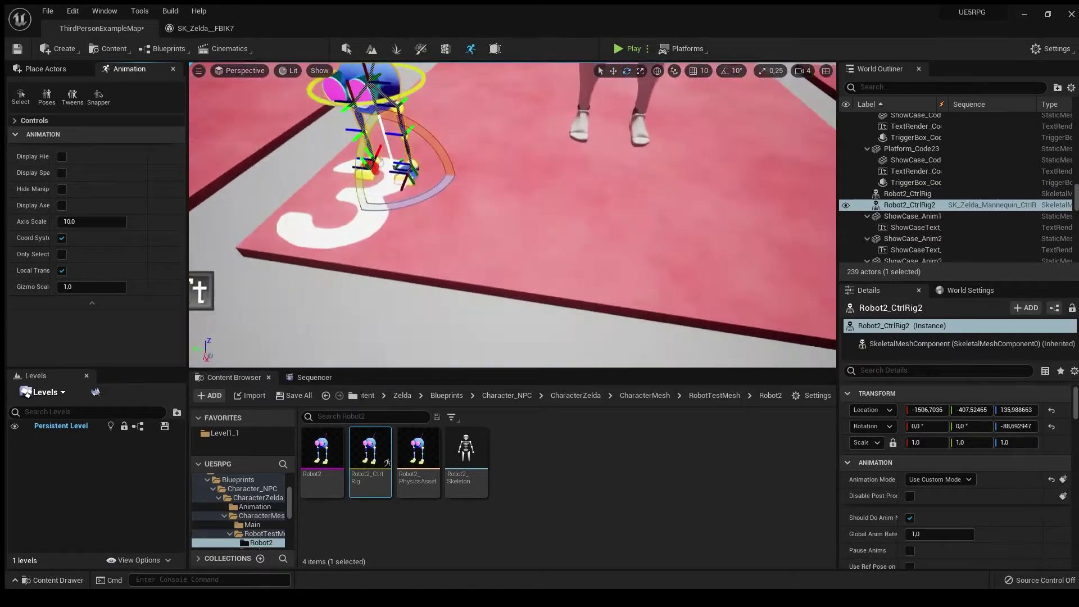
pyautogui.moveTo(506, 254); pyautogui.dragTo(421, 270, button='right')
pyautogui.moveTo(506, 219); pyautogui.dragTo(472, 237, button='right')
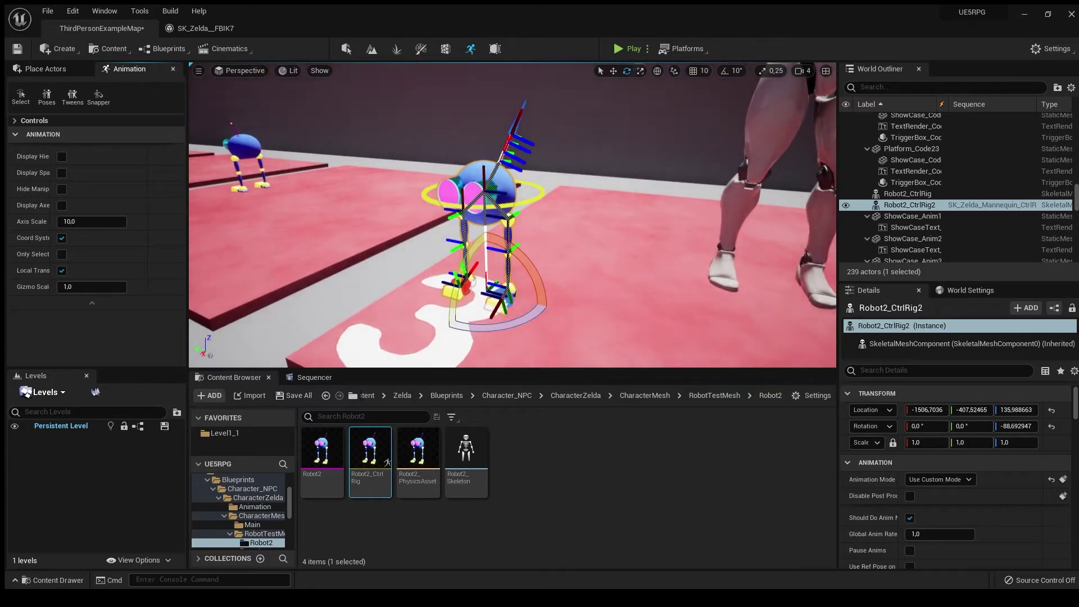
pyautogui.click(243, 147)
pyautogui.press('Delete')
# Slide Robot2_CtrlRig2 along platform 3 and fly the view back to it.
pyautogui.click(485, 219)
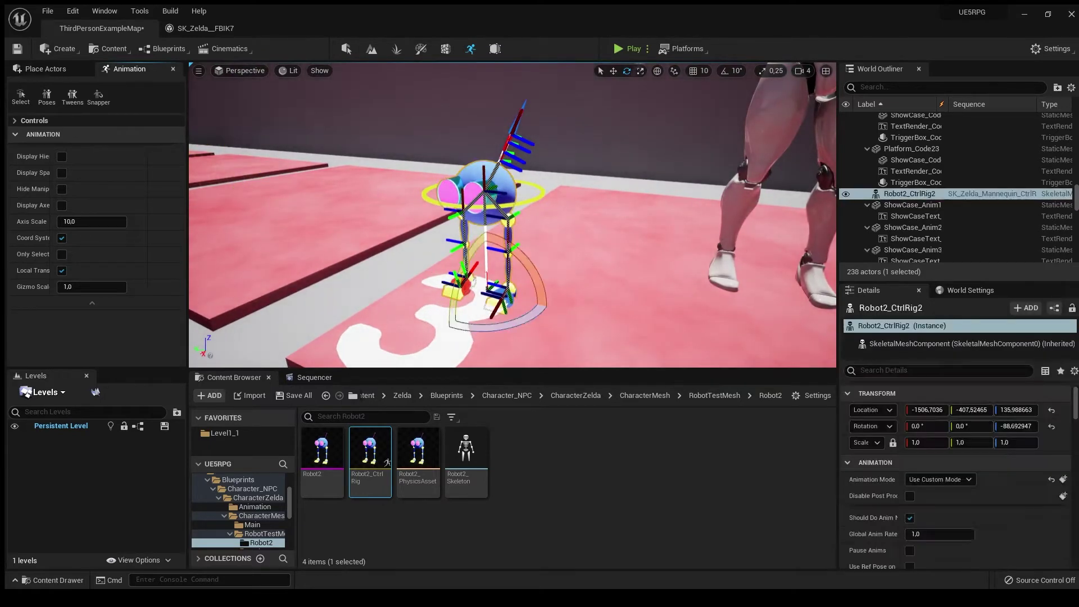
pyautogui.moveTo(506, 253); pyautogui.dragTo(380, 211, button='right')
pyautogui.moveTo(507, 219); pyautogui.dragTo(421, 253, button='right')
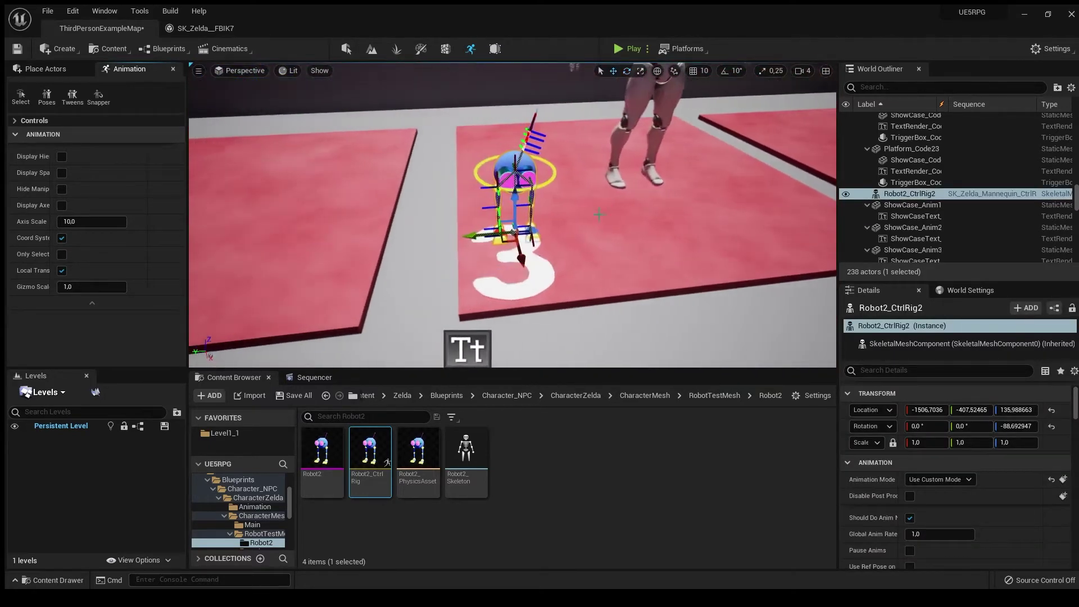
pyautogui.moveTo(396, 245)
pyautogui.mouseDown()
pyautogui.moveTo(365, 240)
pyautogui.moveTo(354, 264)
pyautogui.mouseUp()
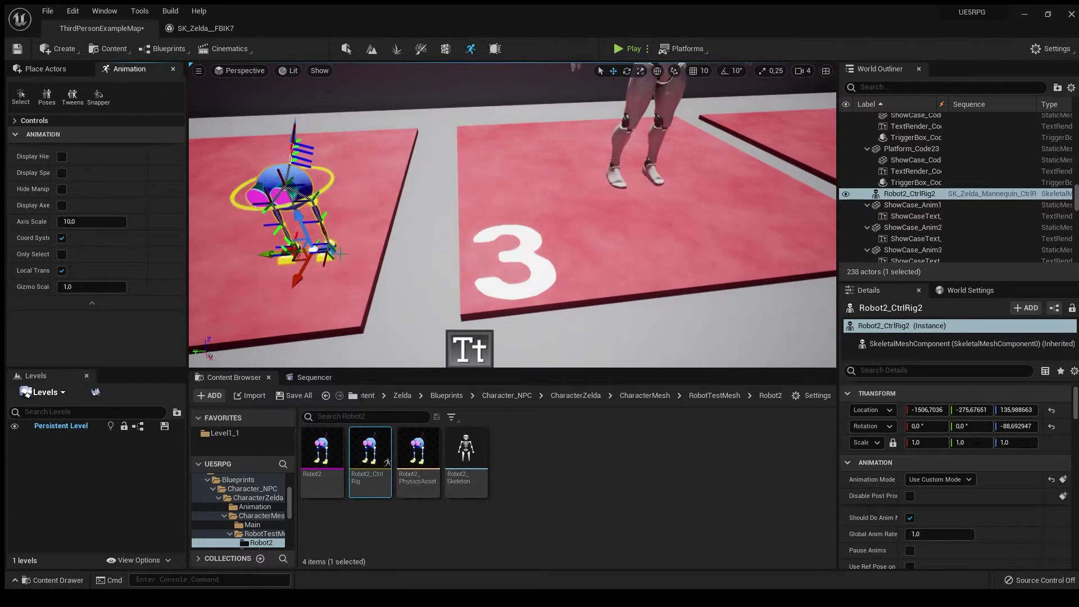
pyautogui.moveTo(506, 219); pyautogui.dragTo(380, 253, button='right')
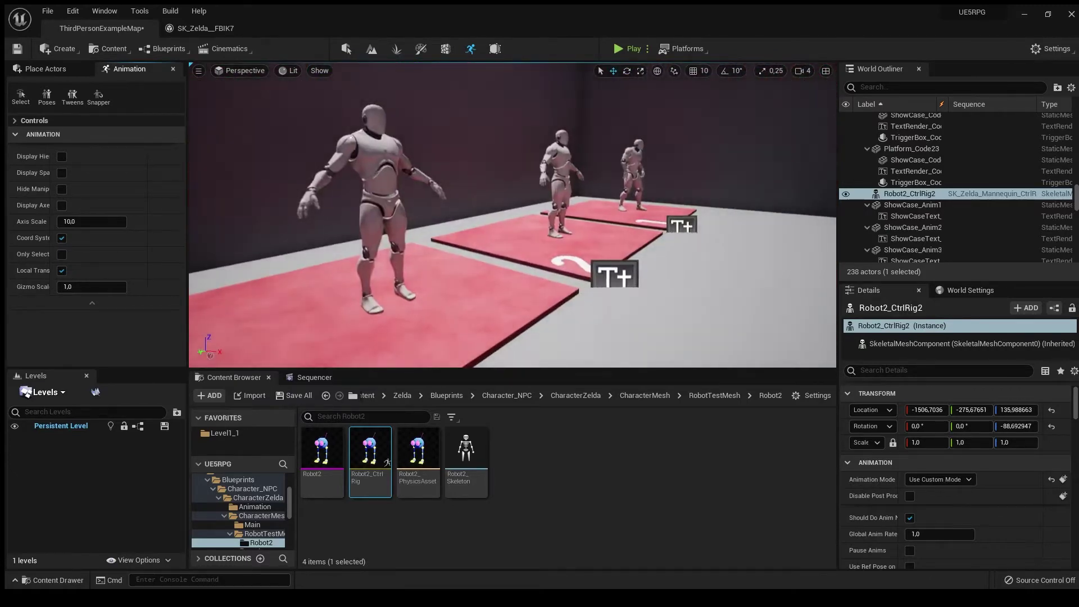
pyautogui.moveTo(505, 220); pyautogui.dragTo(380, 252, button='right')
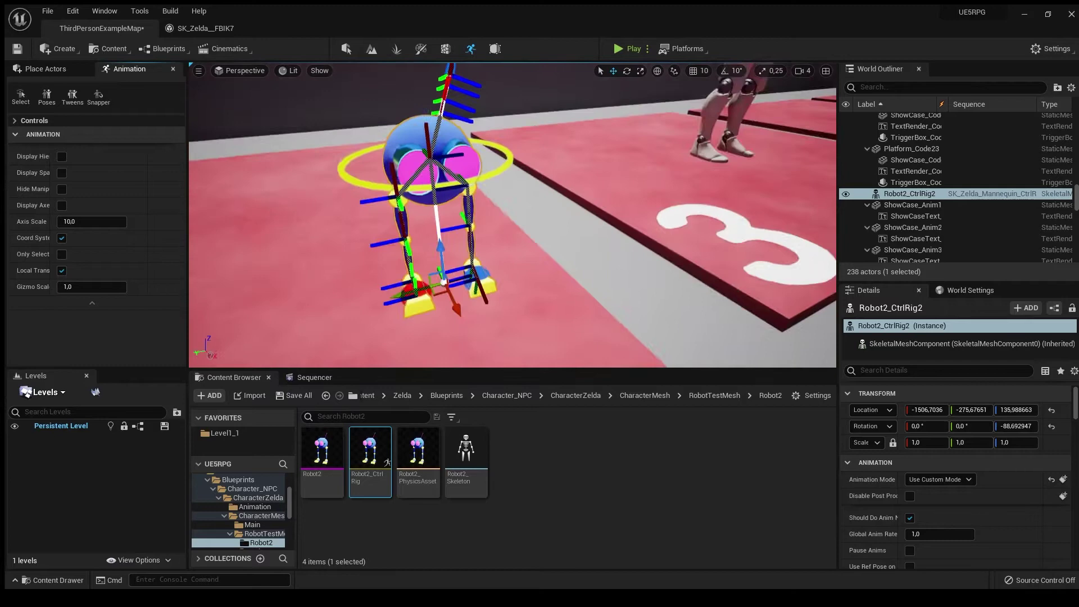
# Open Robot2_CtrlRig, orbit its preview, and return to the level map.
pyautogui.doubleClick(379, 451)
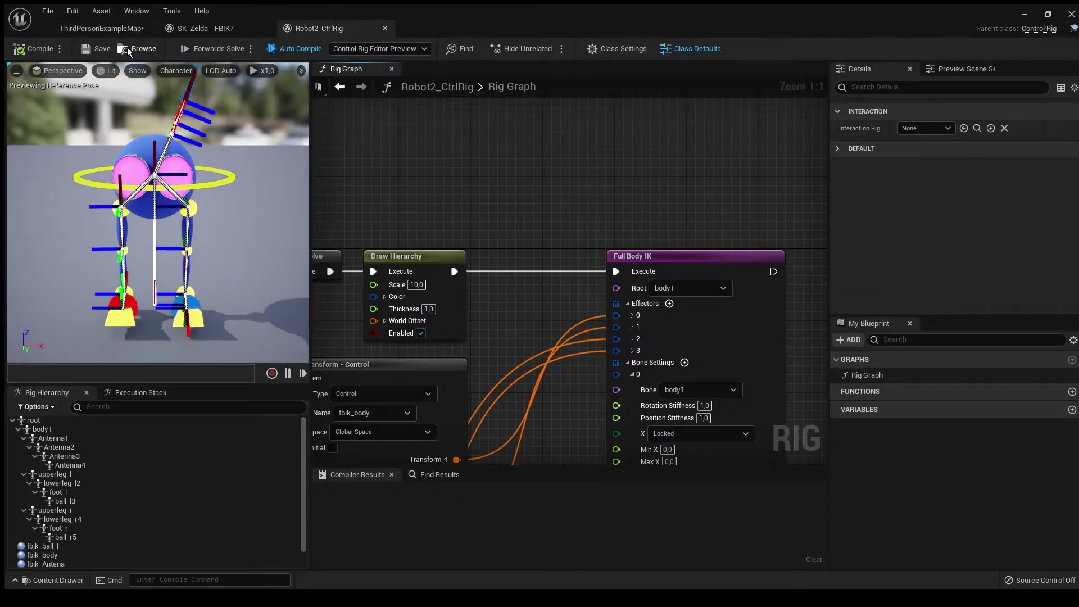
pyautogui.moveTo(152, 212); pyautogui.dragTo(101, 236, button='right')
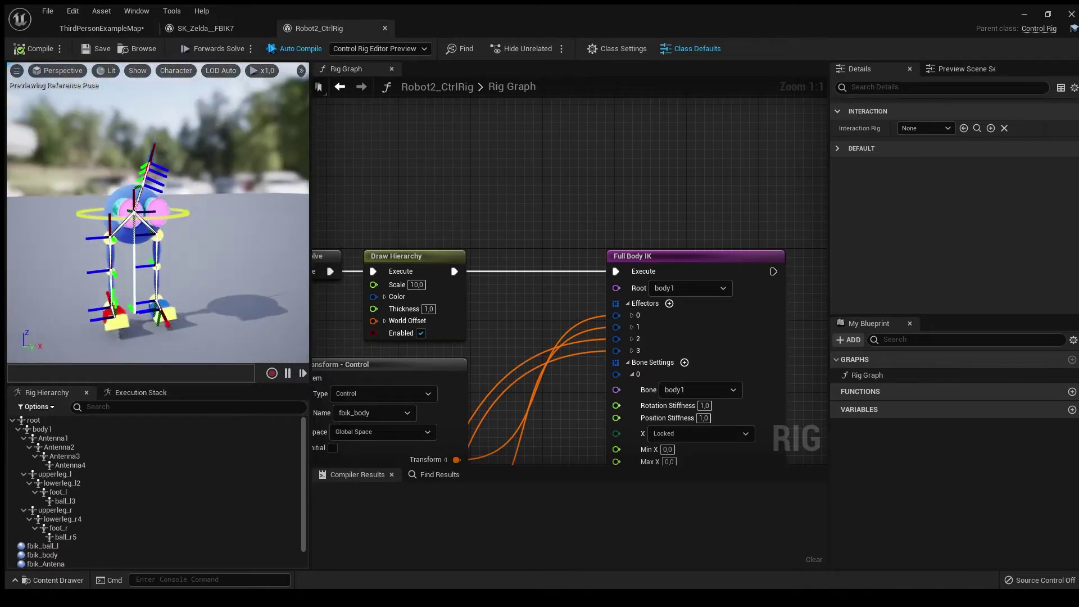
pyautogui.click(82, 28)
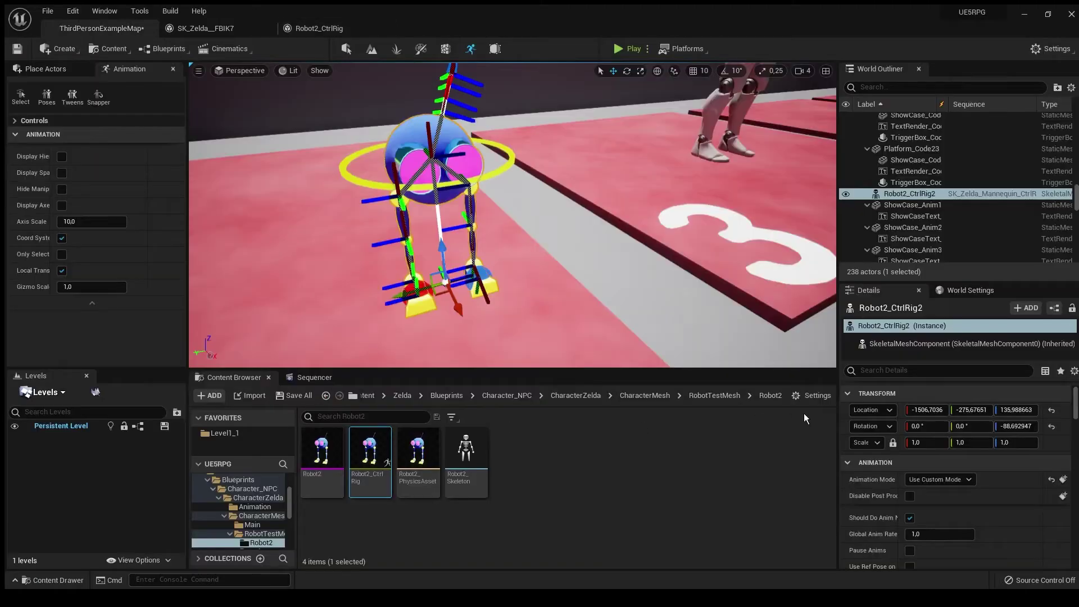
# Browse to the Robot3 folder and open the Robot3_CtrlRig1 rig editor.
pyautogui.click(714, 395)
pyautogui.doubleClick(372, 451)
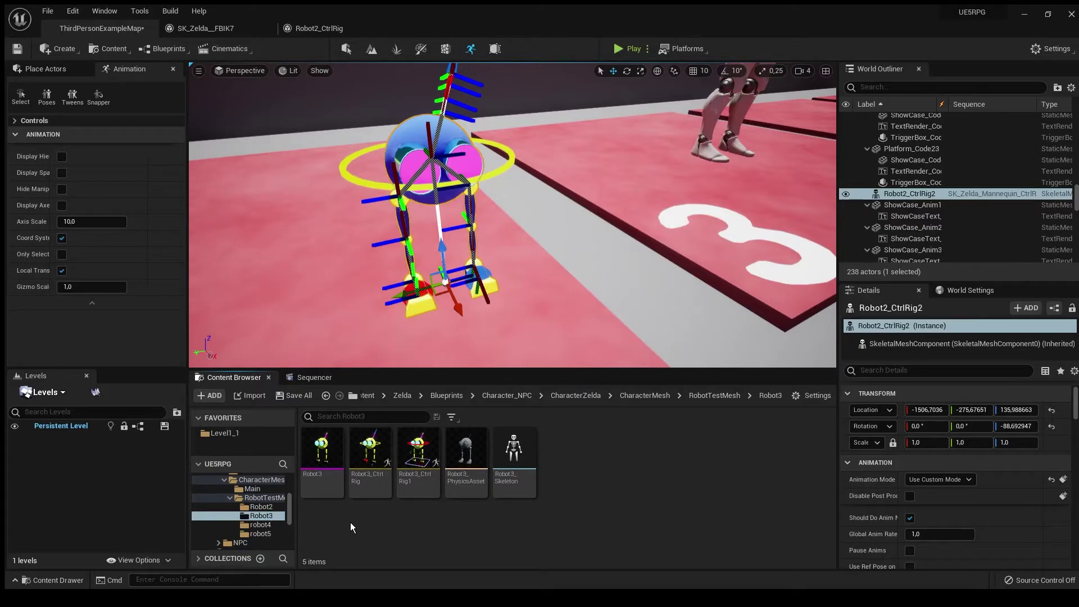
pyautogui.click(370, 451)
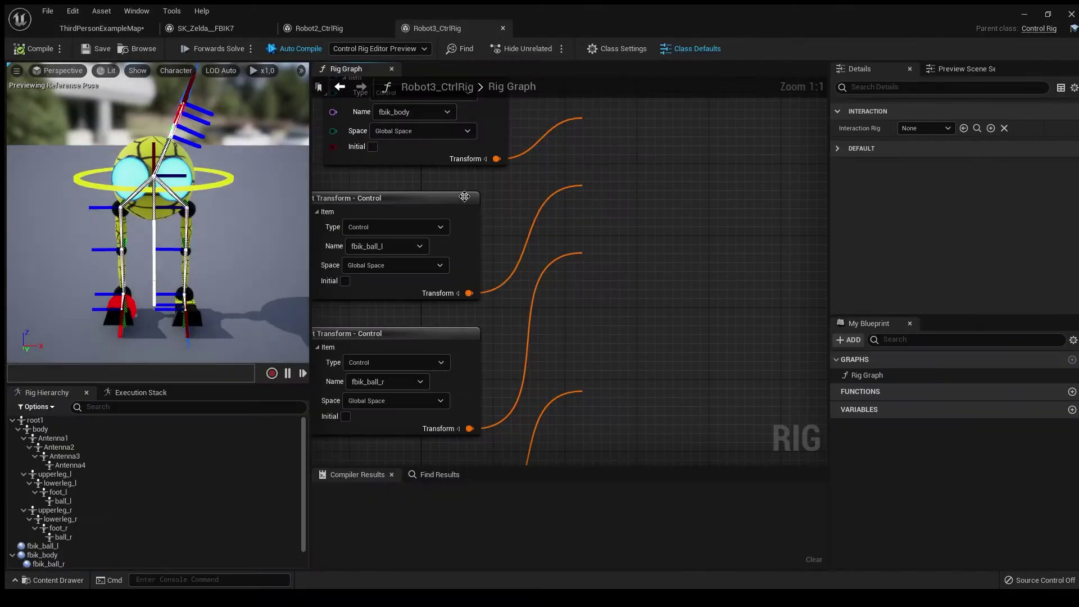
pyautogui.scroll(-5, 674, 212)
pyautogui.scroll(4, 675, 210)
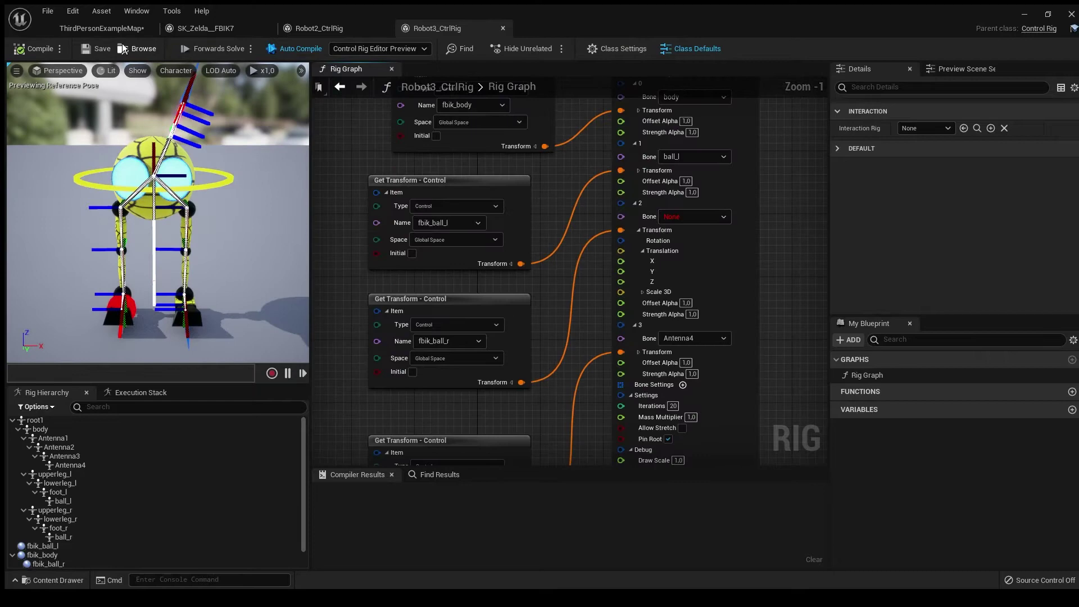
pyautogui.click(101, 28)
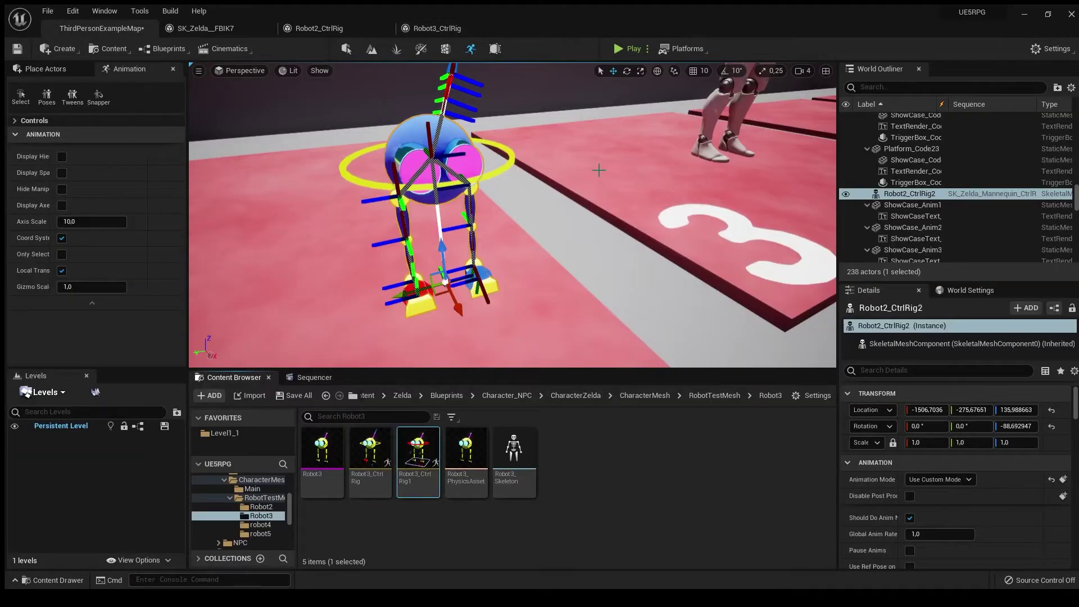
pyautogui.click(557, 28)
pyautogui.scroll(-3, 603, 177)
pyautogui.scroll(4, 489, 254)
pyautogui.scroll(2, 510, 306)
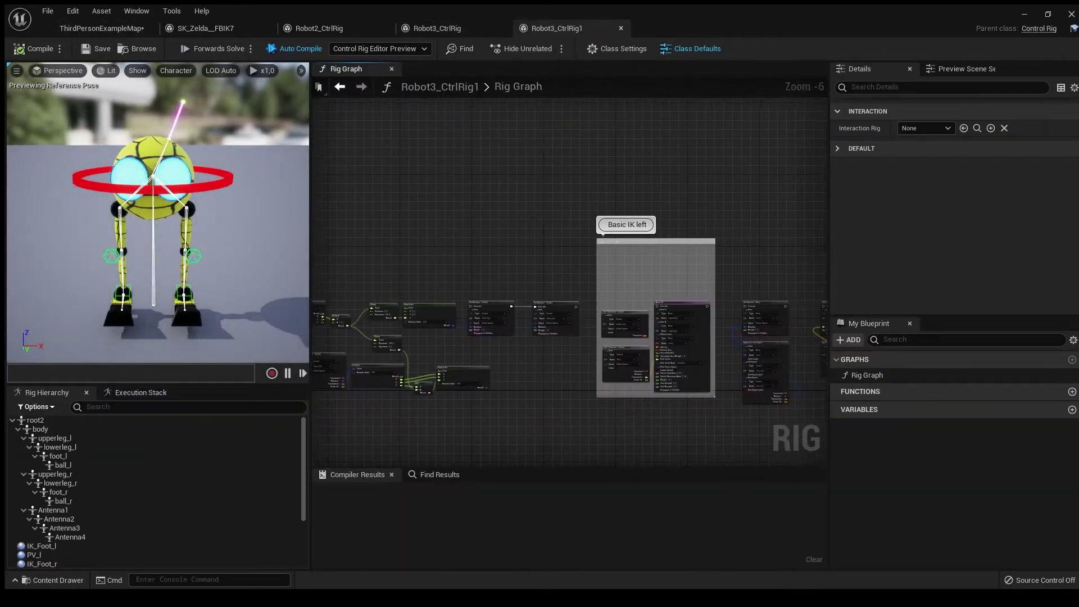
pyautogui.scroll(3, 472, 270)
pyautogui.scroll(2, 396, 148)
# Close the Robot3_CtrlRig editor and return to Robot3_CtrlRig1's preview.
pyautogui.moveTo(464, 169); pyautogui.dragTo(582, 176, button='right')
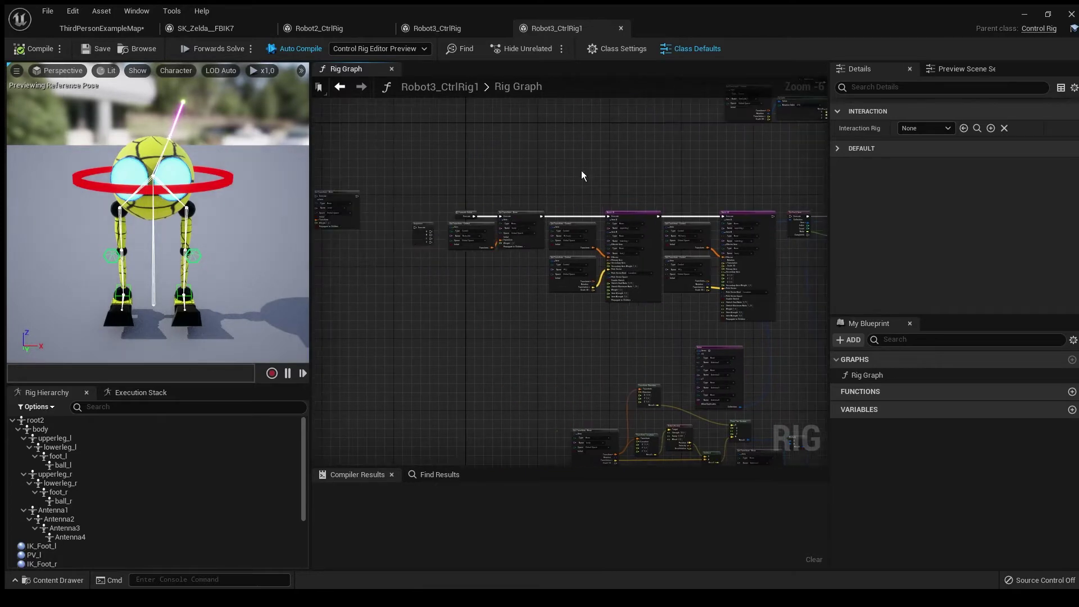
pyautogui.click(467, 27)
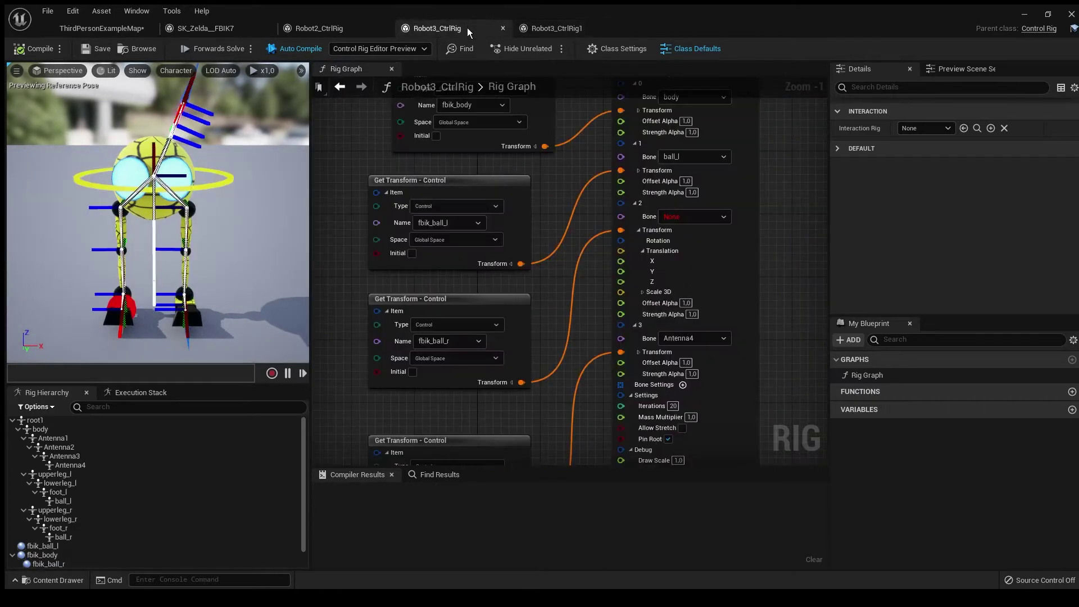
pyautogui.click(502, 31)
pyautogui.click(423, 30)
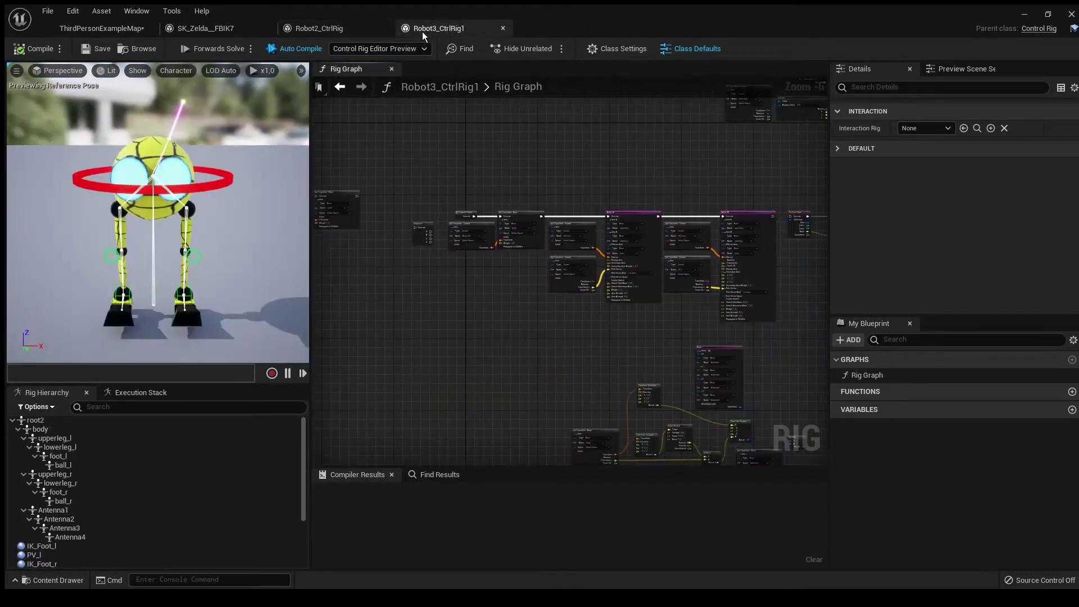
pyautogui.moveTo(189, 210); pyautogui.dragTo(102, 219, button='right')
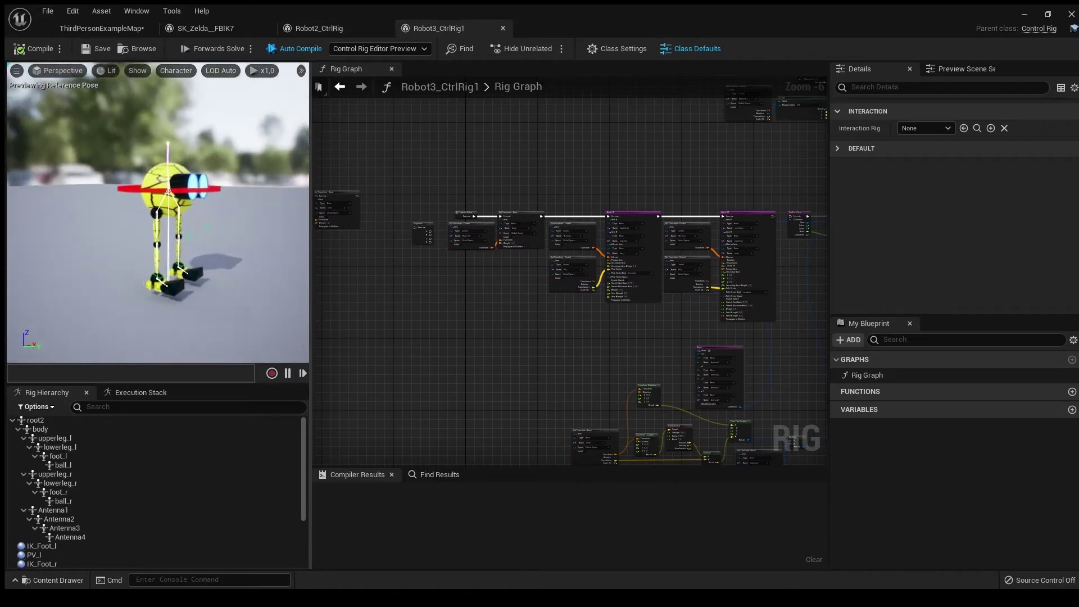
# Move Body_Ctrl and the right foot IK control to test the leg IK.
pyautogui.click(206, 164)
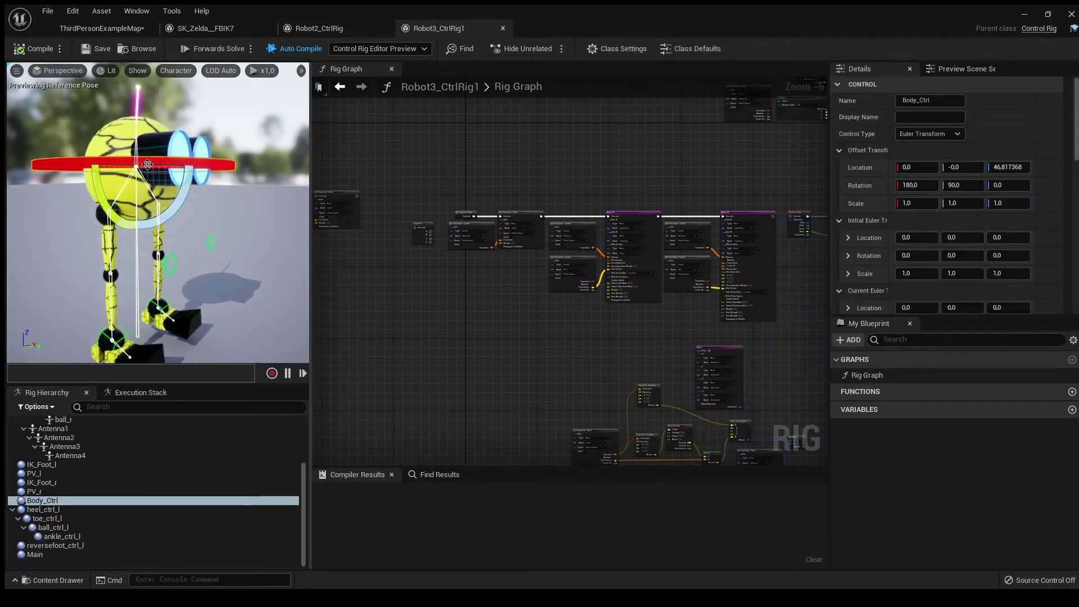
pyautogui.moveTo(134, 126); pyautogui.dragTo(184, 260, button='right')
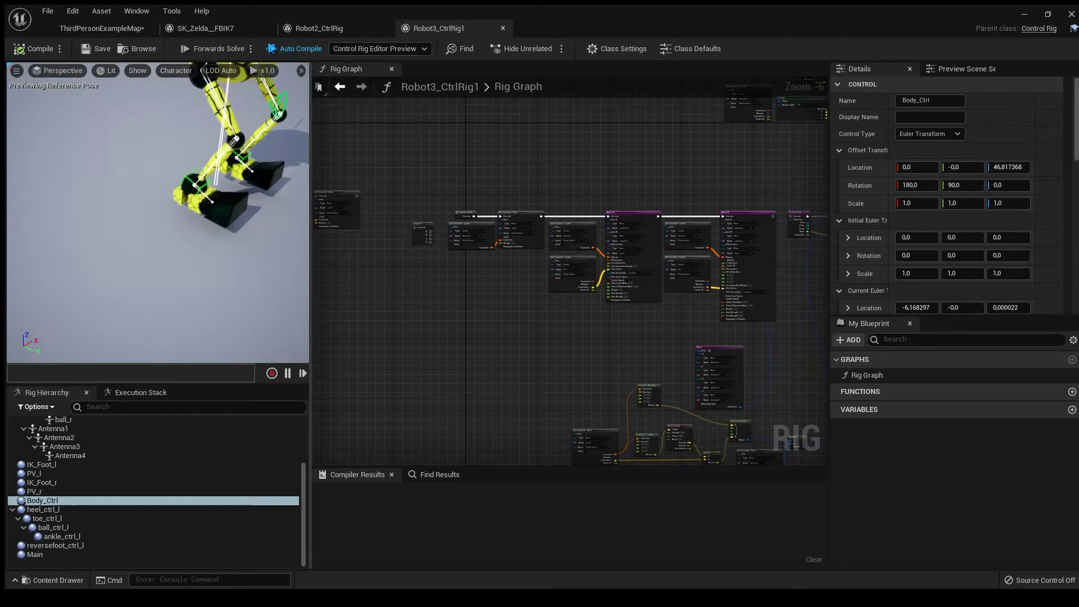
pyautogui.click(169, 218)
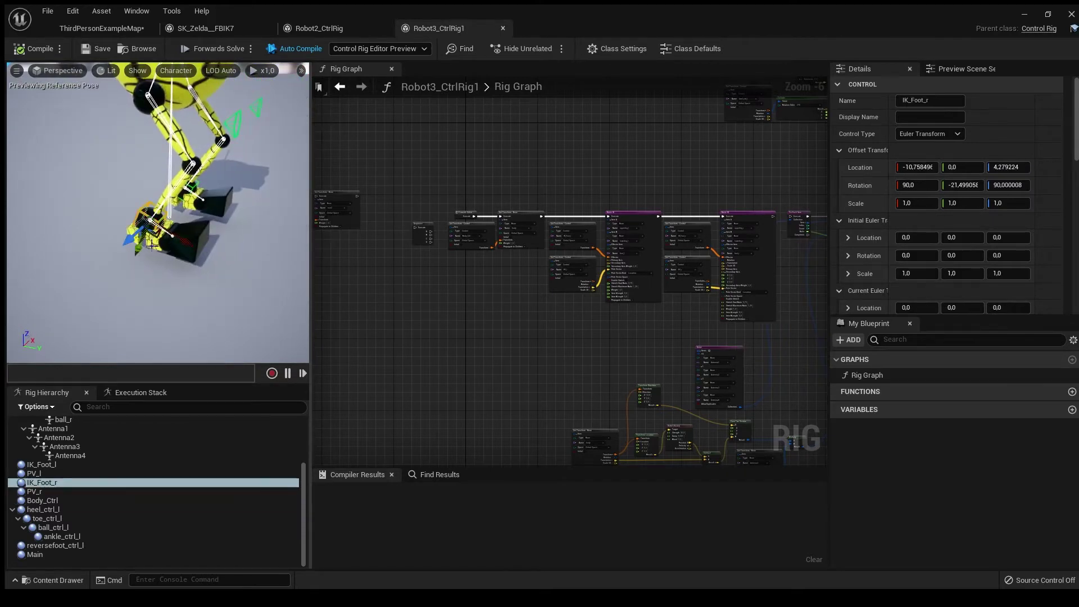
pyautogui.moveTo(149, 238); pyautogui.dragTo(248, 168)
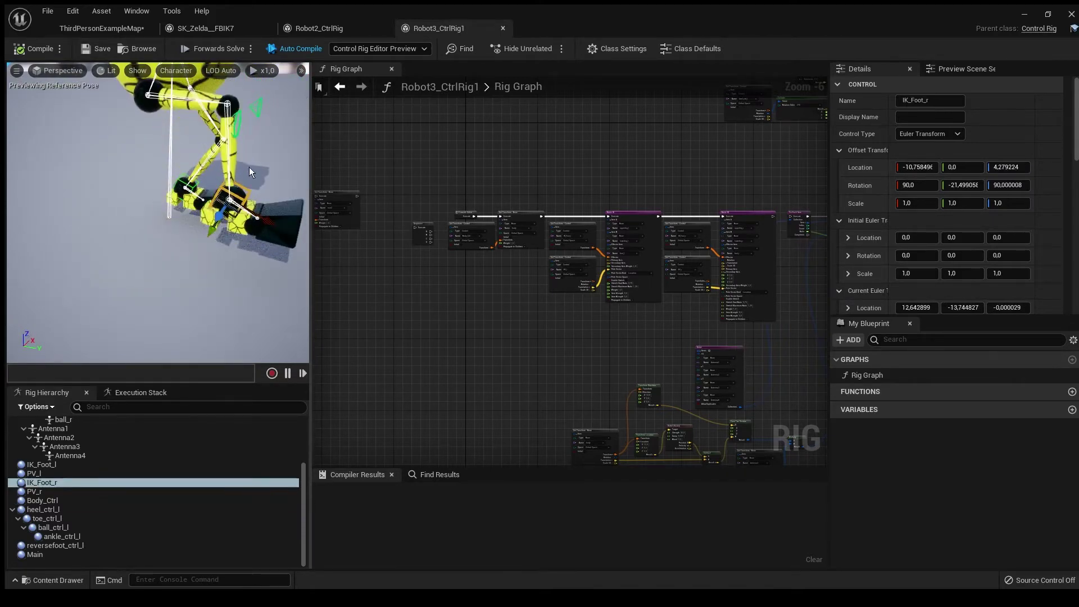
# Push the right knee pole vector PV_r outward to bend the knee.
pyautogui.click(34, 491)
pyautogui.moveTo(256, 150); pyautogui.dragTo(87, 172, button='right')
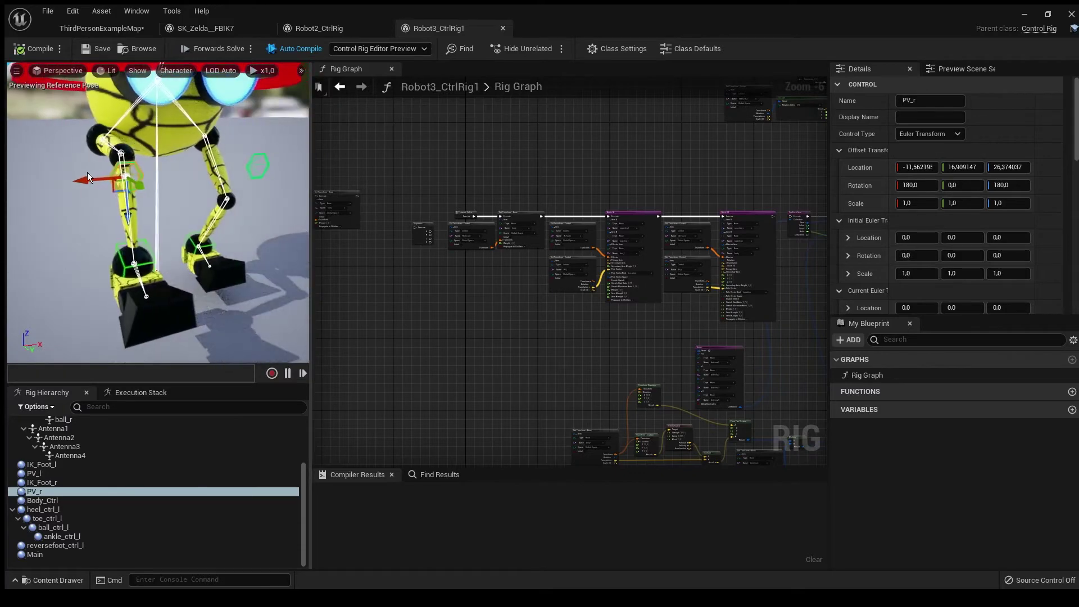
pyautogui.moveTo(72, 182); pyautogui.dragTo(27, 194)
pyautogui.click(396, 296)
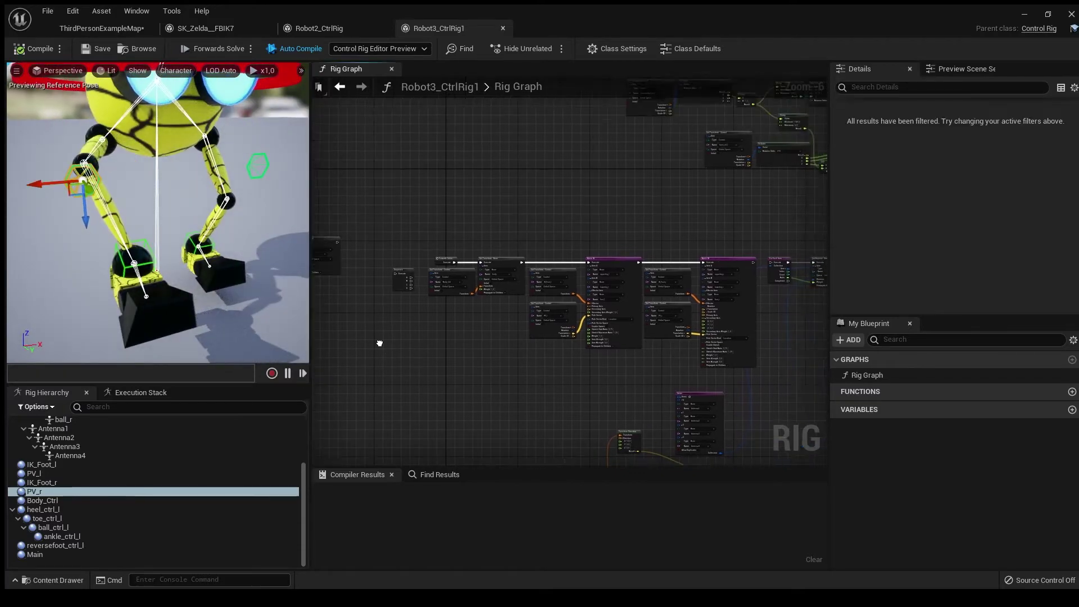
pyautogui.moveTo(396, 297); pyautogui.dragTo(279, 211, button='right')
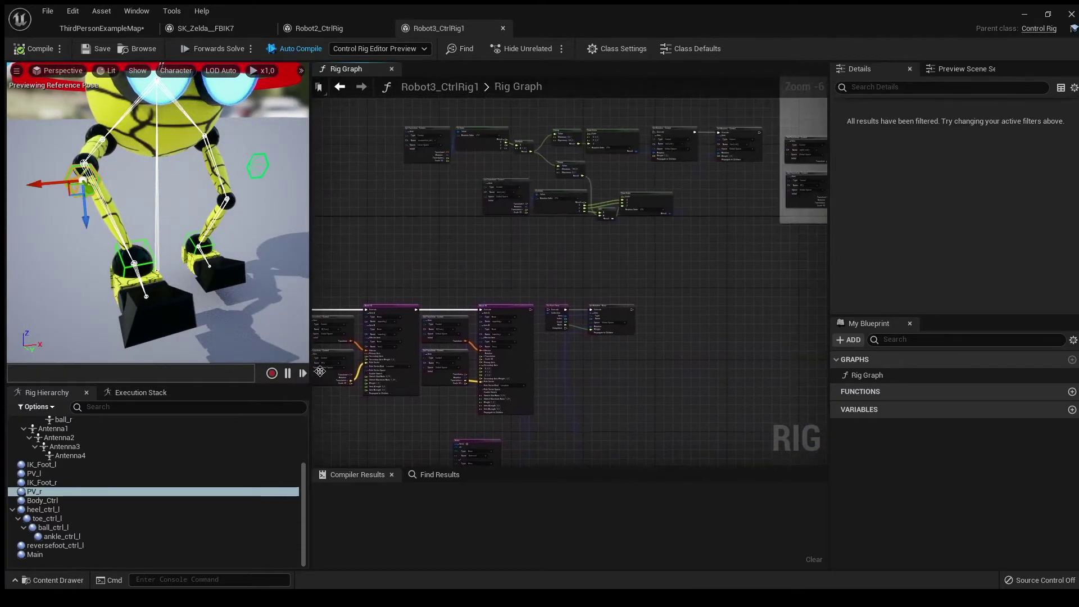
pyautogui.scroll(4, 577, 304)
# Wire Basic IK's Execute into For Each Item and move Body_Ctrl to test the legs.
pyautogui.moveTo(577, 304); pyautogui.dragTo(537, 248, button='right')
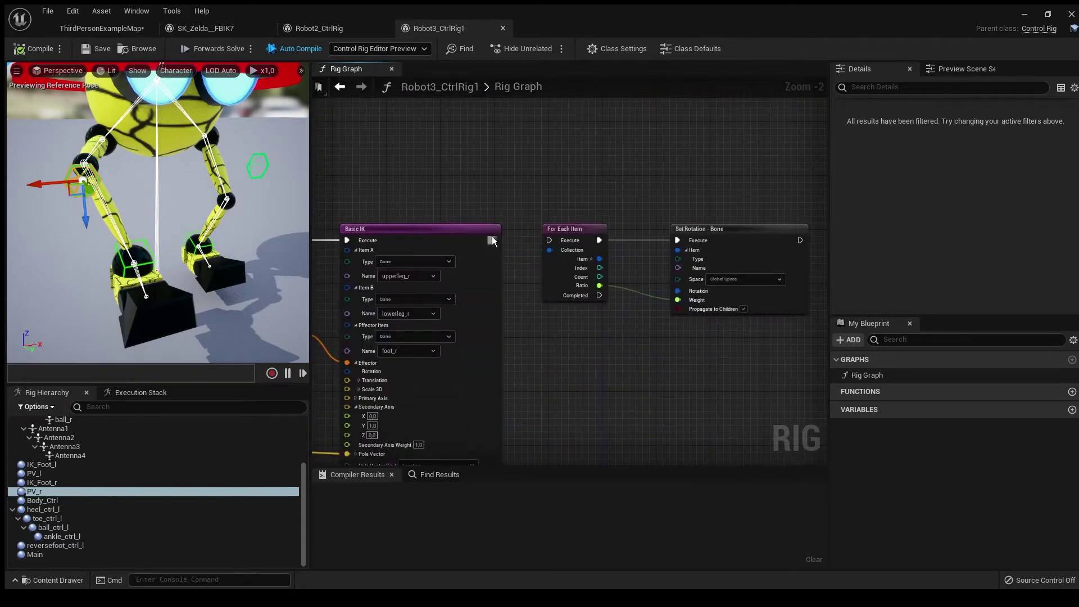
pyautogui.moveTo(544, 238); pyautogui.dragTo(549, 242)
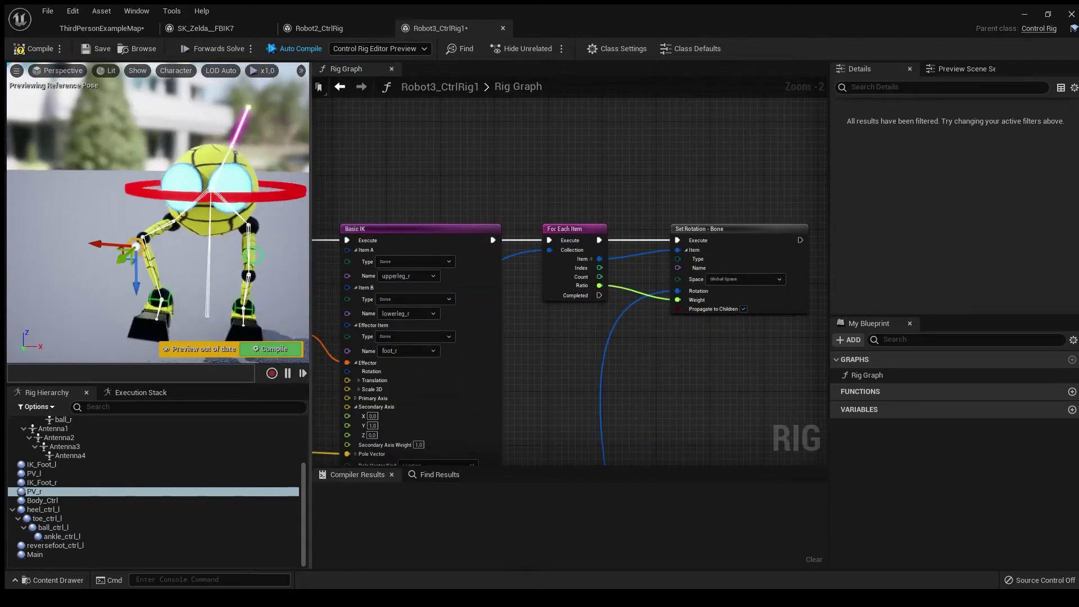
pyautogui.click(178, 224)
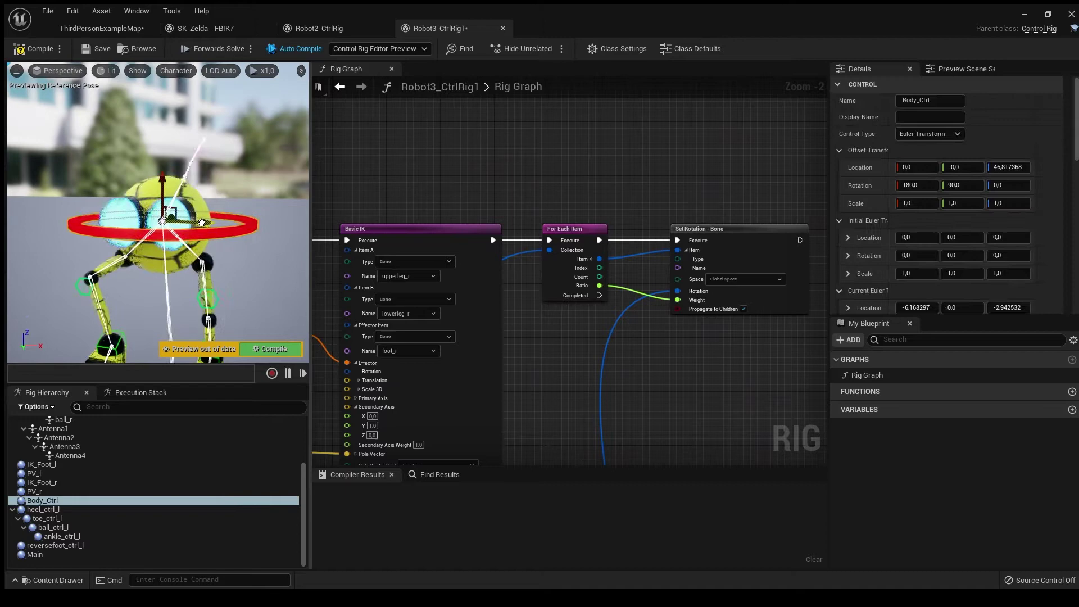
pyautogui.moveTo(194, 221)
pyautogui.mouseDown()
pyautogui.moveTo(234, 229)
pyautogui.moveTo(228, 253)
pyautogui.mouseUp()
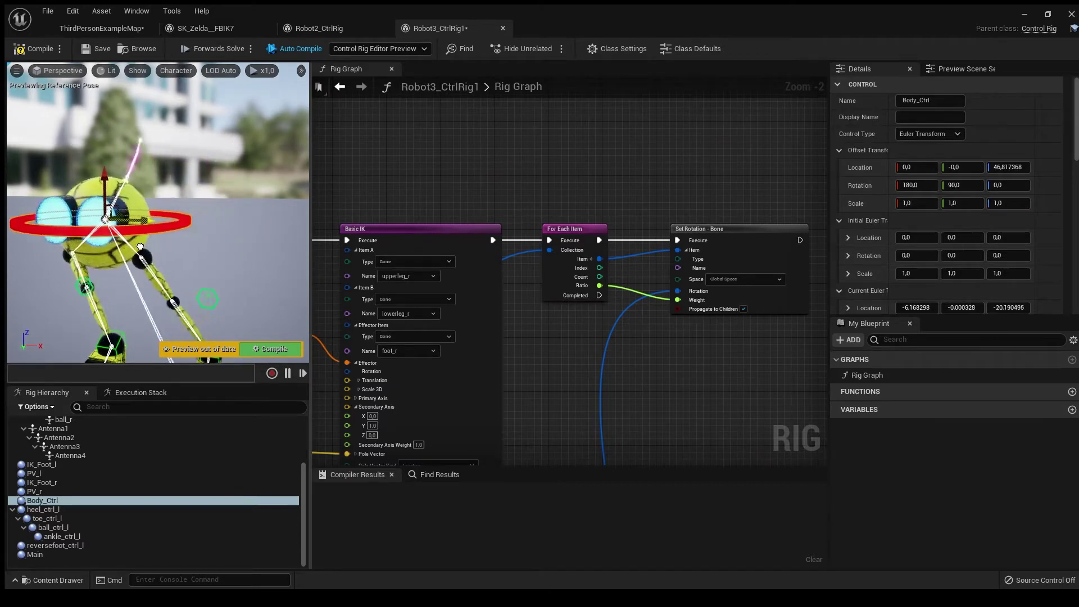
pyautogui.moveTo(229, 203); pyautogui.dragTo(139, 269)
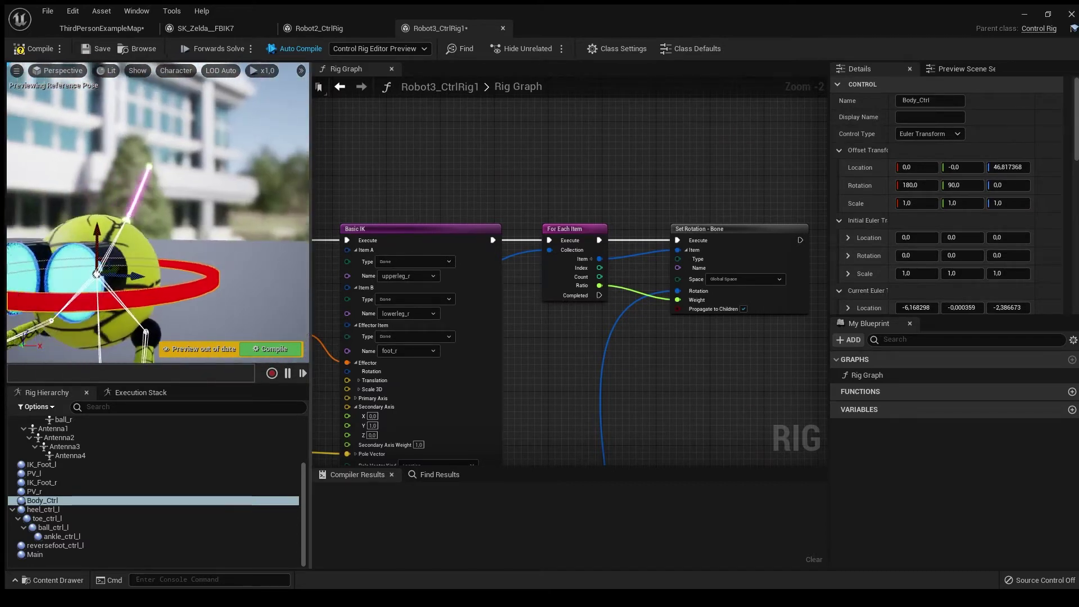
pyautogui.moveTo(175, 276); pyautogui.dragTo(169, 288)
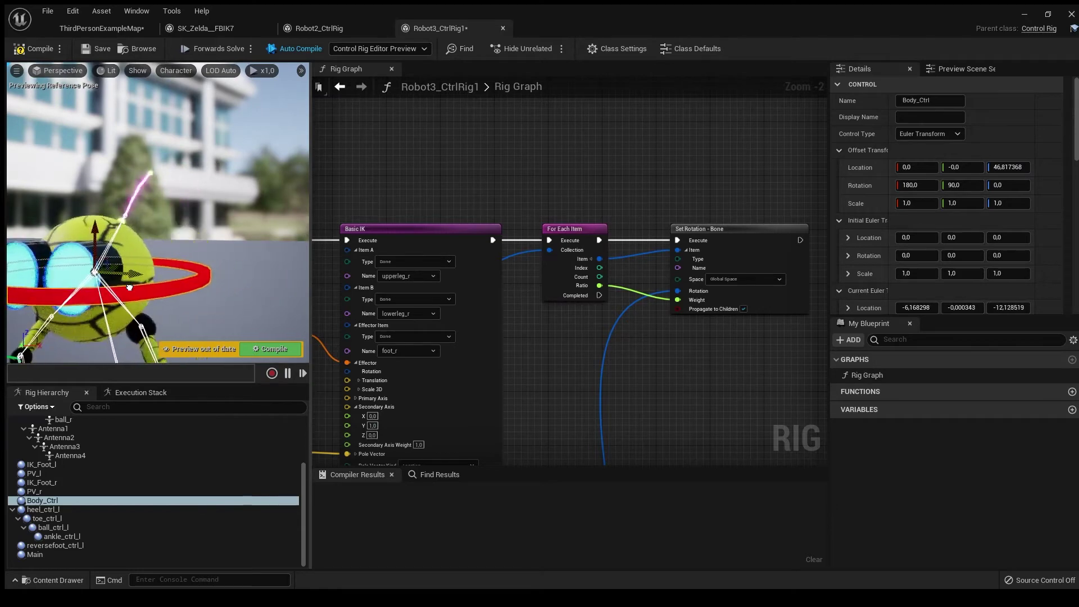
pyautogui.scroll(-3, 155, 210)
# Survey the rig graph from Forwards Solve to the Basic IK left group.
pyautogui.moveTo(211, 253); pyautogui.dragTo(264, 277, button='right')
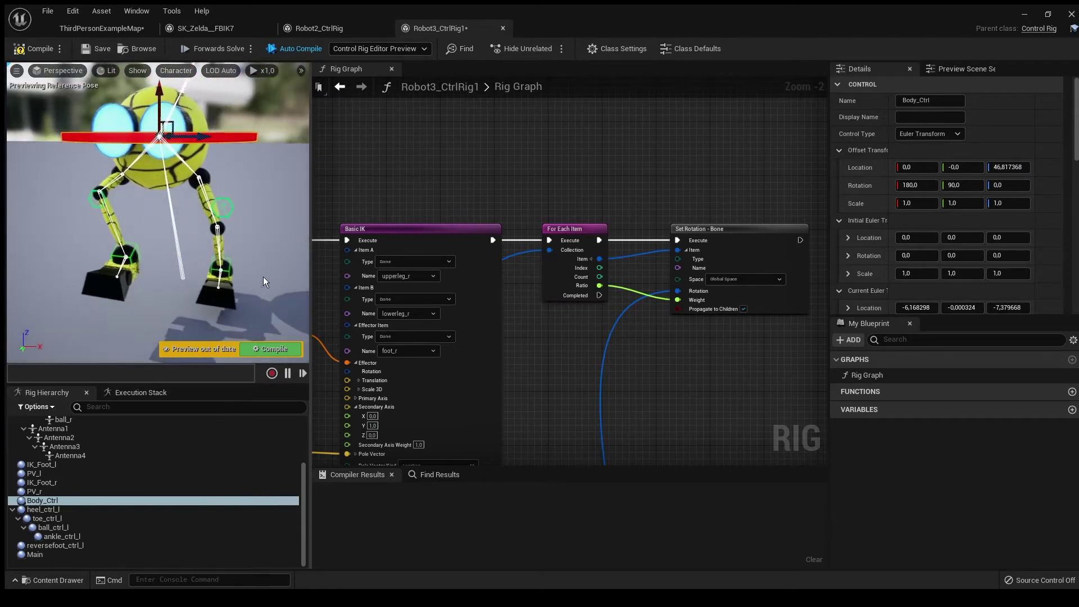
pyautogui.click(388, 200)
pyautogui.scroll(-3, 500, 151)
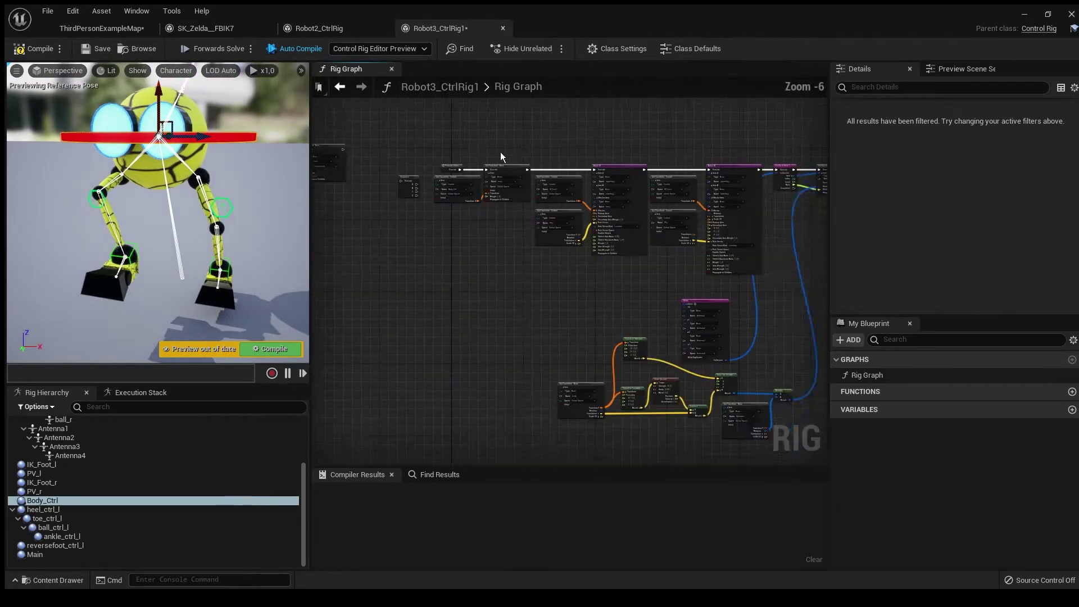
pyautogui.moveTo(500, 152); pyautogui.dragTo(596, 213, button='right')
pyautogui.scroll(2, 462, 221)
pyautogui.moveTo(463, 219)
pyautogui.mouseDown(button='right')
pyautogui.moveTo(591, 169)
pyautogui.moveTo(506, 296)
pyautogui.moveTo(421, 379)
pyautogui.mouseUp(button='right')
pyautogui.scroll(-3, 521, 262)
pyautogui.moveTo(506, 253)
pyautogui.mouseDown(button='right')
pyautogui.moveTo(548, 320)
pyautogui.moveTo(505, 279)
pyautogui.moveTo(421, 295)
pyautogui.mouseUp(button='right')
pyautogui.scroll(3, 506, 279)
pyautogui.scroll(3, 506, 253)
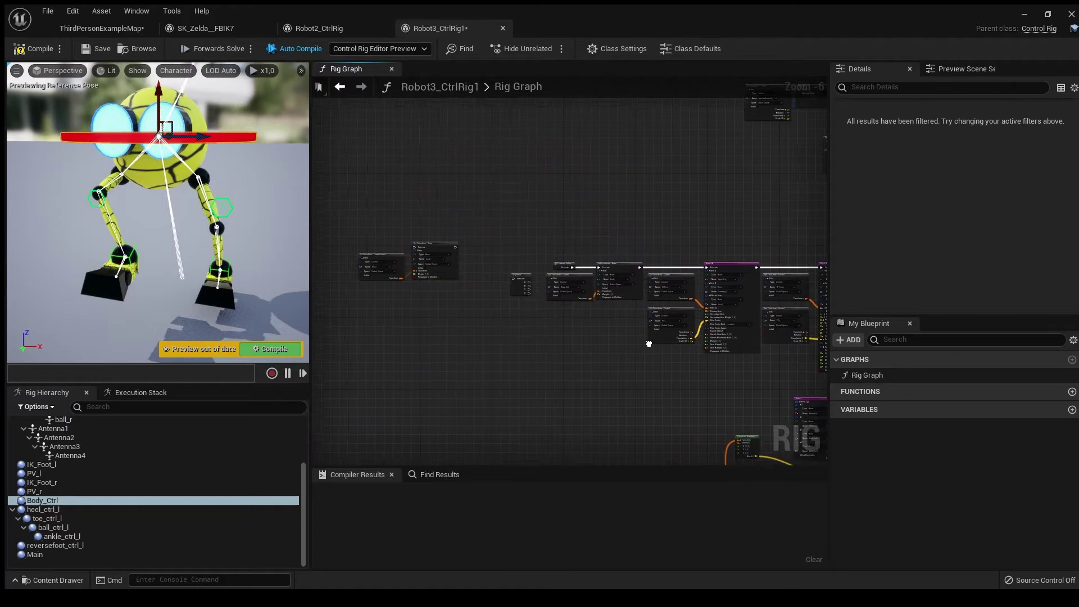
pyautogui.scroll(3, 539, 239)
pyautogui.click(589, 304)
pyautogui.scroll(-5, 544, 274)
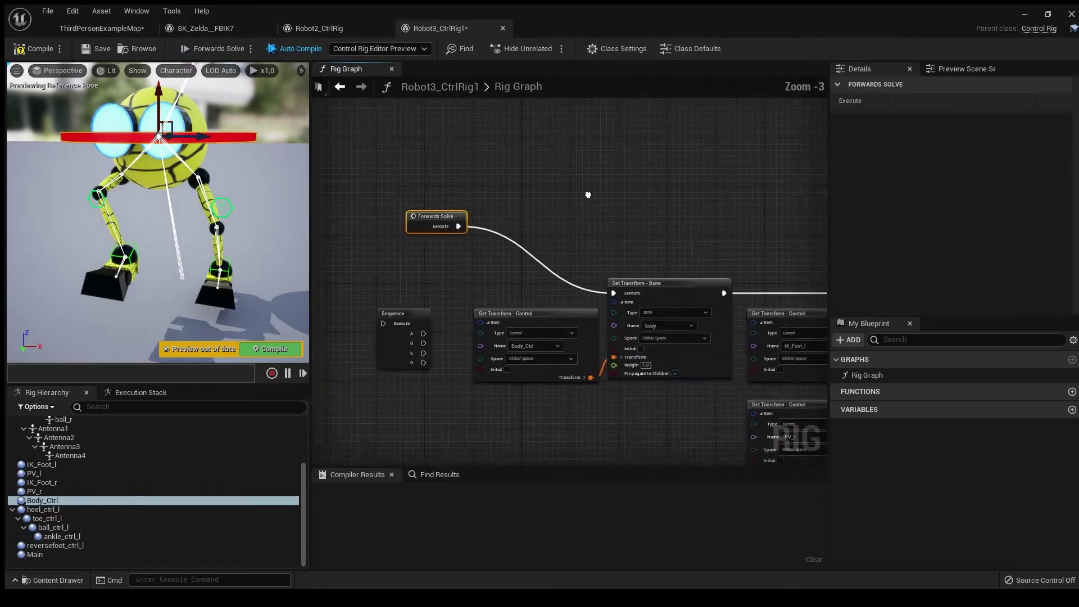
pyautogui.moveTo(544, 274)
pyautogui.mouseDown(button='right')
pyautogui.moveTo(590, 253)
pyautogui.moveTo(505, 320)
pyautogui.mouseUp(button='right')
pyautogui.scroll(-5, 550, 279)
# Go to the level map and show the robot4 folder's assets.
pyautogui.moveTo(506, 253); pyautogui.dragTo(481, 290, button='right')
pyautogui.scroll(7, 547, 318)
pyautogui.scroll(-3, 548, 317)
pyautogui.scroll(-2, 547, 322)
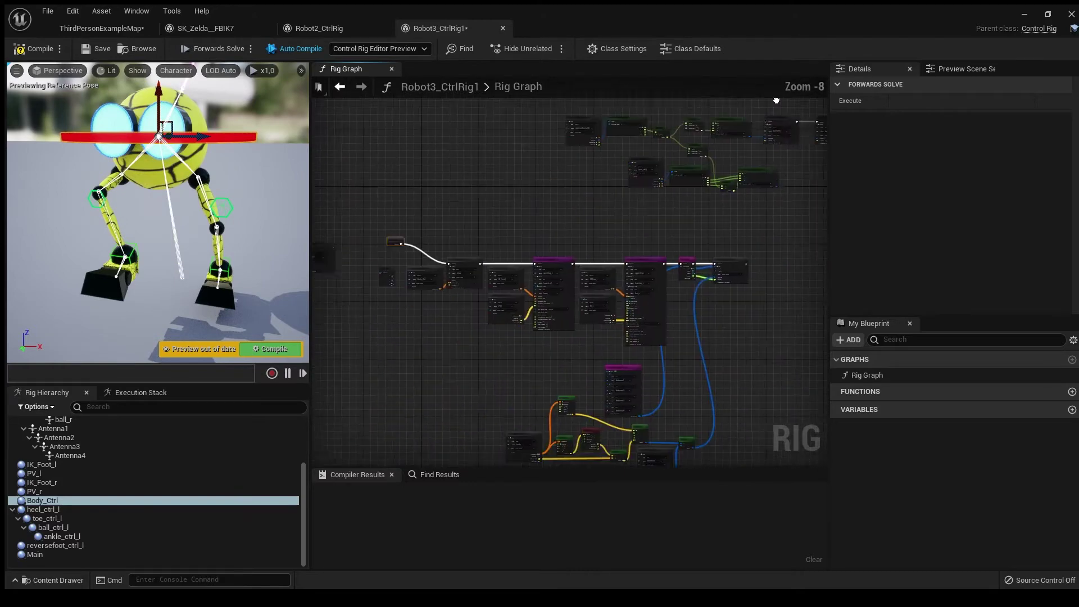
pyautogui.moveTo(548, 321)
pyautogui.mouseDown(button='right')
pyautogui.moveTo(559, 217)
pyautogui.moveTo(506, 194)
pyautogui.mouseUp(button='right')
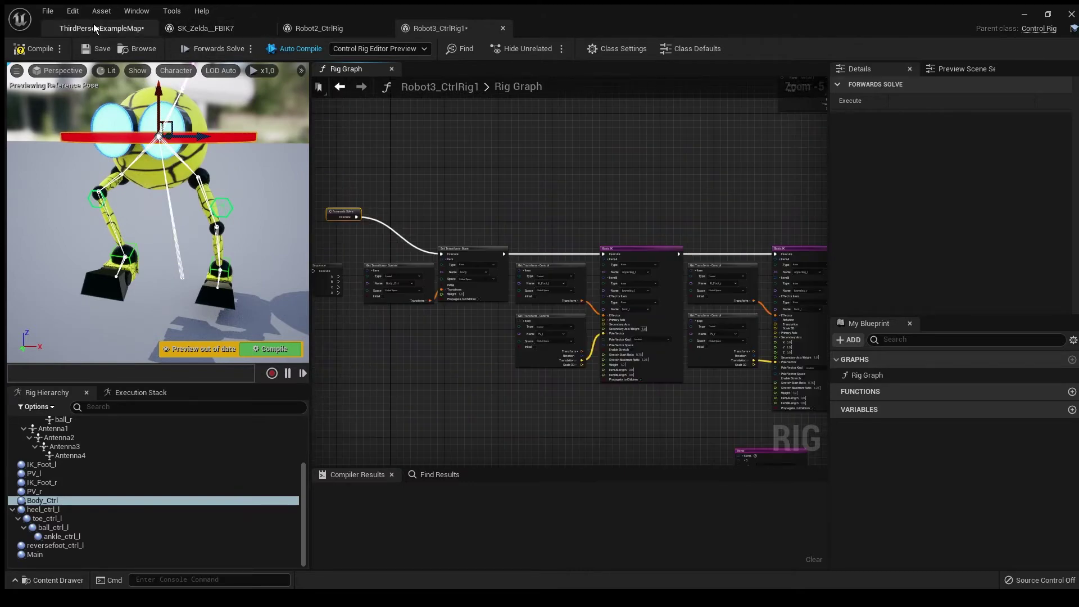
pyautogui.click(114, 29)
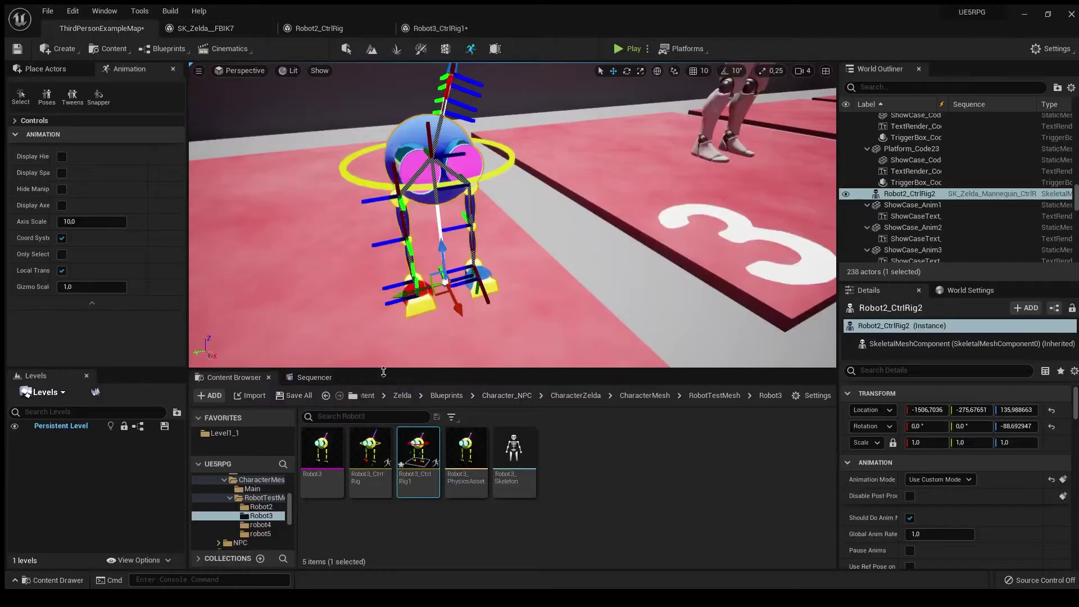
pyautogui.click(719, 400)
pyautogui.doubleClick(607, 459)
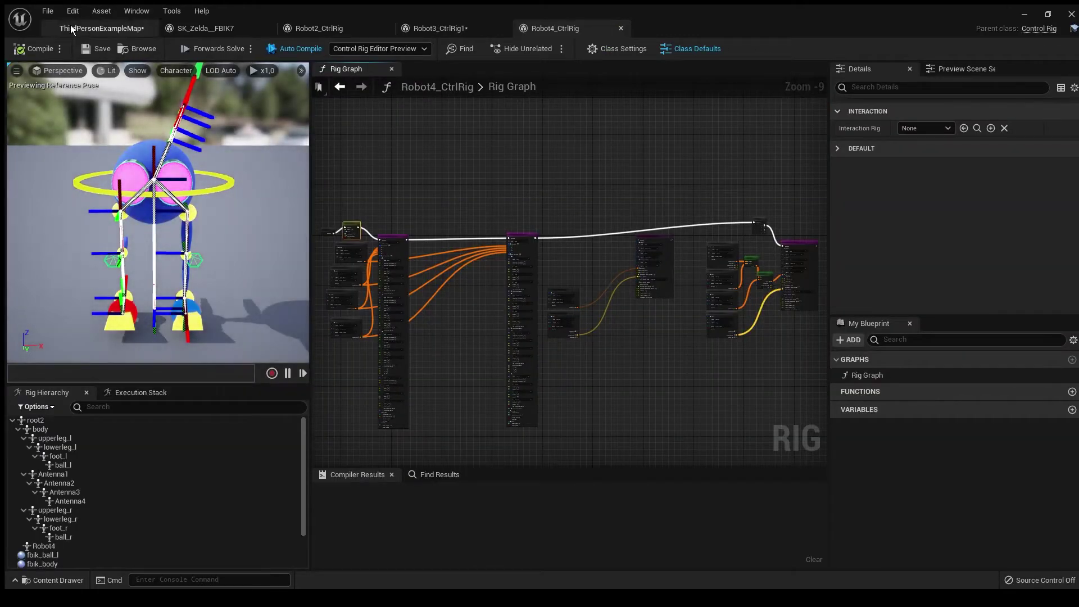
pyautogui.scroll(6, 160, 211)
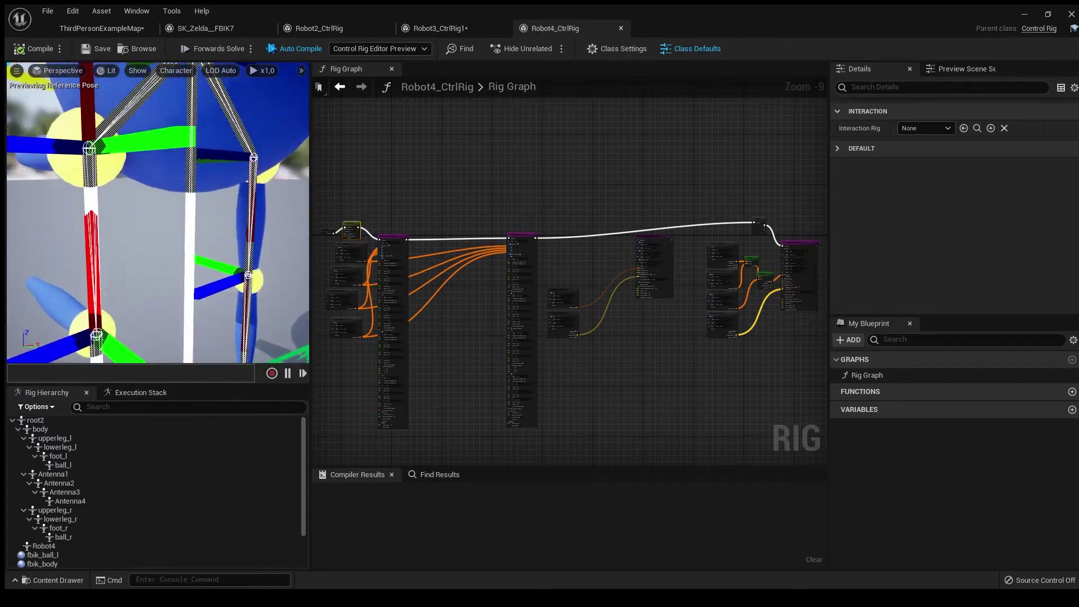
pyautogui.scroll(-5, 178, 213)
# Inspect the Robot4_CtrlRig preview model, then return to Robot3_CtrlRig1.
pyautogui.click(97, 28)
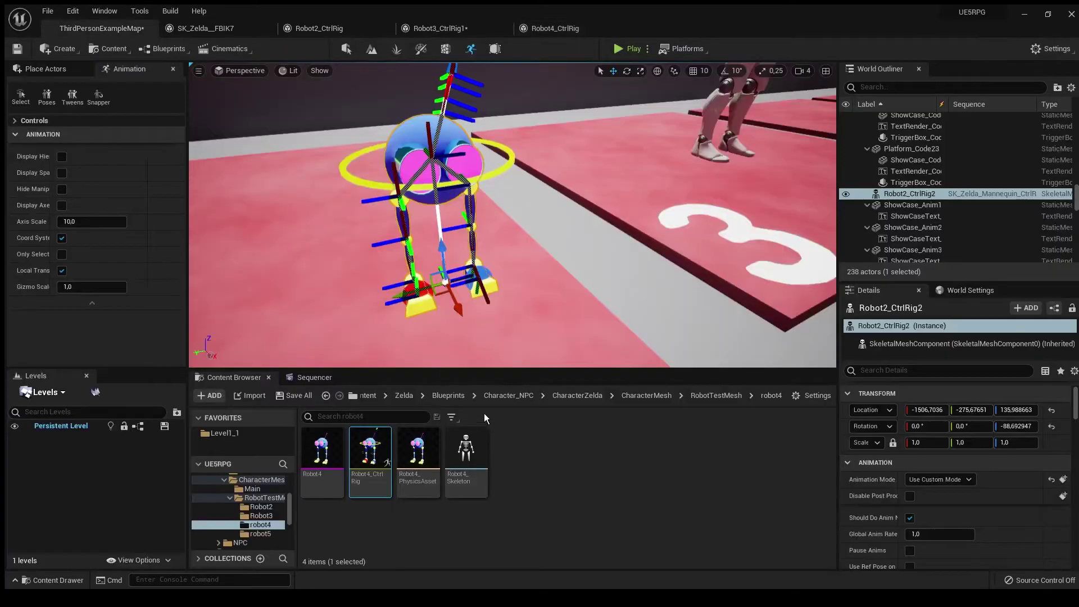
pyautogui.click(555, 27)
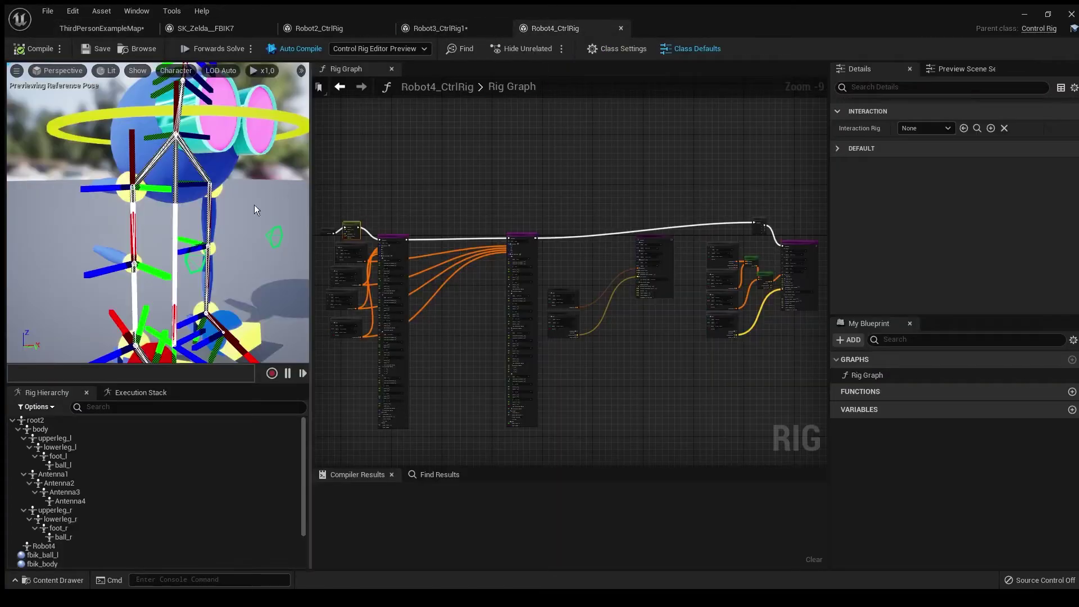
pyautogui.scroll(5, 160, 211)
pyautogui.moveTo(169, 253); pyautogui.dragTo(224, 263, button='right')
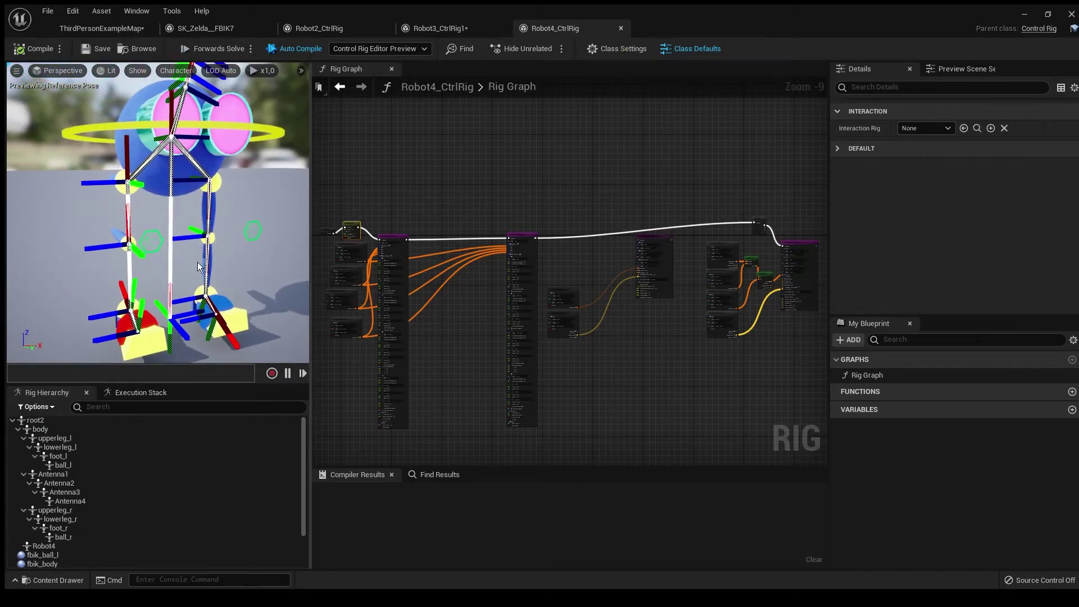
pyautogui.click(439, 28)
pyautogui.scroll(5, 503, 224)
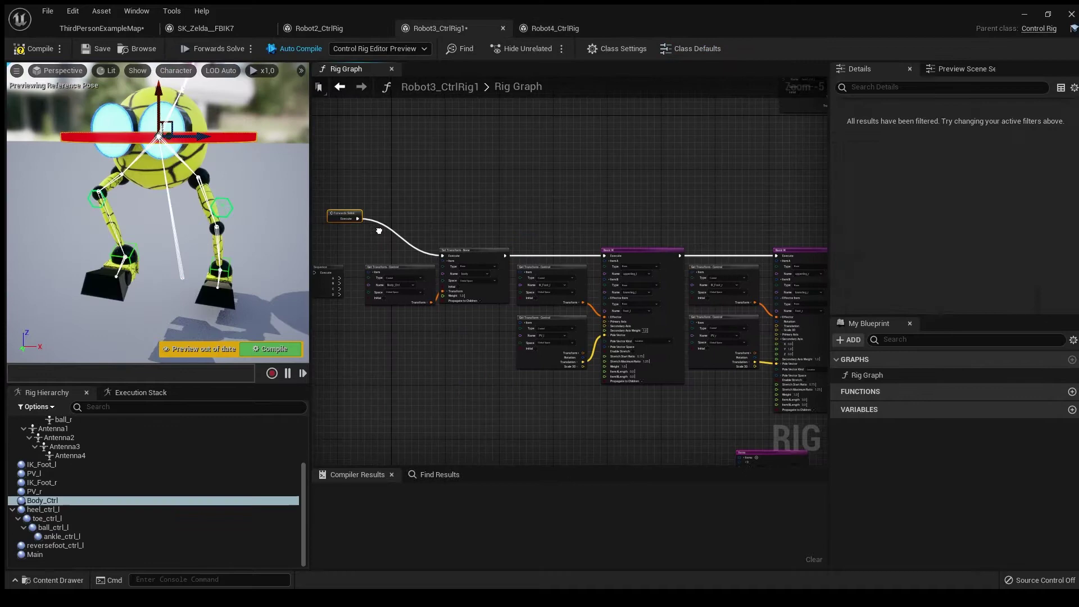
pyautogui.scroll(5, 503, 225)
# Add a Draw Hierarchy node after Forwards Solve with line thickness 1.0.
pyautogui.moveTo(422, 226); pyautogui.dragTo(499, 238, button='right')
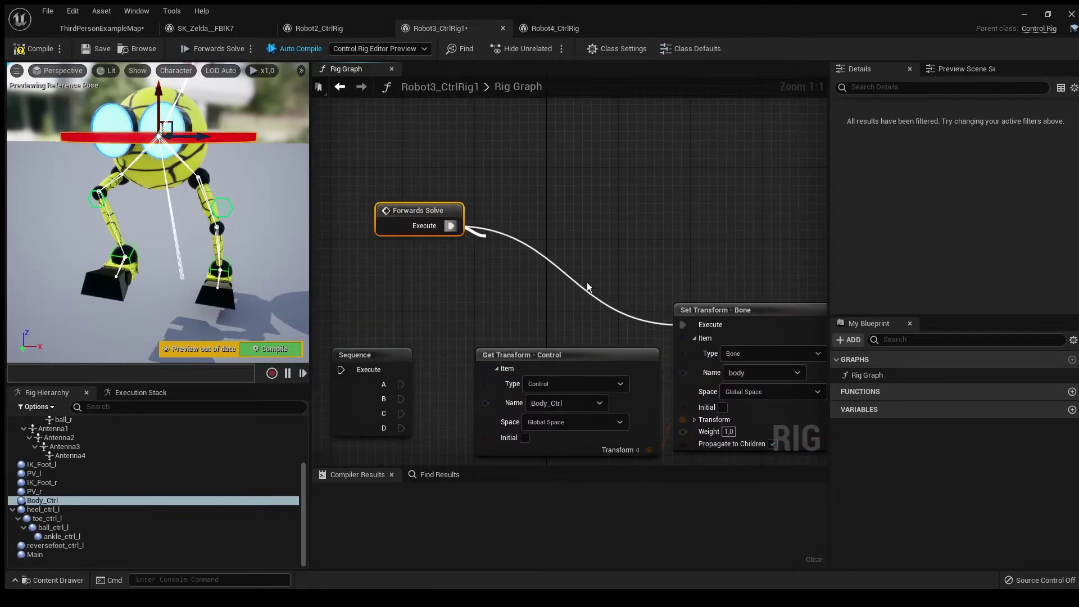
pyautogui.hotkey('ctrl', 'z')
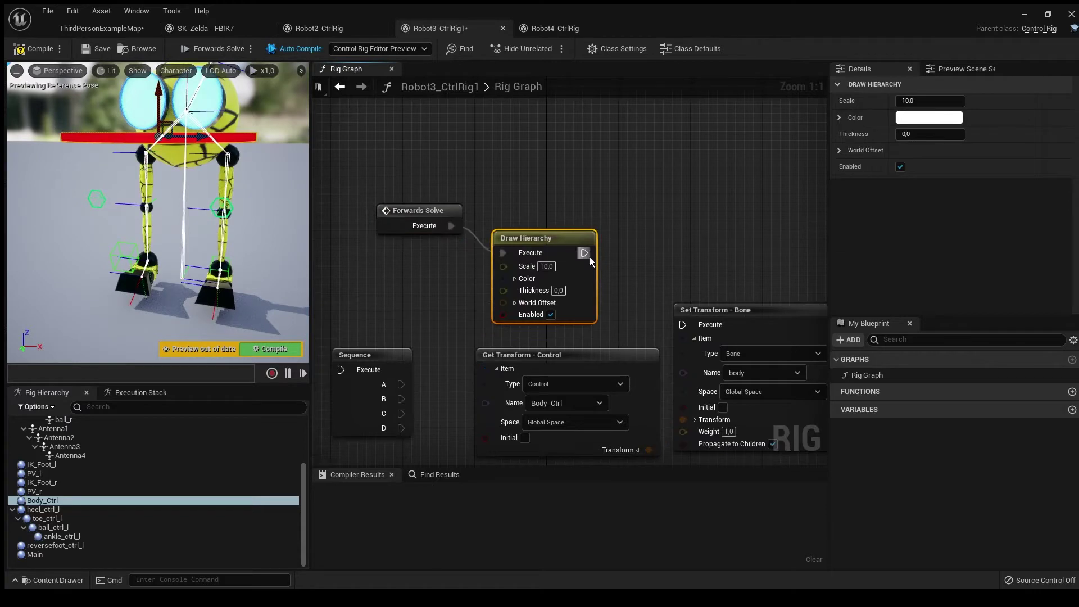
pyautogui.moveTo(211, 211); pyautogui.dragTo(183, 229)
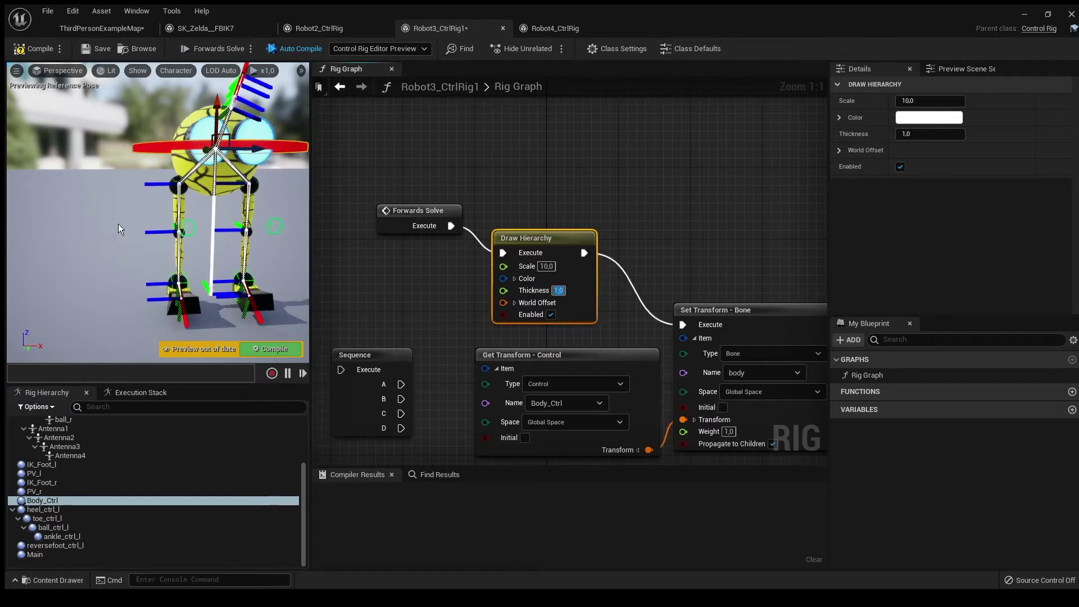
pyautogui.write('1')
pyautogui.press('Return')
pyautogui.moveTo(118, 223)
pyautogui.mouseDown()
pyautogui.moveTo(202, 194)
pyautogui.moveTo(175, 198)
pyautogui.moveTo(193, 247)
pyautogui.mouseUp()
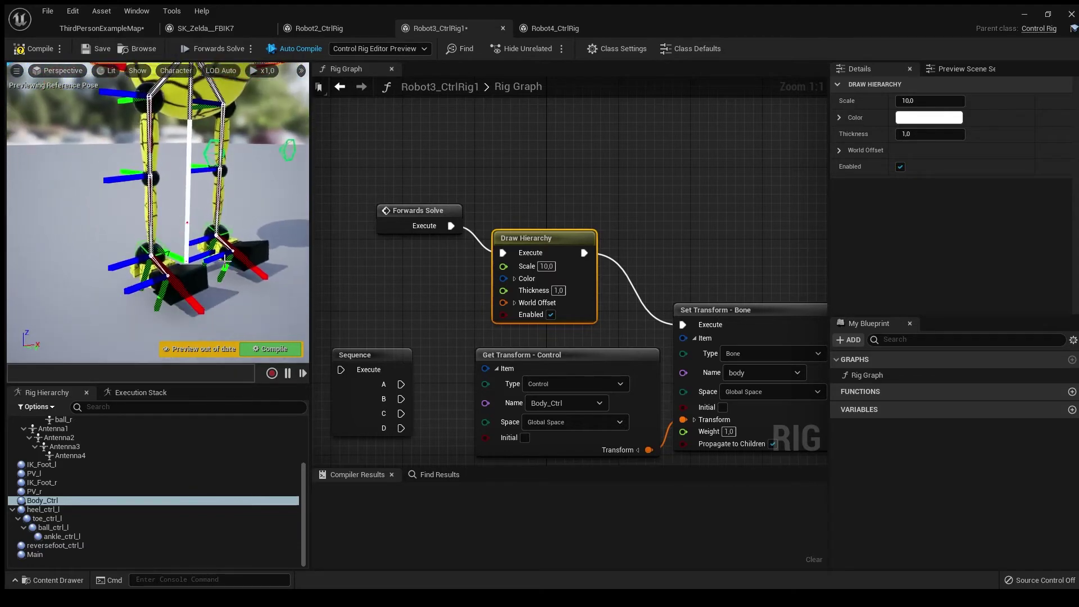
# Select the right knee pole vector PV_r and view the robot from an angle.
pyautogui.moveTo(116, 279); pyautogui.dragTo(243, 189)
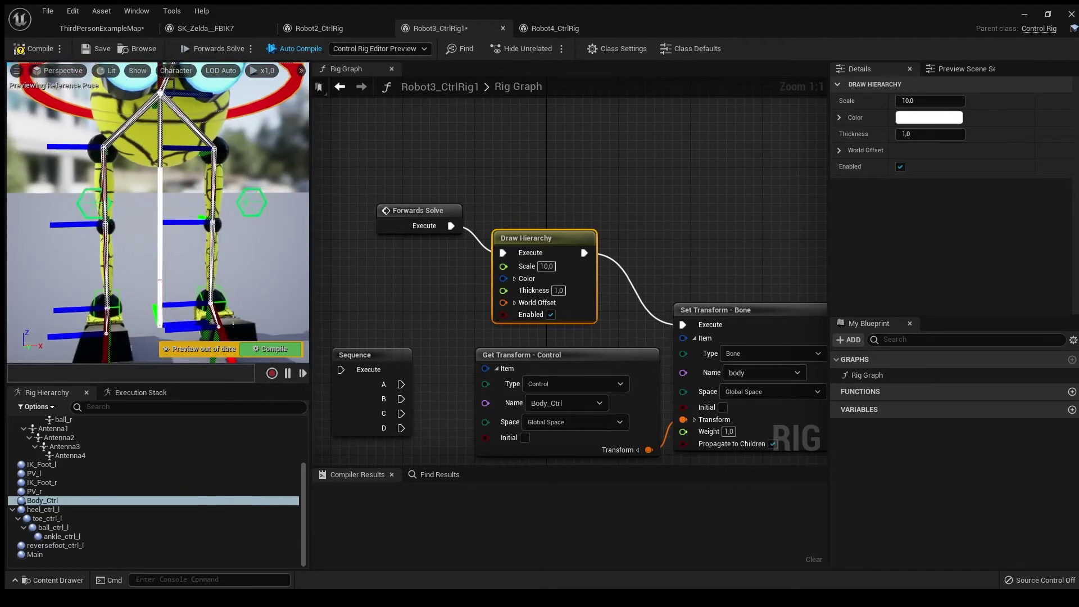
pyautogui.click(87, 188)
pyautogui.moveTo(99, 205); pyautogui.dragTo(225, 213)
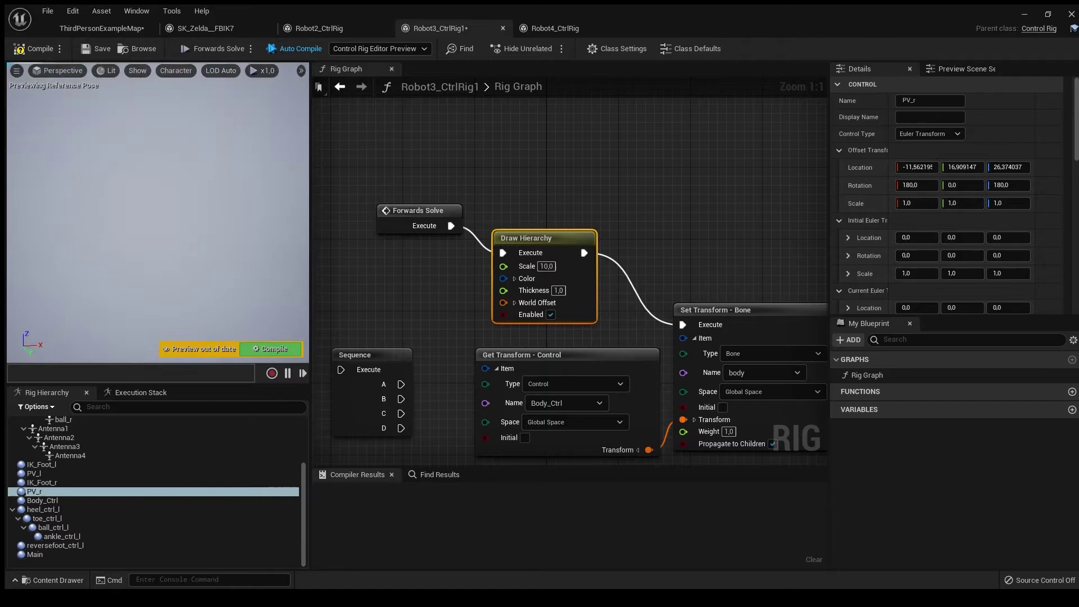
pyautogui.moveTo(164, 313); pyautogui.dragTo(246, 239)
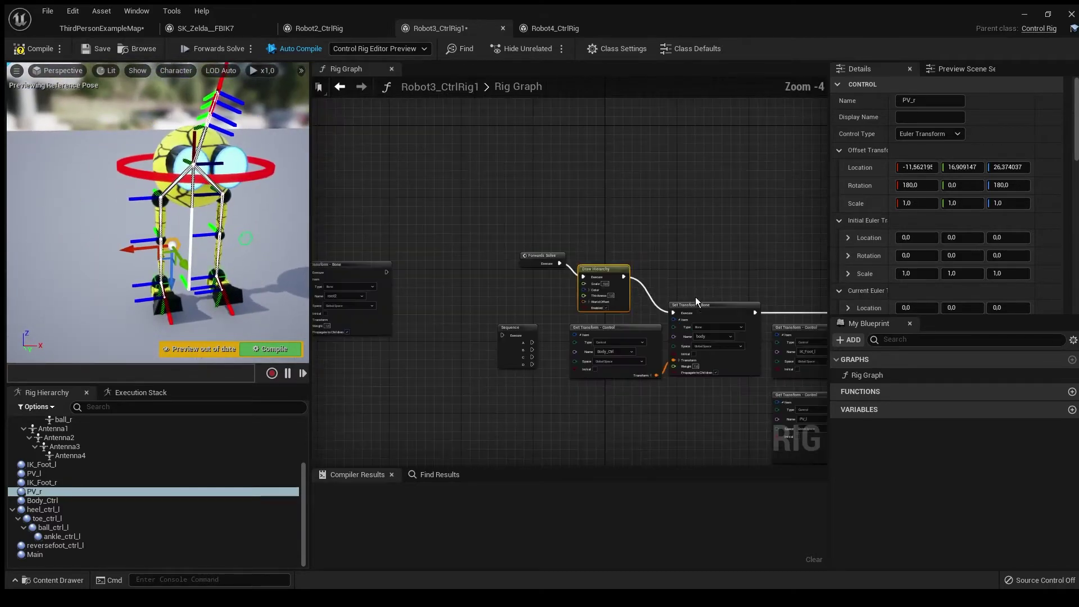
pyautogui.scroll(-3, 591, 296)
pyautogui.moveTo(591, 338); pyautogui.dragTo(549, 253, button='right')
pyautogui.moveTo(422, 380); pyautogui.dragTo(590, 254, button='right')
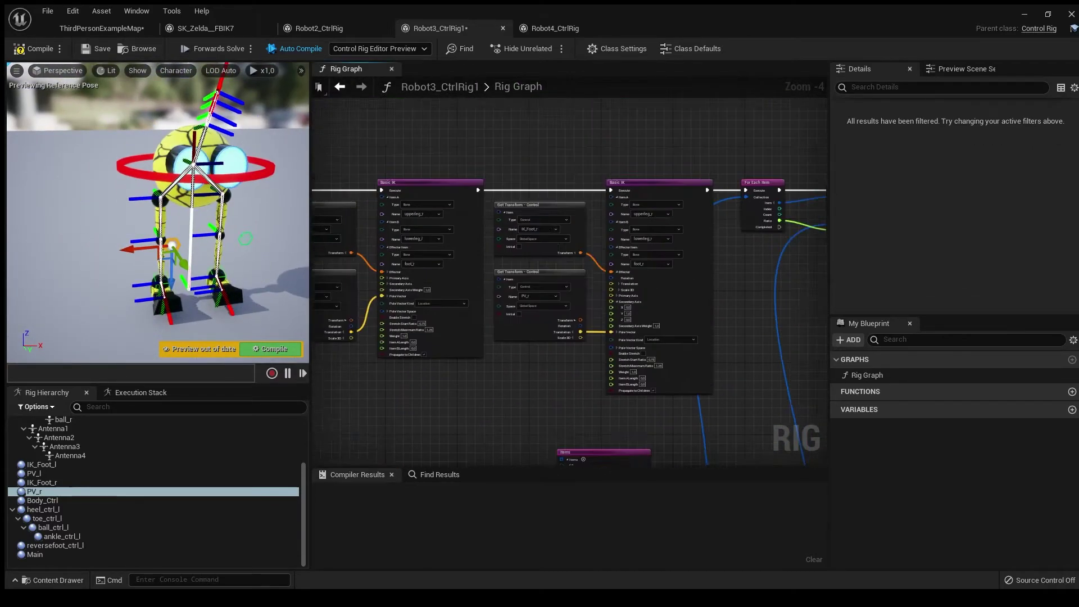
pyautogui.moveTo(423, 169); pyautogui.dragTo(506, 253, button='right')
pyautogui.click(468, 203)
pyautogui.scroll(4, 506, 196)
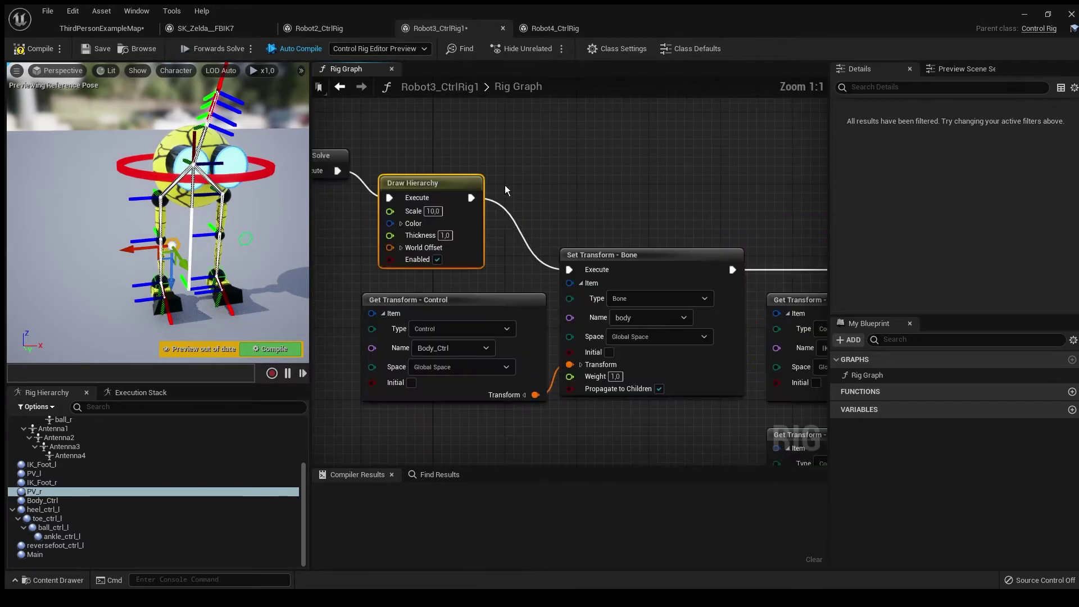
pyautogui.moveTo(505, 185); pyautogui.dragTo(512, 190, button='right')
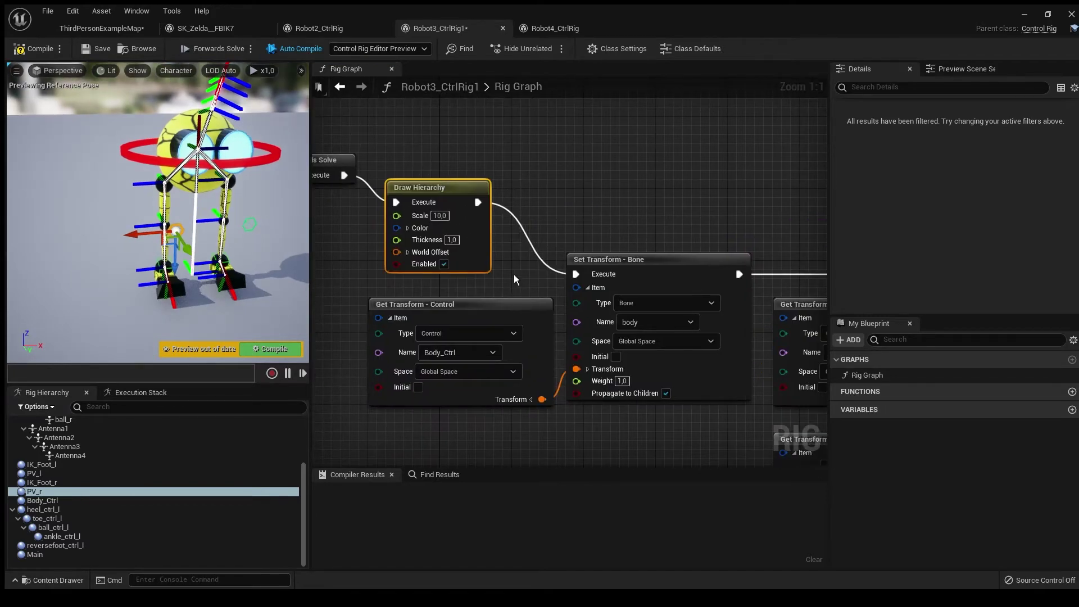
pyautogui.moveTo(599, 231); pyautogui.dragTo(581, 188, button='right')
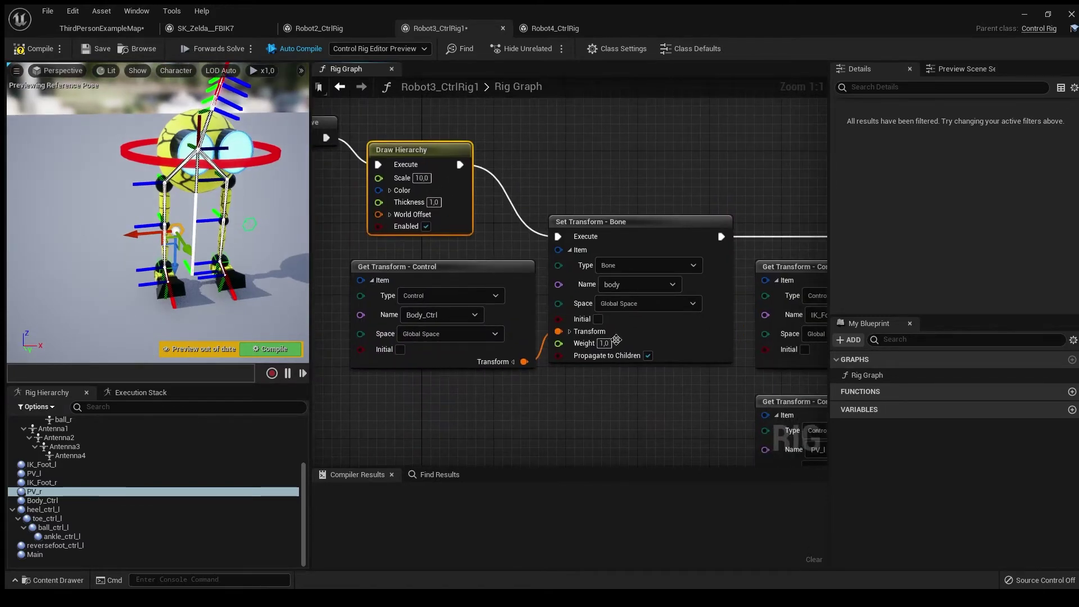
pyautogui.moveTo(437, 336); pyautogui.dragTo(334, 277, button='right')
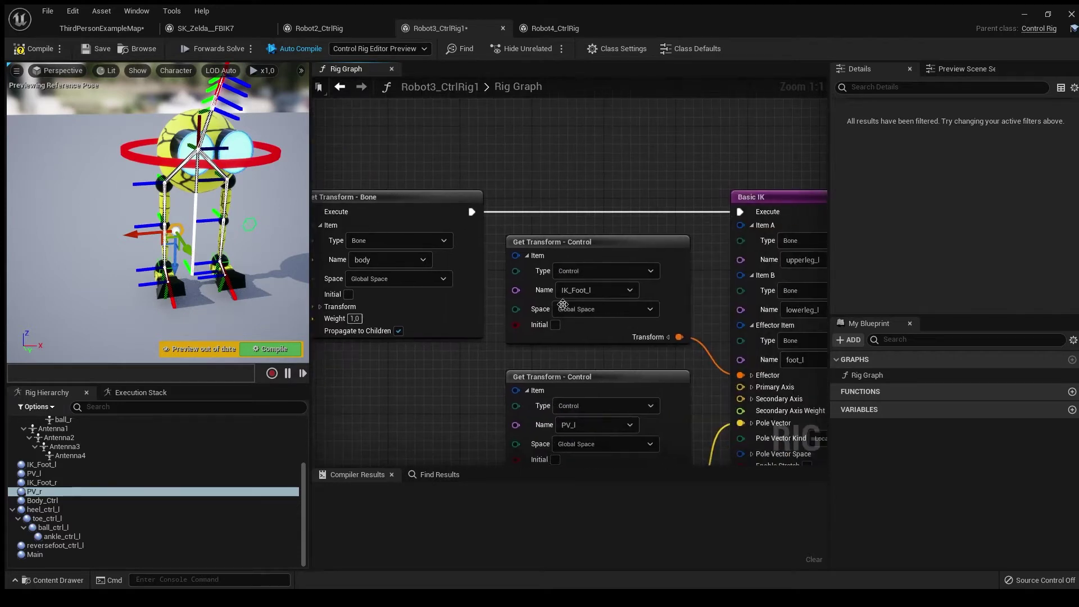
pyautogui.moveTo(562, 305); pyautogui.dragTo(440, 117, button='right')
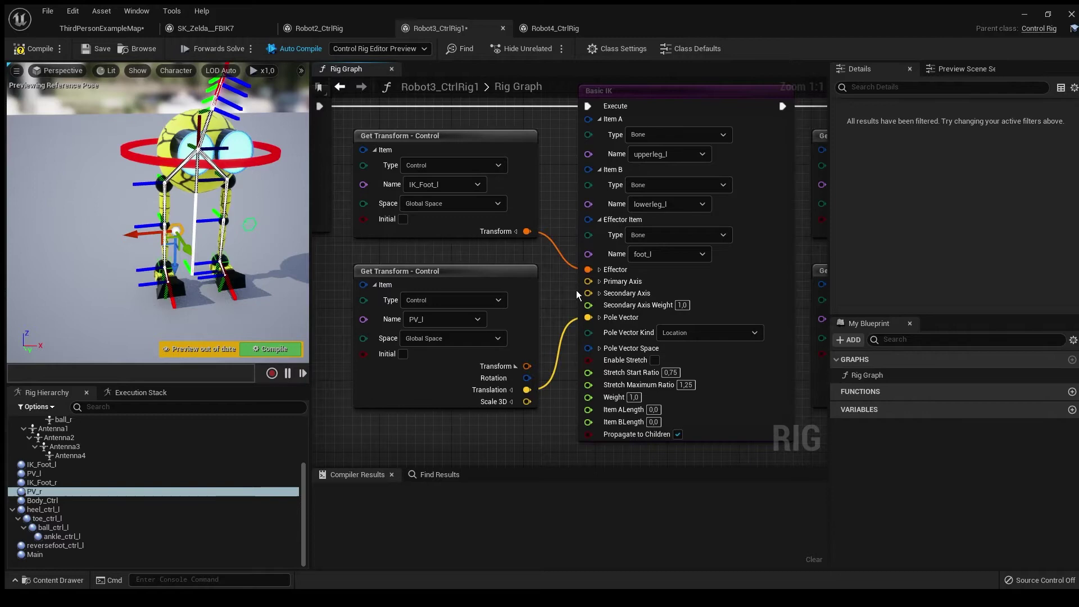
pyautogui.moveTo(576, 290); pyautogui.dragTo(451, 277, button='right')
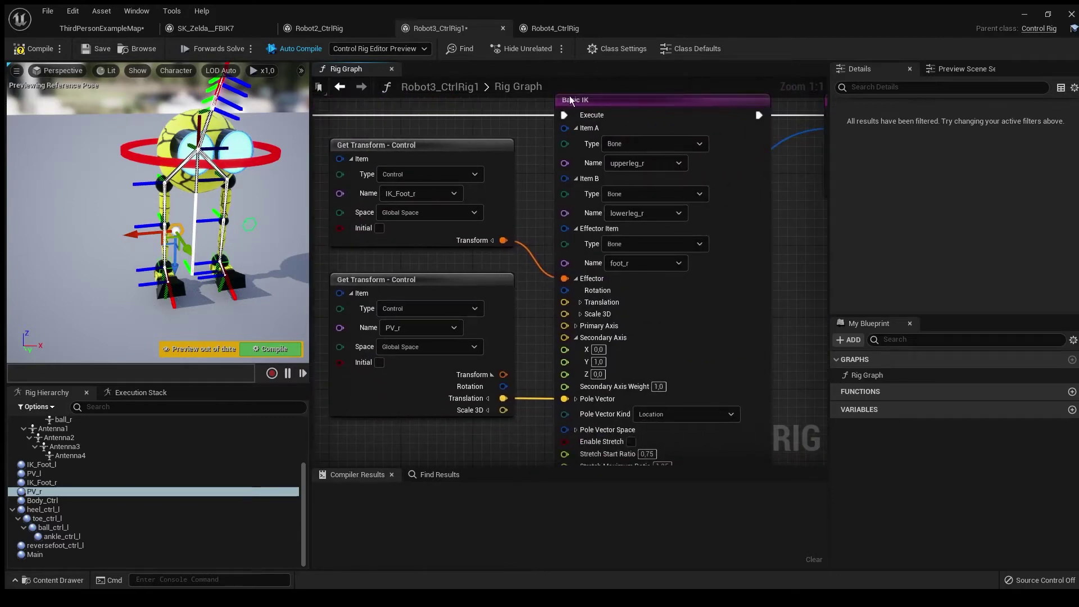
pyautogui.moveTo(572, 101); pyautogui.dragTo(337, 278, button='right')
pyautogui.moveTo(675, 278); pyautogui.dragTo(480, 285, button='right')
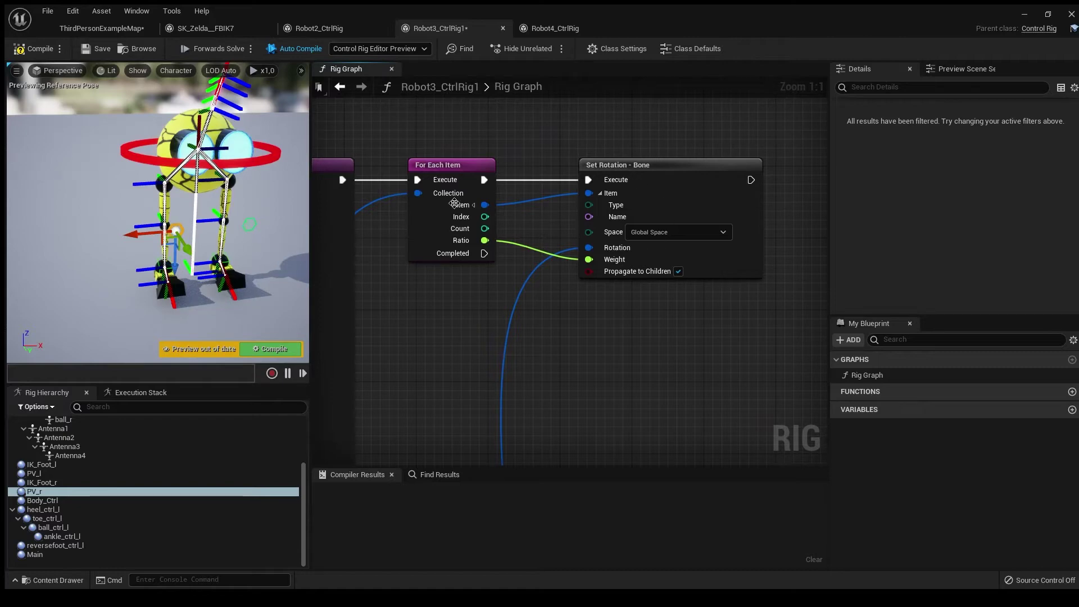
pyautogui.moveTo(527, 139); pyautogui.dragTo(562, 319)
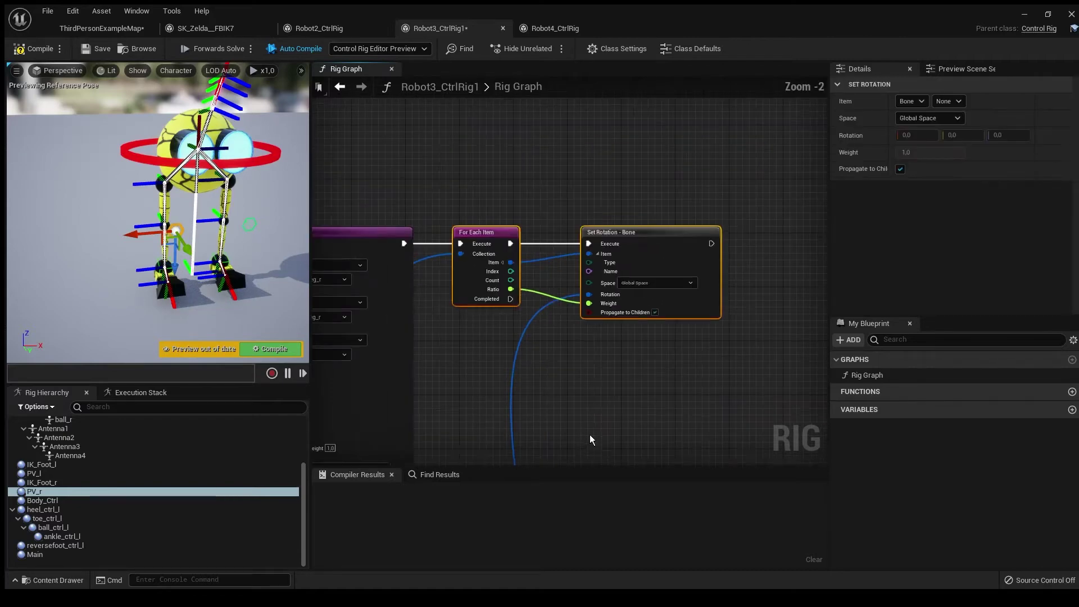
pyautogui.moveTo(590, 434); pyautogui.dragTo(548, 169, button='right')
pyautogui.moveTo(606, 126); pyautogui.dragTo(591, 253, button='right')
pyautogui.scroll(2, 590, 235)
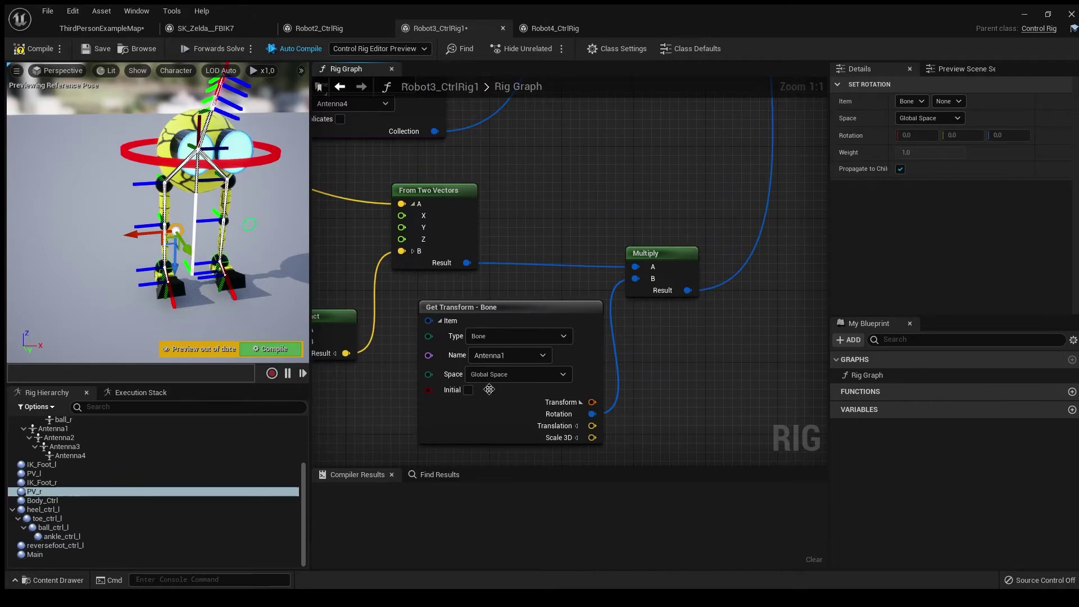
pyautogui.scroll(-3, 634, 373)
pyautogui.moveTo(590, 169); pyautogui.dragTo(637, 292, button='right')
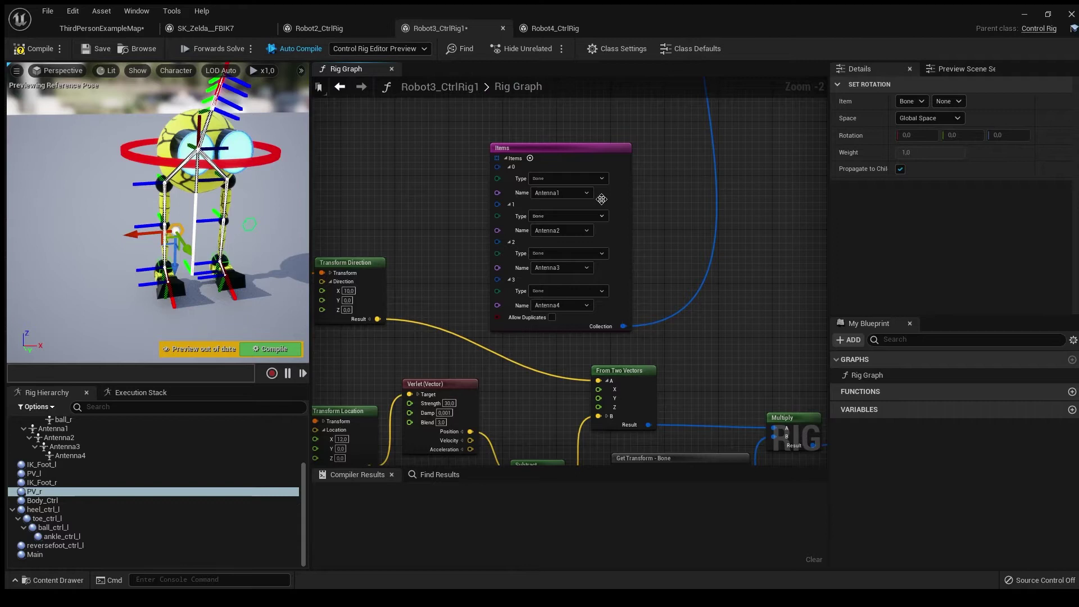
# Create an Items node in the rig graph from the four antenna bones.
pyautogui.click(70, 456)
pyautogui.keyDown('shift'); pyautogui.click(52, 429); pyautogui.keyUp('shift')
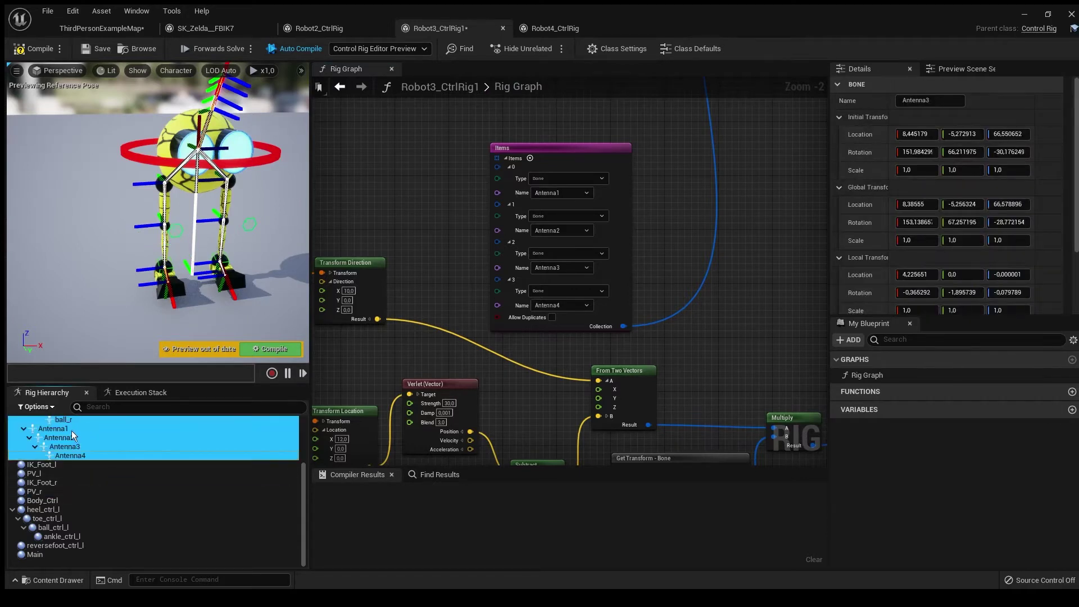
pyautogui.click(370, 161)
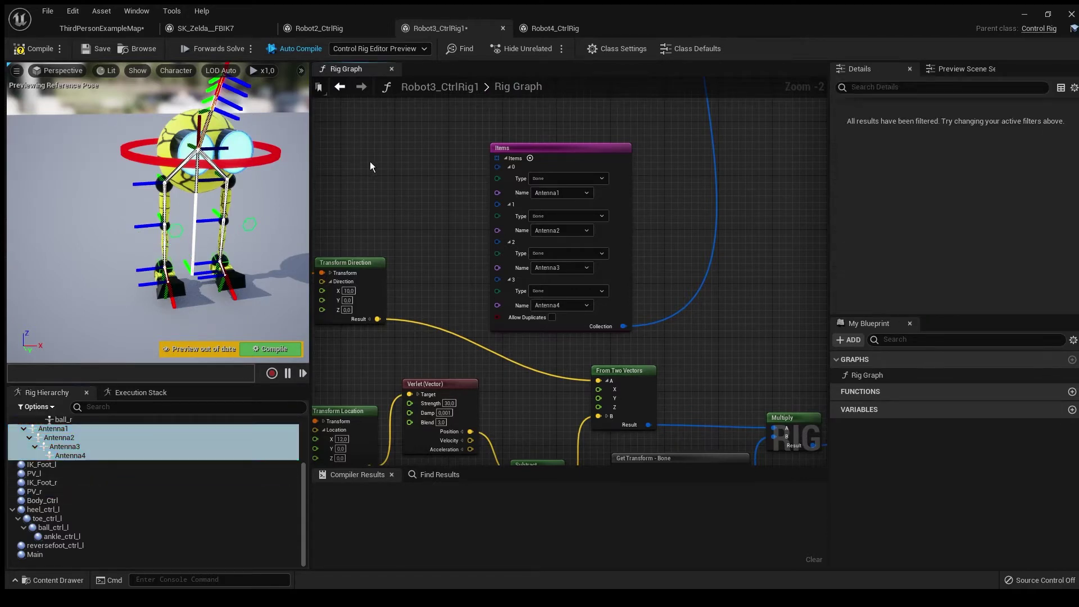
pyautogui.hotkey('ctrl', 'v')
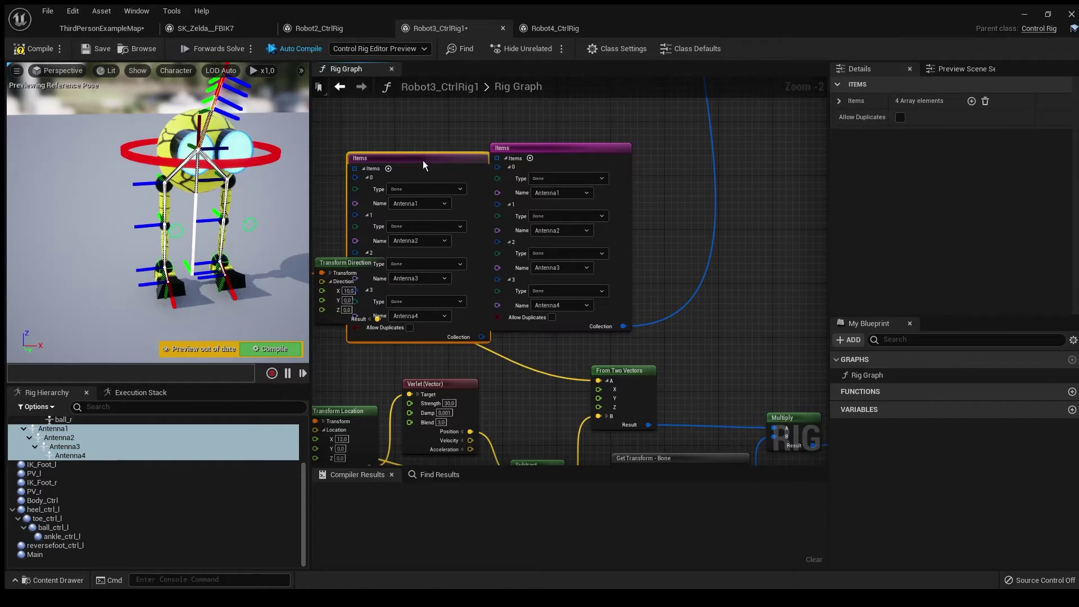
pyautogui.moveTo(422, 160); pyautogui.dragTo(409, 162)
pyautogui.click(503, 345)
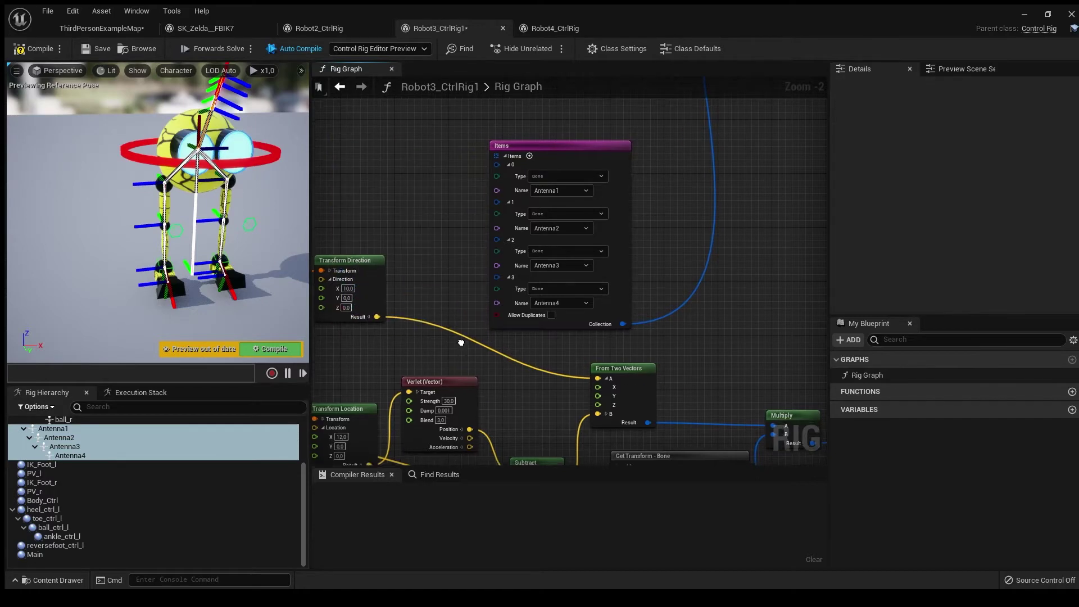
pyautogui.scroll(1, 531, 253)
# Trace the antenna calculation, body transform and left leg IK nodes.
pyautogui.moveTo(530, 253); pyautogui.dragTo(532, 211, button='right')
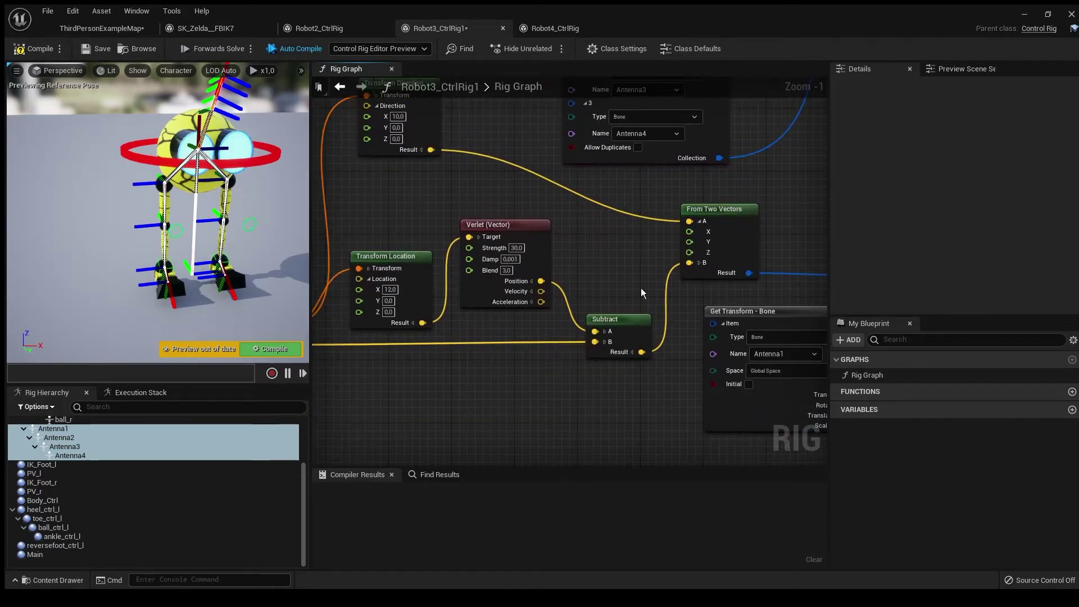
pyautogui.moveTo(401, 221)
pyautogui.mouseDown(button='right')
pyautogui.moveTo(578, 270)
pyautogui.moveTo(601, 260)
pyautogui.mouseUp(button='right')
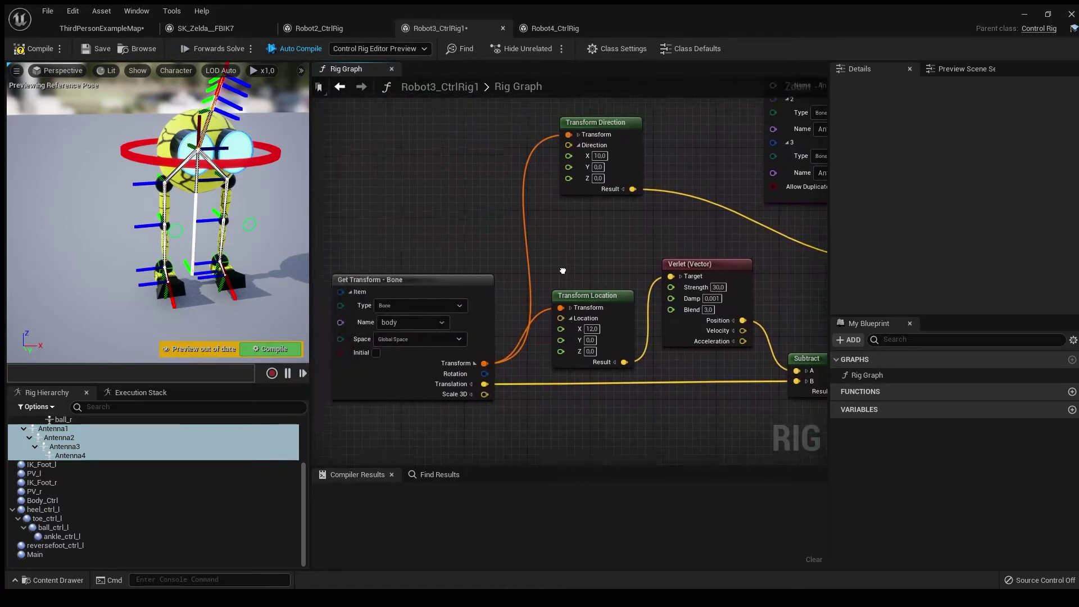
pyautogui.moveTo(489, 380); pyautogui.dragTo(590, 354, button='right')
pyautogui.scroll(-2, 591, 355)
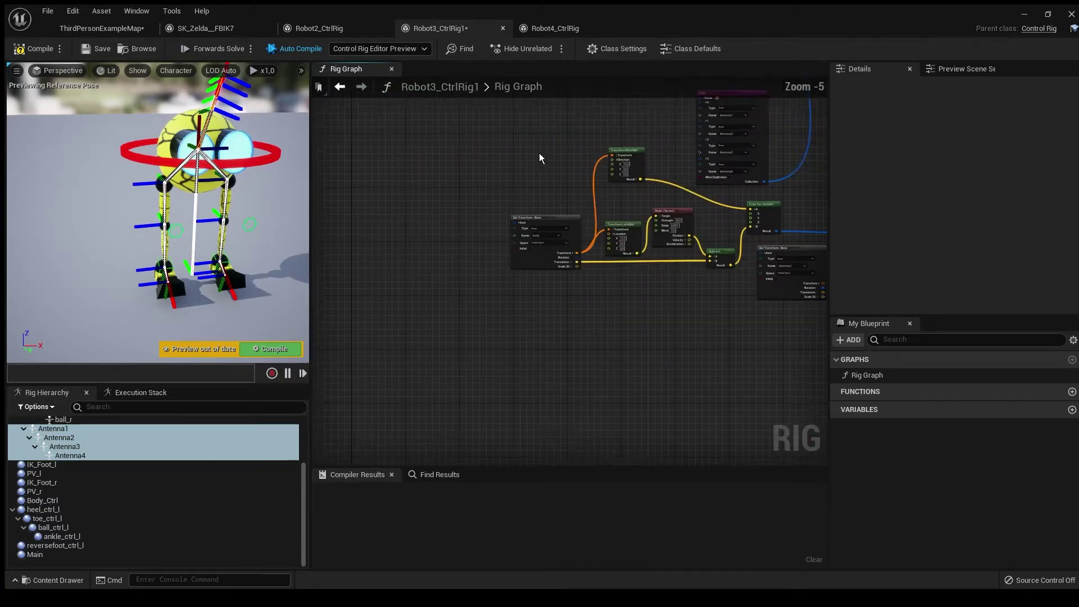
pyautogui.scroll(-2, 540, 253)
pyautogui.moveTo(541, 253)
pyautogui.mouseDown(button='right')
pyautogui.moveTo(386, 288)
pyautogui.moveTo(540, 253)
pyautogui.moveTo(472, 236)
pyautogui.moveTo(445, 238)
pyautogui.moveTo(506, 295)
pyautogui.moveTo(540, 284)
pyautogui.mouseUp(button='right')
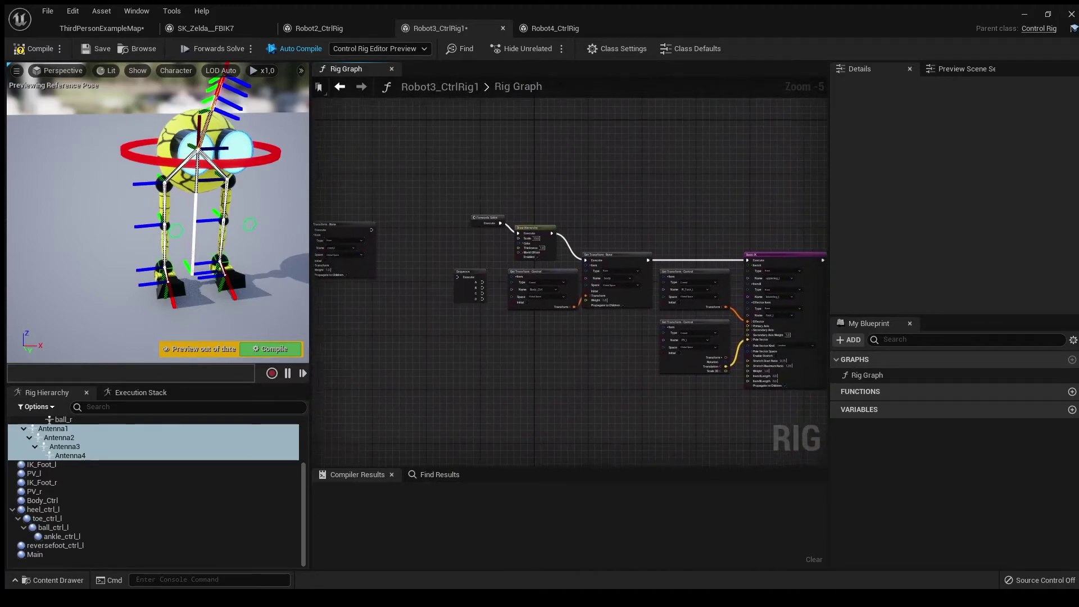
pyautogui.moveTo(591, 212); pyautogui.dragTo(522, 321, button='right')
pyautogui.moveTo(640, 253)
pyautogui.mouseDown(button='right')
pyautogui.moveTo(506, 271)
pyautogui.moveTo(489, 379)
pyautogui.mouseUp(button='right')
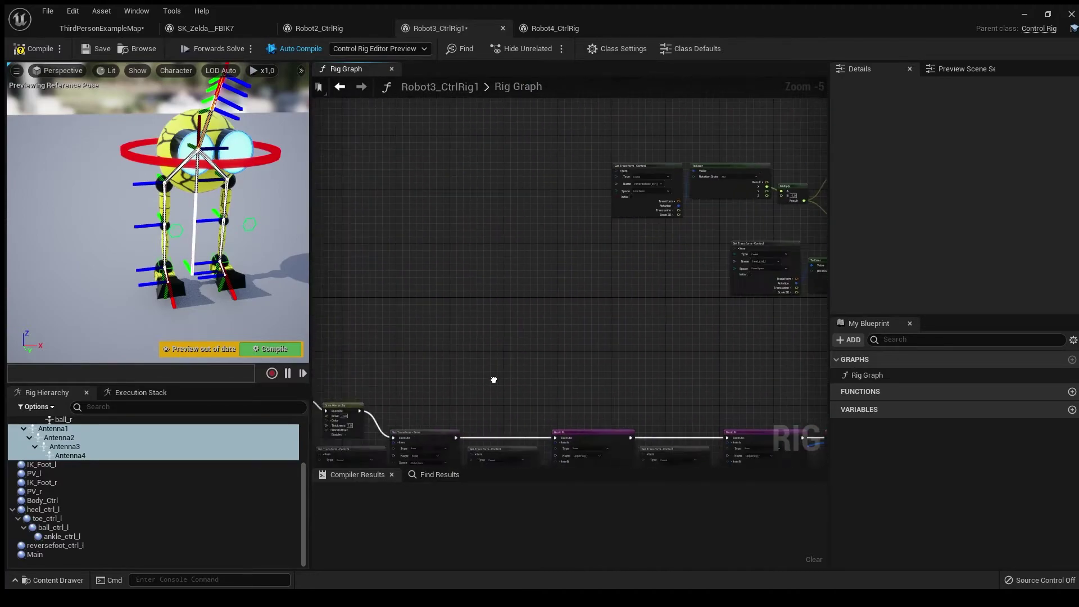
pyautogui.moveTo(506, 295)
pyautogui.mouseDown(button='right')
pyautogui.moveTo(591, 254)
pyautogui.moveTo(506, 337)
pyautogui.mouseUp(button='right')
# Switch to Robot3_CtrlRig1 and inspect the IK_Foot_l control from above.
pyautogui.click(114, 32)
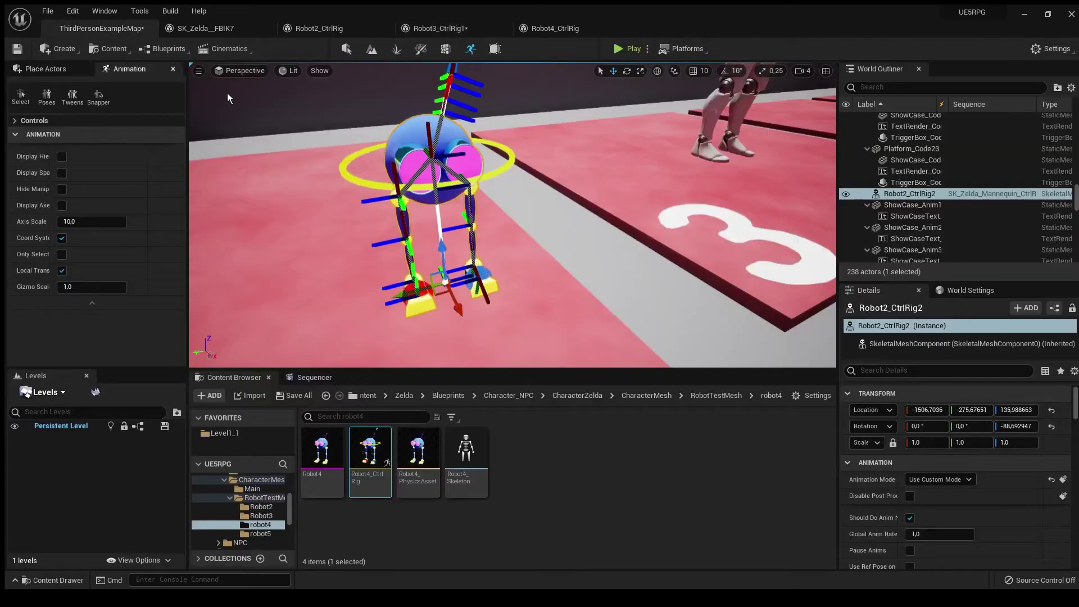
pyautogui.press('Up')
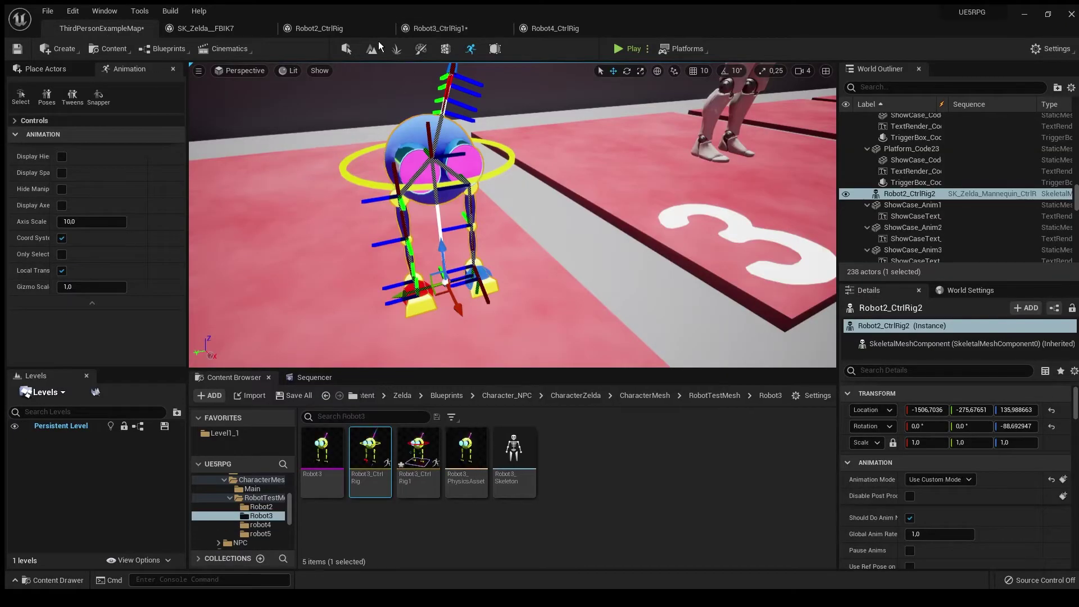
pyautogui.click(330, 31)
pyautogui.click(439, 29)
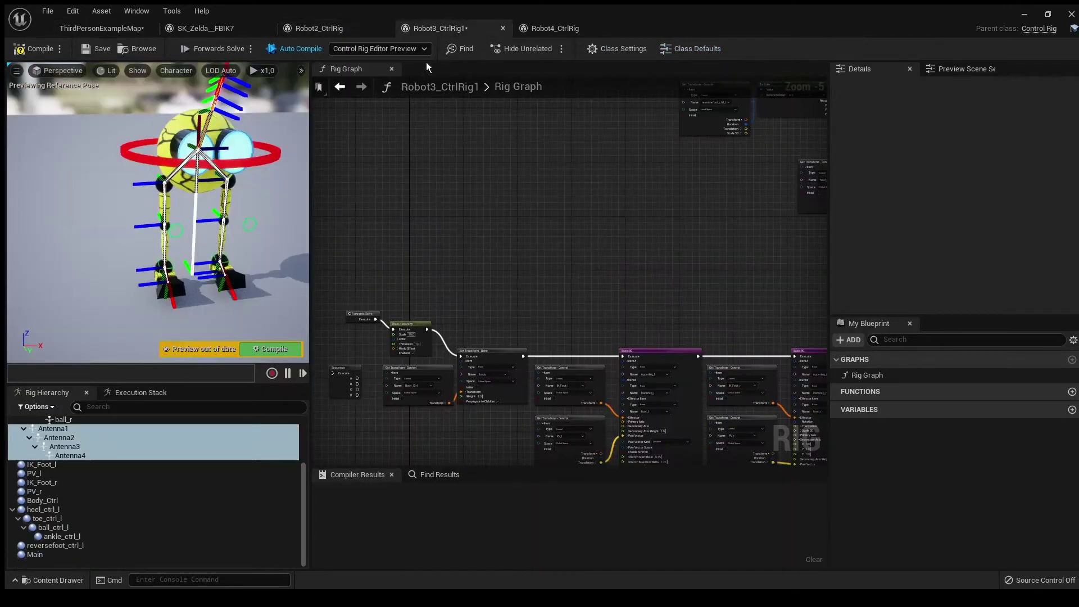
pyautogui.click(233, 261)
pyautogui.moveTo(234, 262)
pyautogui.keyDown('alt'); pyautogui.mouseDown()
pyautogui.moveTo(240, 269)
pyautogui.moveTo(169, 278)
pyautogui.moveTo(194, 210)
pyautogui.mouseUp(); pyautogui.keyUp('alt')
pyautogui.keyDown('alt'); pyautogui.moveTo(169, 253); pyautogui.dragTo(160, 169); pyautogui.keyUp('alt')
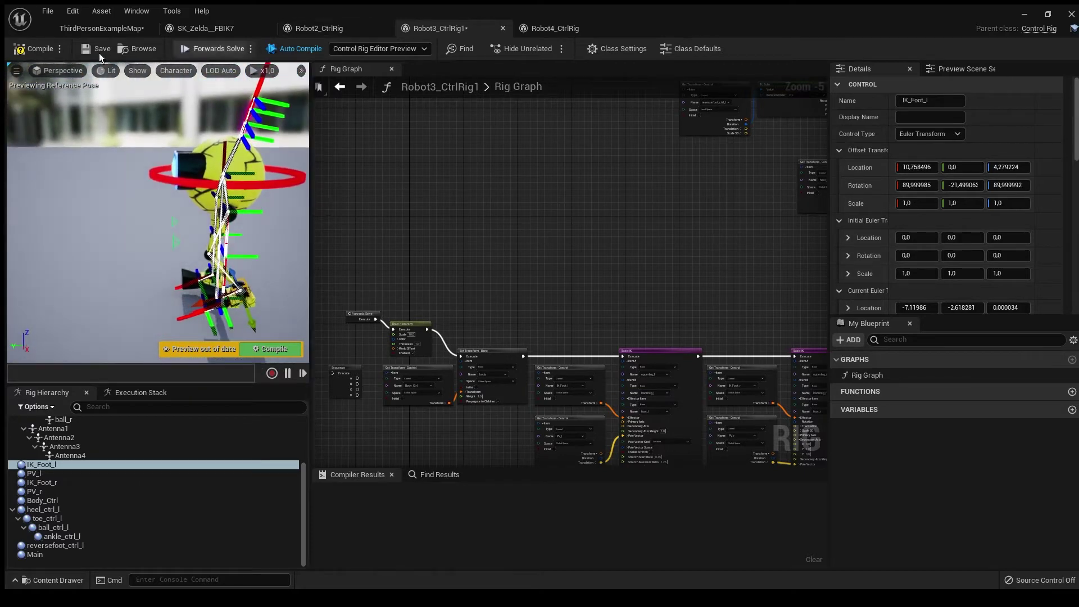
# From the level map's Robot3 folder, open the Robot3_CtrlRig asset.
pyautogui.click(138, 48)
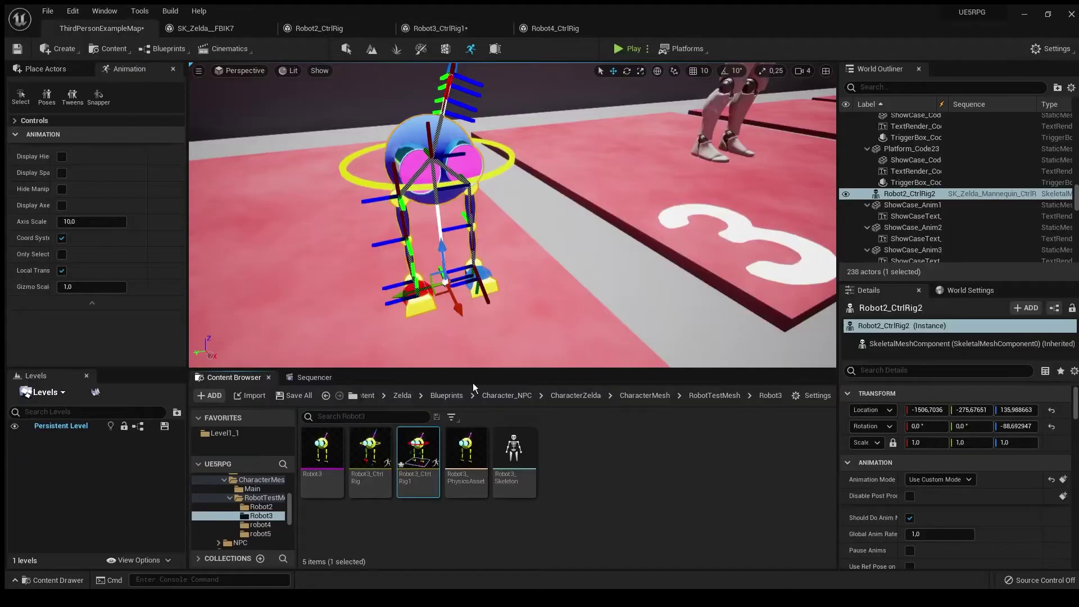
pyautogui.moveTo(506, 211); pyautogui.dragTo(421, 254, button='right')
pyautogui.doubleClick(420, 456)
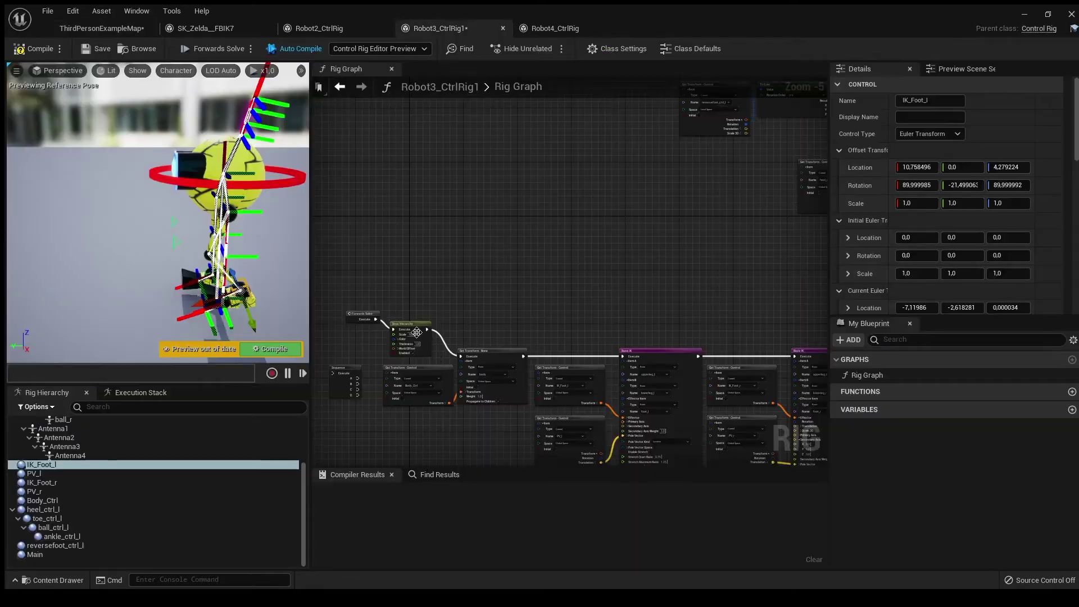
pyautogui.click(84, 32)
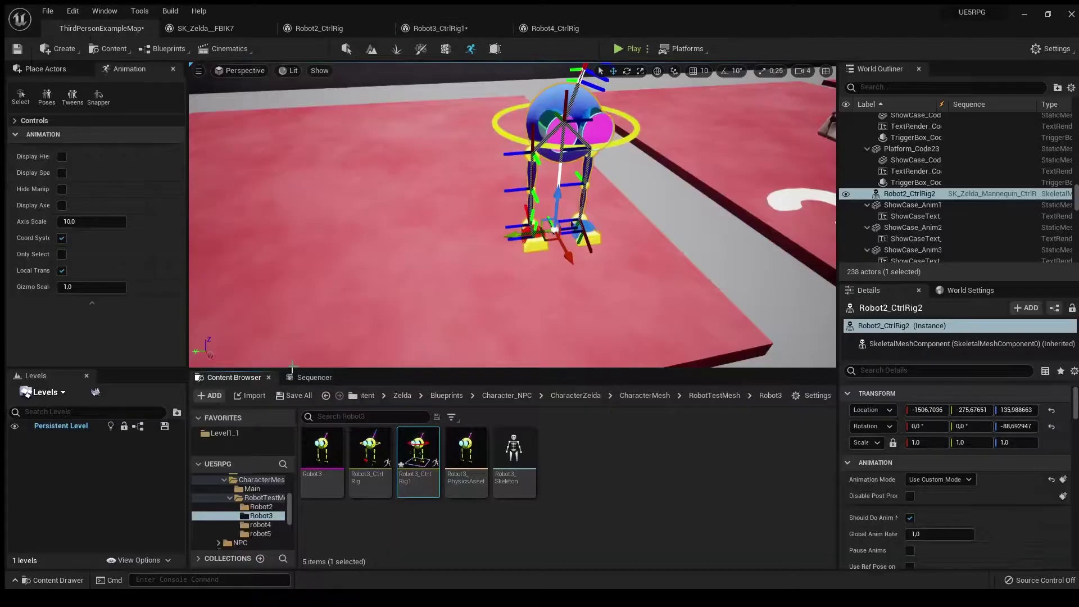
pyautogui.doubleClick(371, 451)
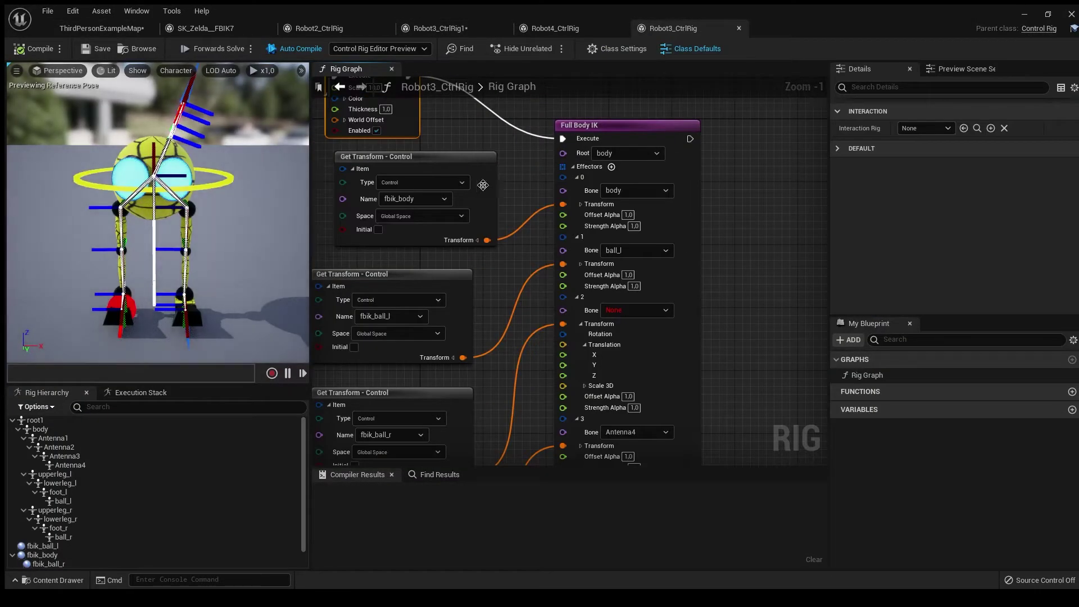
# Move the Draw Hierarchy and Forwards Solve nodes into line with Full Body IK.
pyautogui.moveTo(527, 175); pyautogui.dragTo(764, 197)
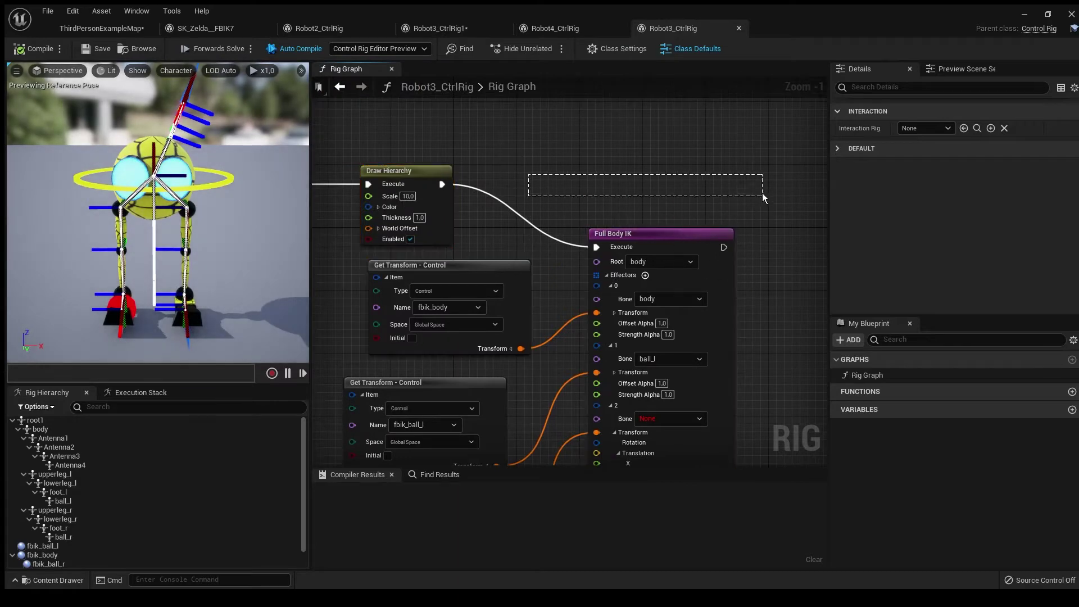
pyautogui.click(658, 253)
pyautogui.moveTo(535, 219); pyautogui.dragTo(615, 179, button='right')
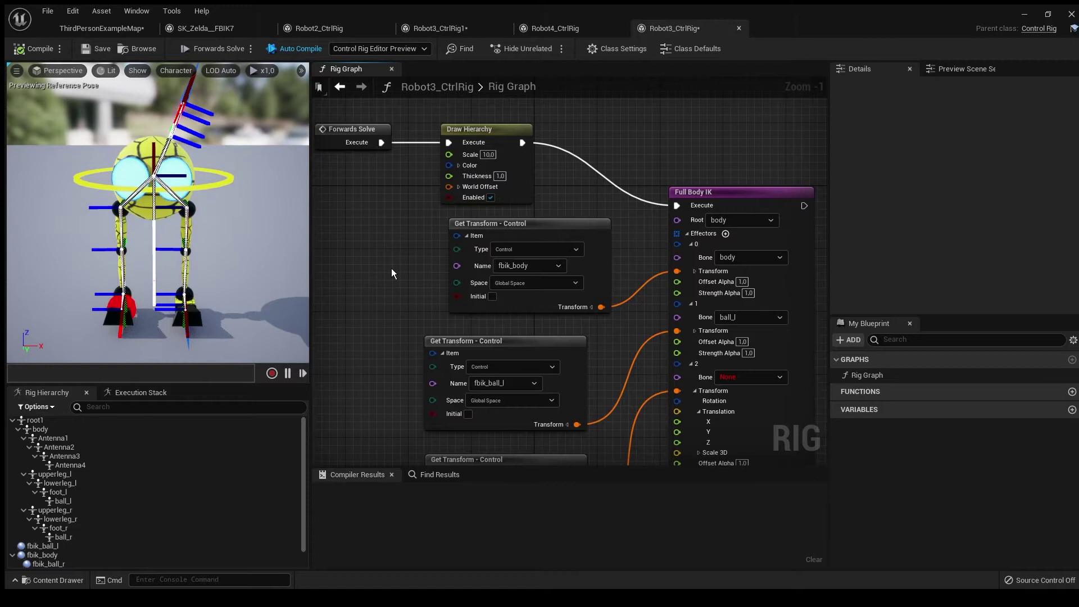
pyautogui.moveTo(492, 132); pyautogui.dragTo(472, 175)
pyautogui.click(352, 129)
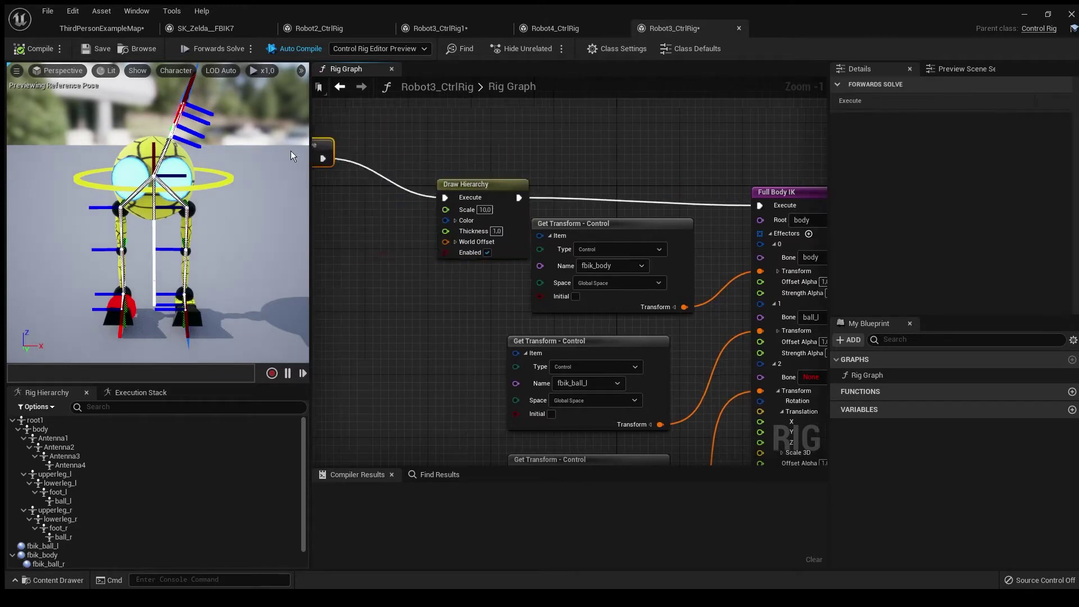
pyautogui.moveTo(371, 178)
pyautogui.mouseDown(button='right')
pyautogui.moveTo(488, 160)
pyautogui.moveTo(523, 179)
pyautogui.mouseUp(button='right')
pyautogui.click(488, 165)
pyautogui.click(386, 182)
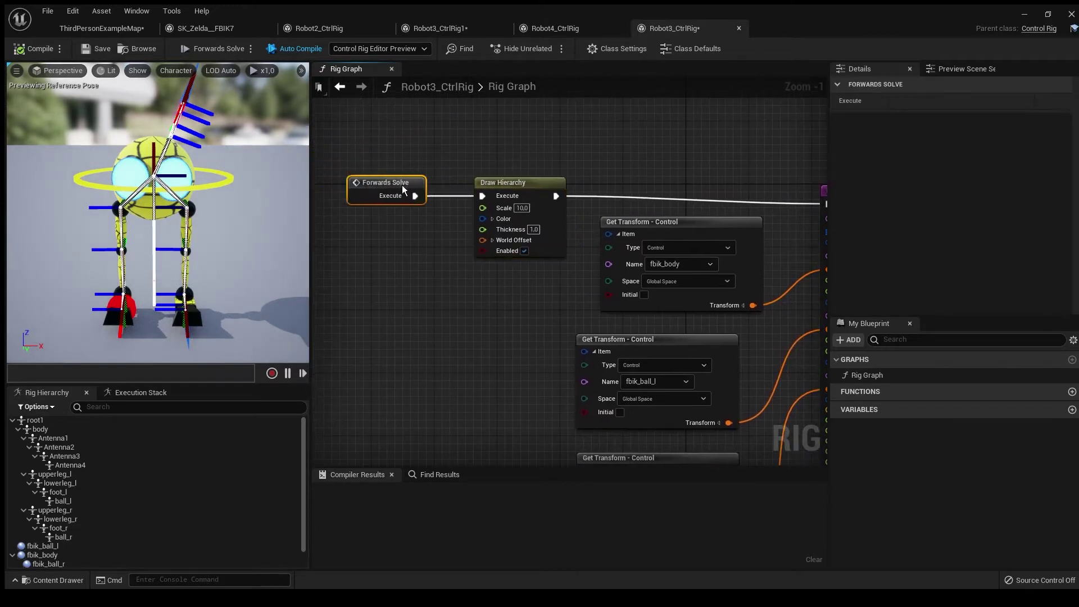
pyautogui.moveTo(598, 163); pyautogui.dragTo(394, 115, button='right')
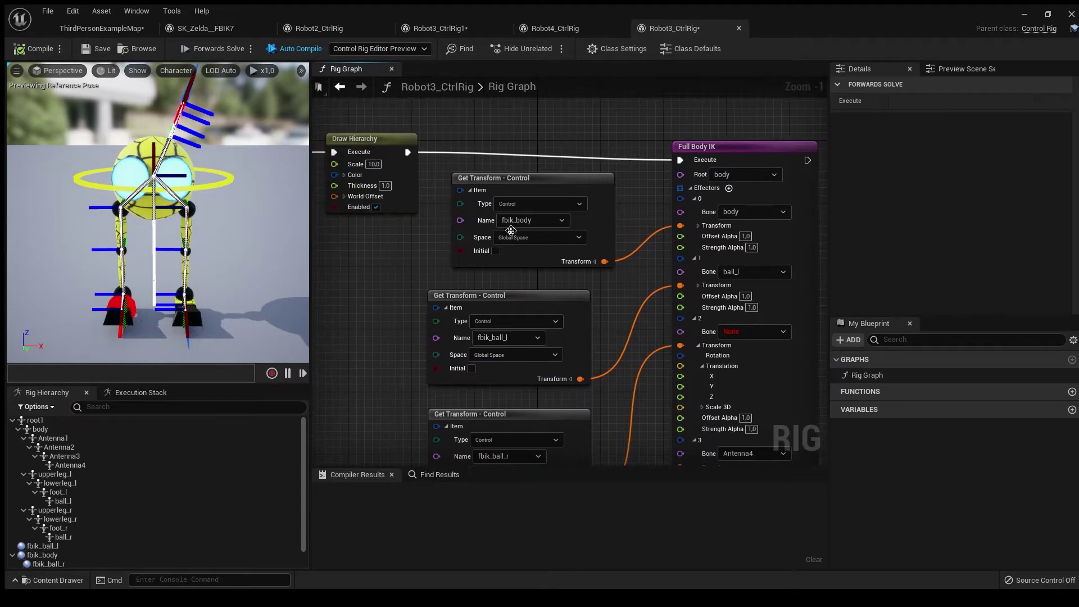
# Review the Full Body IK effectors and solver settings.
pyautogui.moveTo(507, 231); pyautogui.dragTo(562, 212, button='right')
pyautogui.moveTo(650, 161); pyautogui.dragTo(663, 212, button='right')
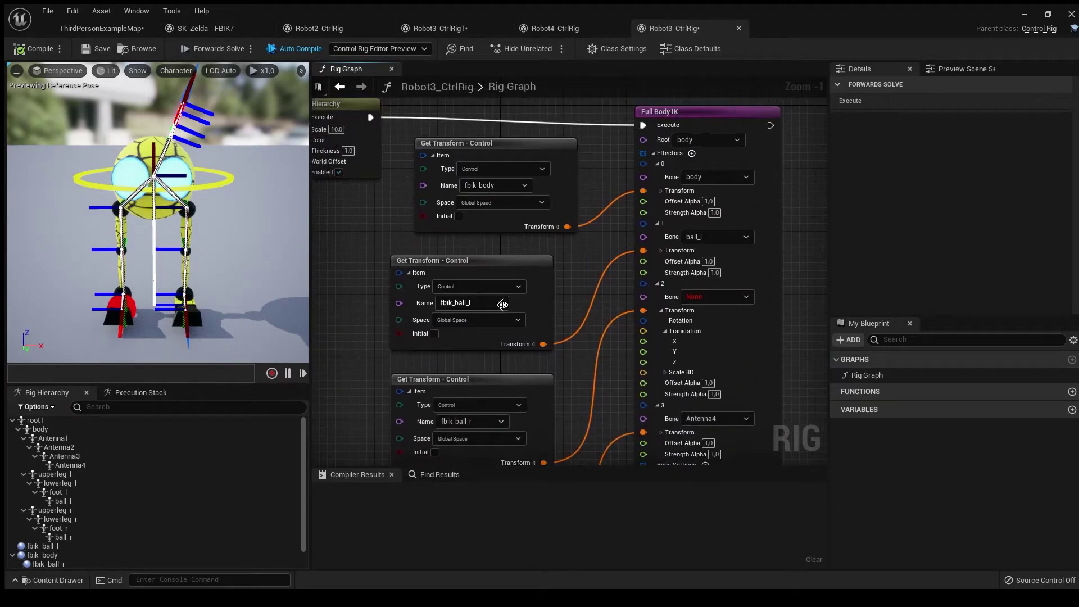
pyautogui.moveTo(502, 303); pyautogui.dragTo(502, 127, button='right')
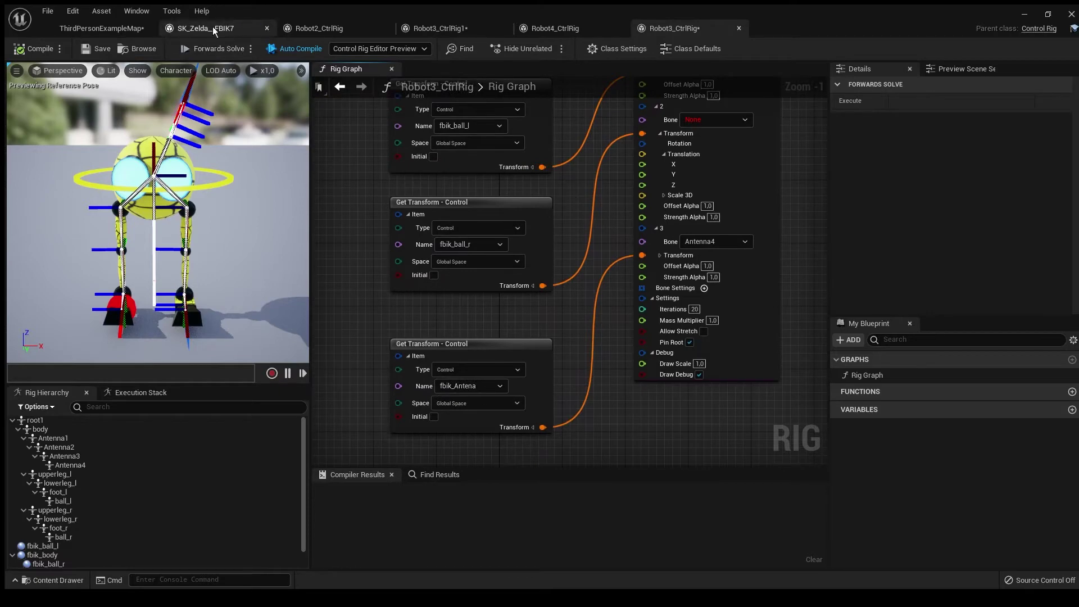
pyautogui.click(209, 26)
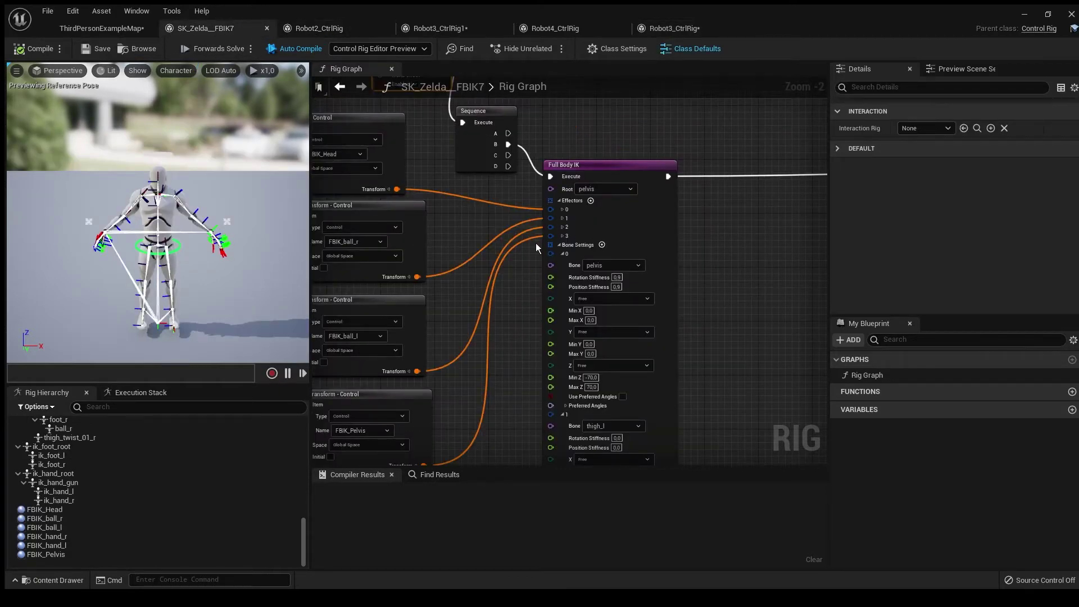
pyautogui.scroll(2, 536, 247)
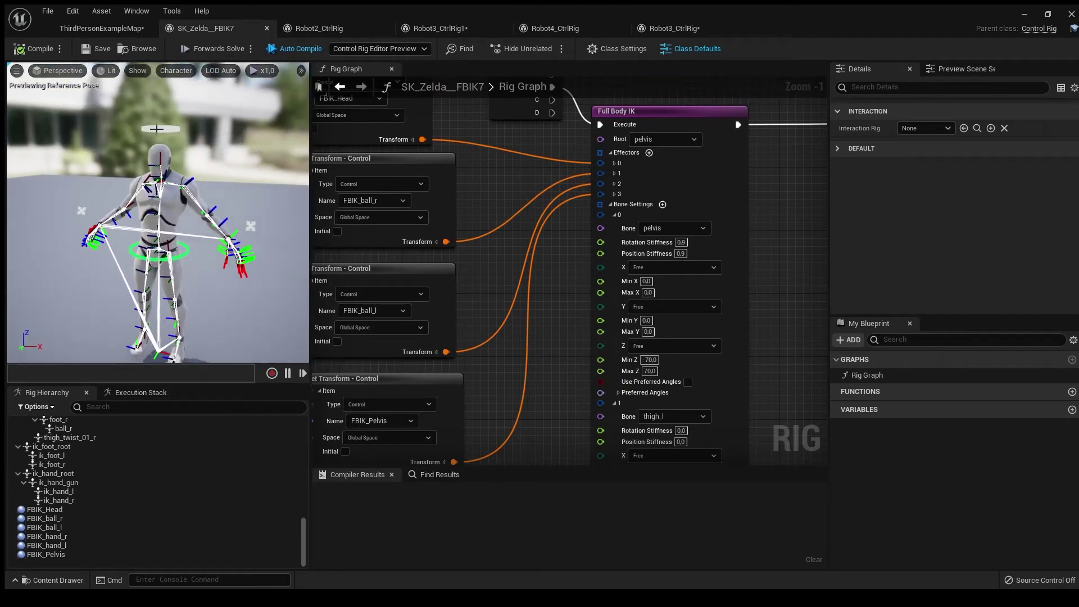
pyautogui.click(159, 130)
pyautogui.click(251, 228)
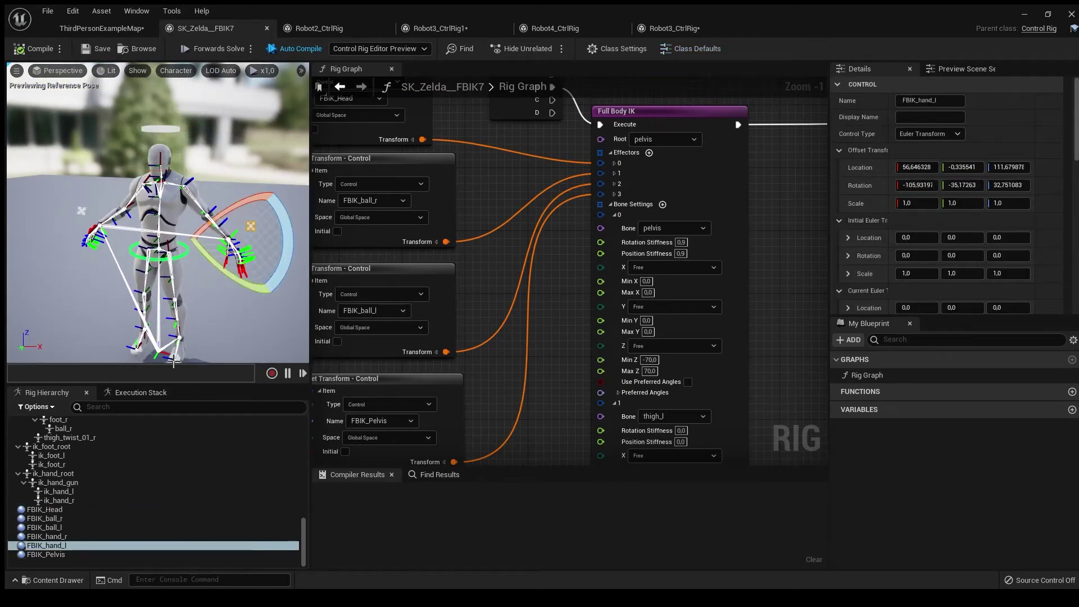
pyautogui.click(176, 360)
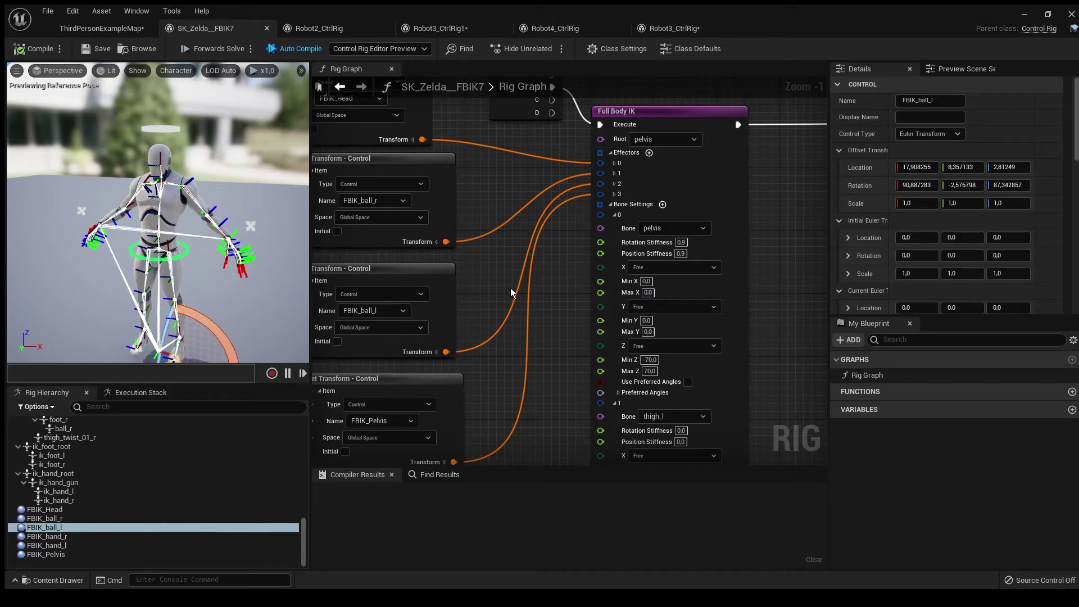
pyautogui.moveTo(168, 253); pyautogui.dragTo(211, 169, button='right')
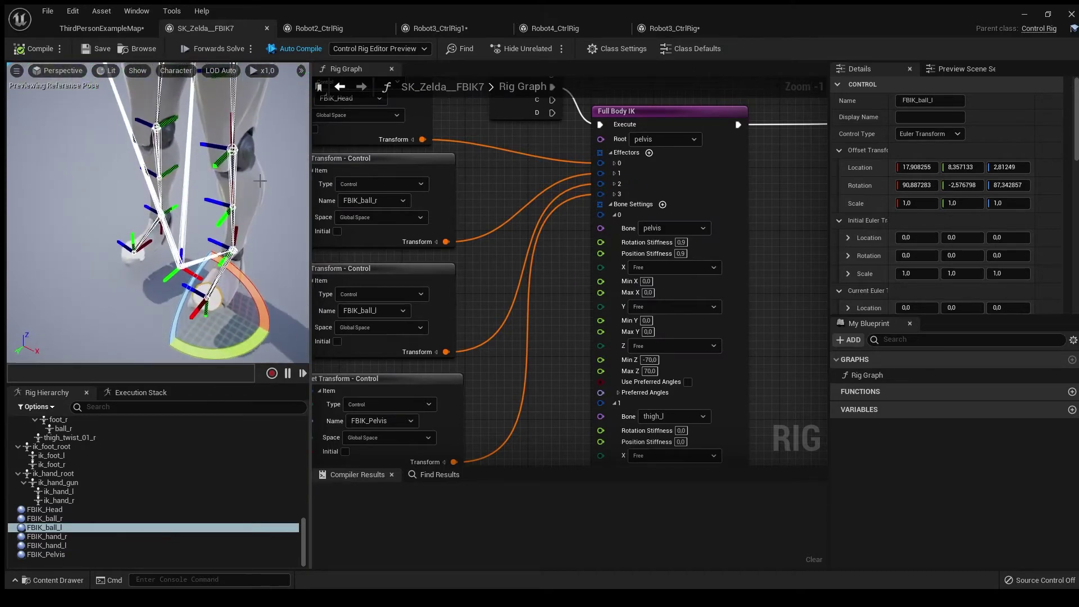
pyautogui.click(318, 27)
pyautogui.click(435, 28)
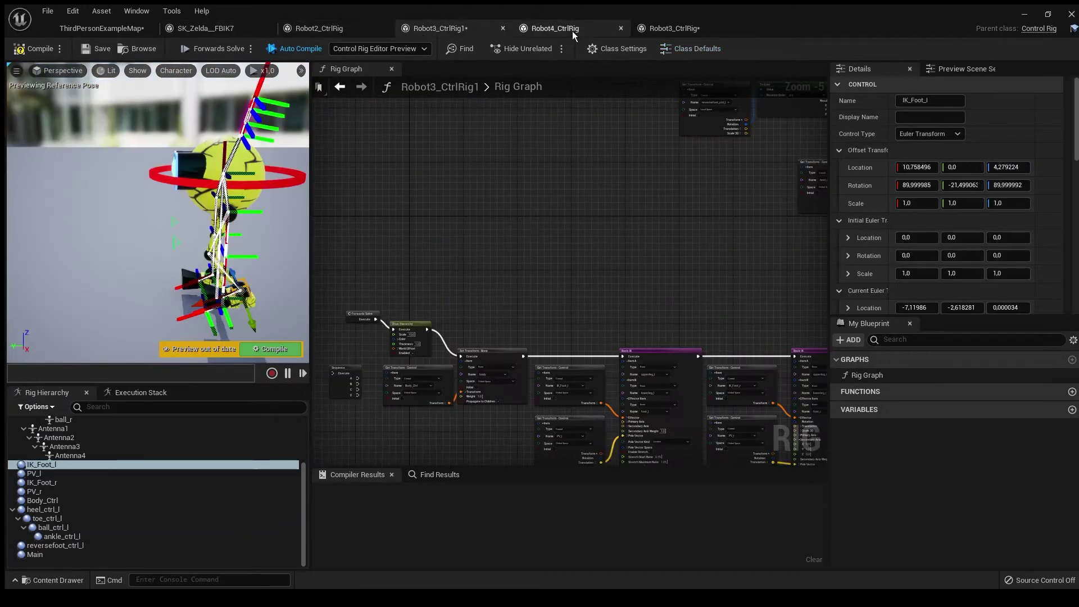
pyautogui.moveTo(152, 211); pyautogui.dragTo(185, 270, button='right')
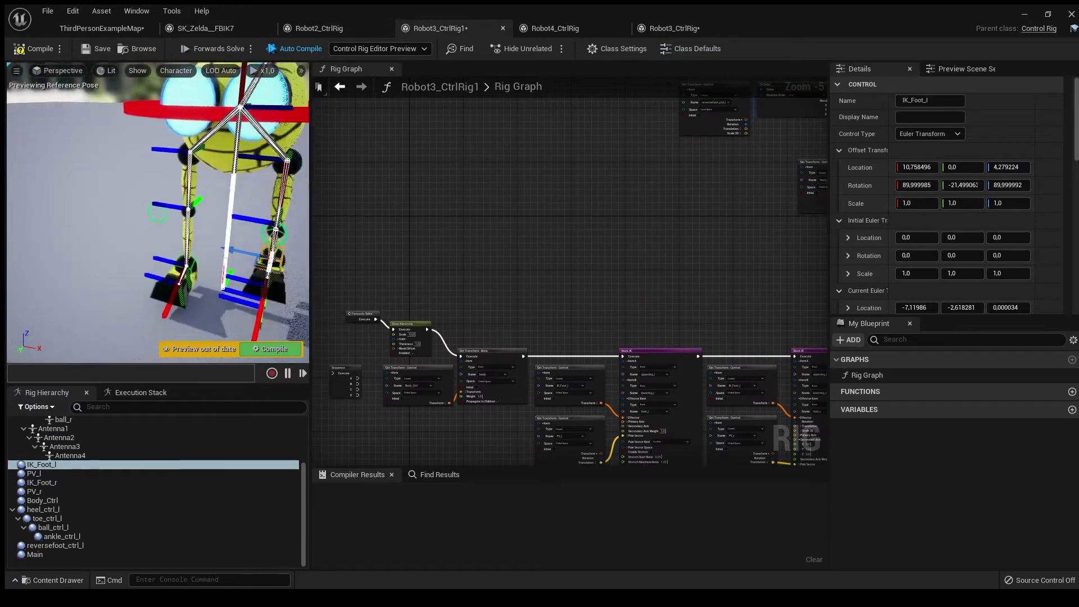
pyautogui.click(556, 28)
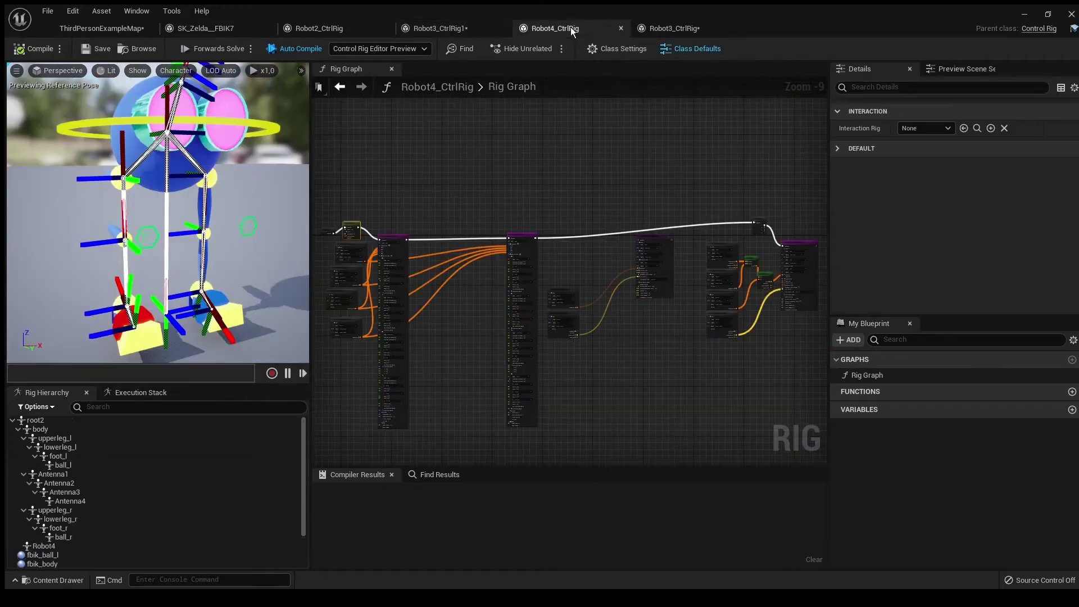
# Point Robot3_CtrlRig's Full Body IK Effector 2 at ball_r and review solver settings.
pyautogui.click(677, 32)
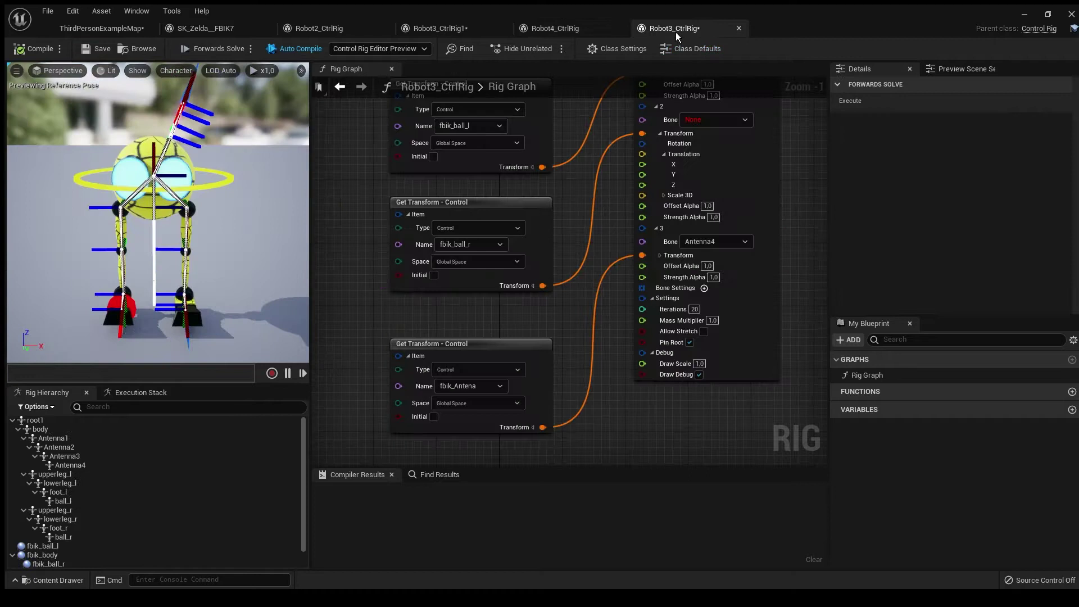
pyautogui.moveTo(495, 296); pyautogui.dragTo(522, 380, button='right')
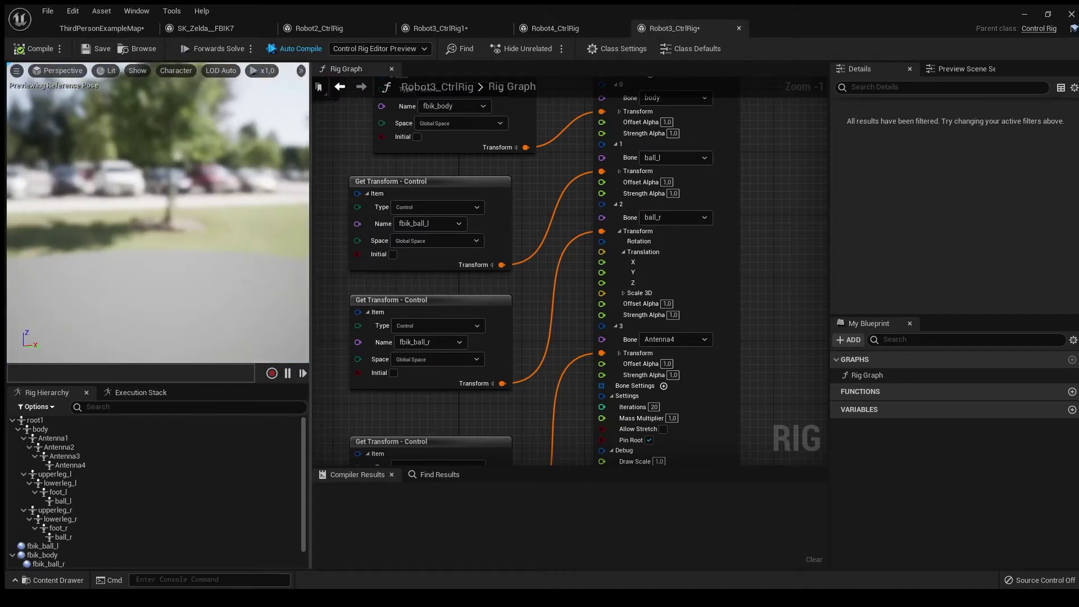
pyautogui.scroll(6, 152, 219)
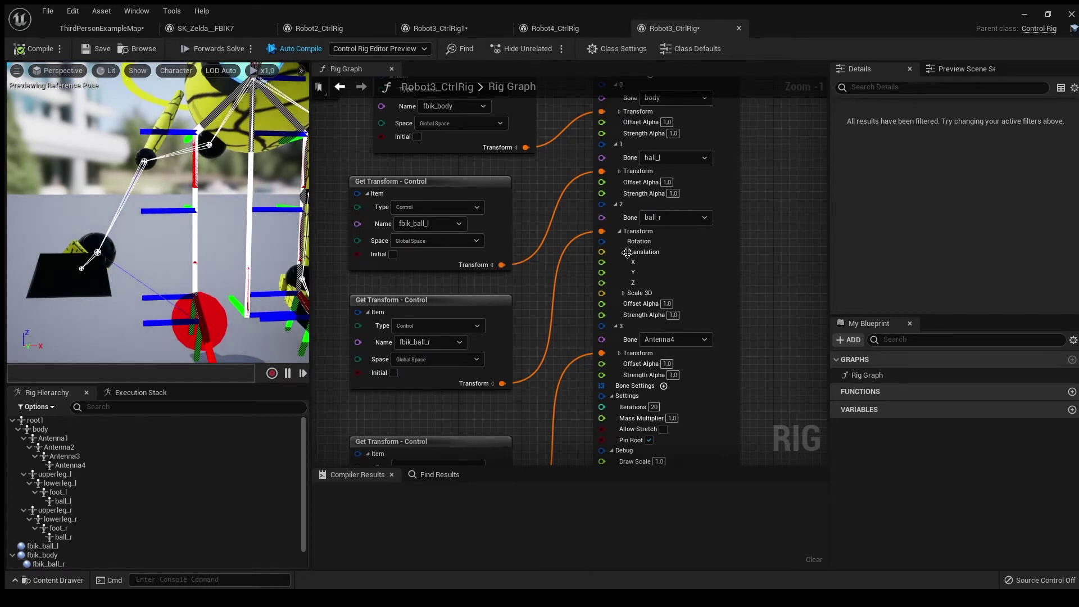
pyautogui.moveTo(652, 314); pyautogui.dragTo(564, 168, button='right')
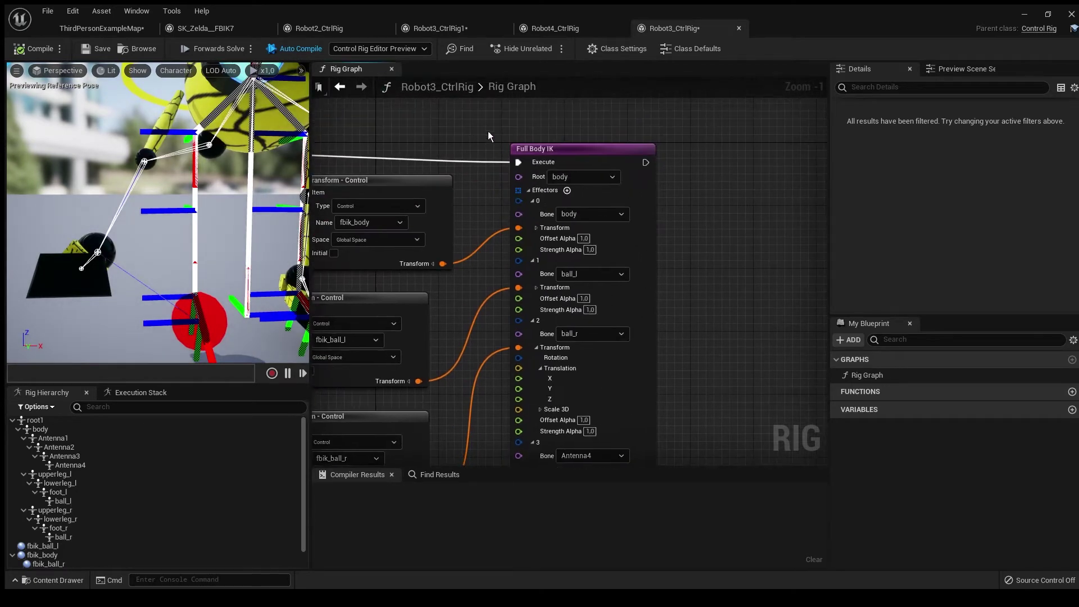
pyautogui.click(532, 149)
pyautogui.moveTo(692, 355); pyautogui.dragTo(650, 210, button='right')
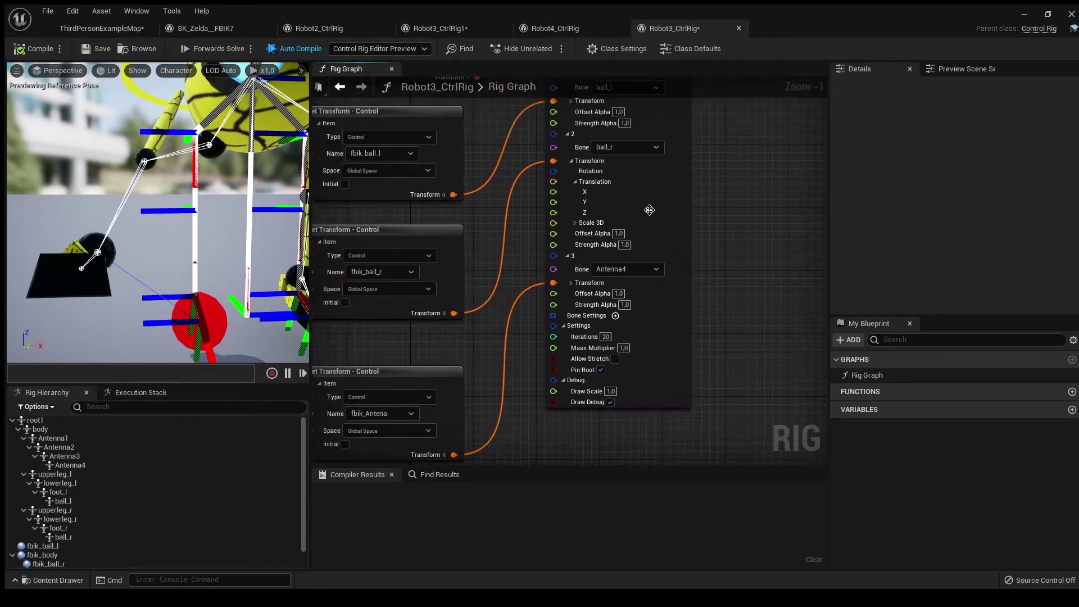
# Review the Primary and Secondary Axis values on Robot3_CtrlRig1's leg Basic IK nodes.
pyautogui.click(555, 28)
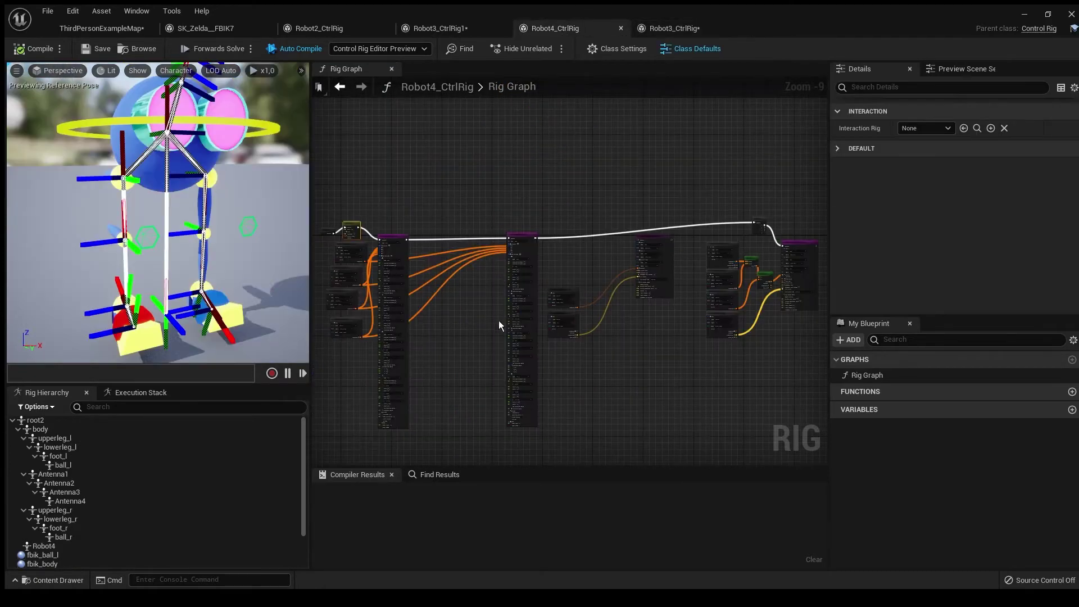
pyautogui.scroll(3, 499, 321)
pyautogui.scroll(3, 490, 295)
pyautogui.scroll(-3, 530, 158)
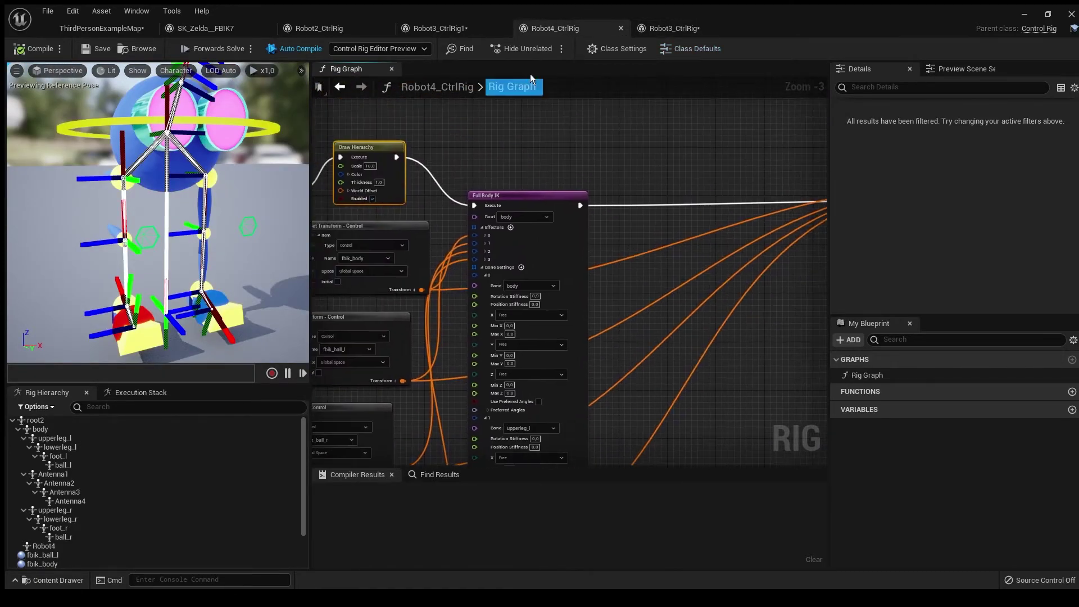
pyautogui.click(452, 27)
pyautogui.moveTo(516, 264); pyautogui.dragTo(495, 193, button='right')
pyautogui.scroll(6, 531, 223)
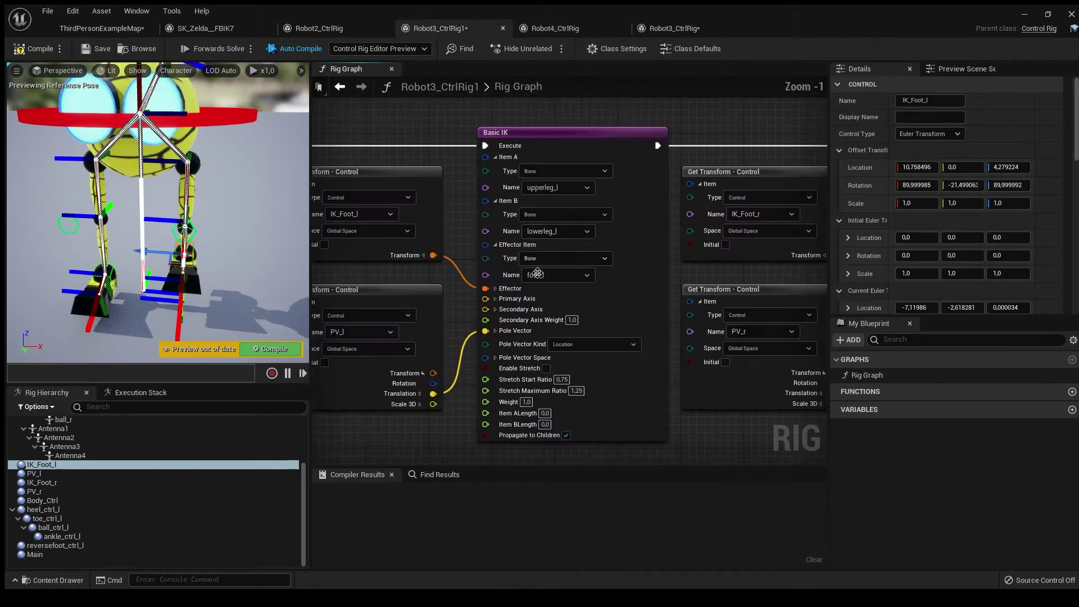
pyautogui.click(496, 299)
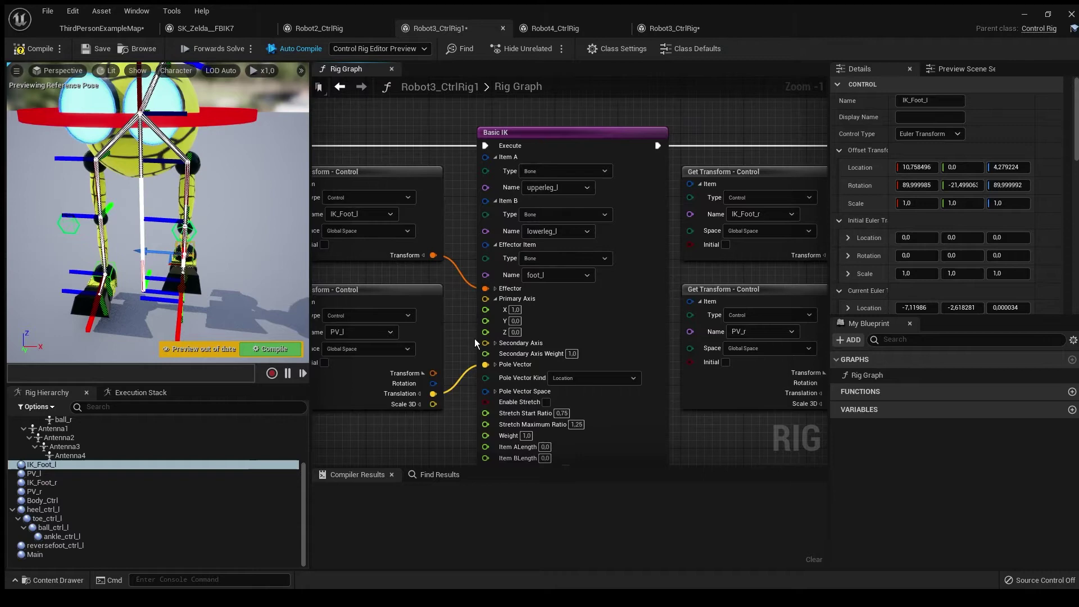
pyautogui.click(495, 344)
pyautogui.scroll(-3, 523, 337)
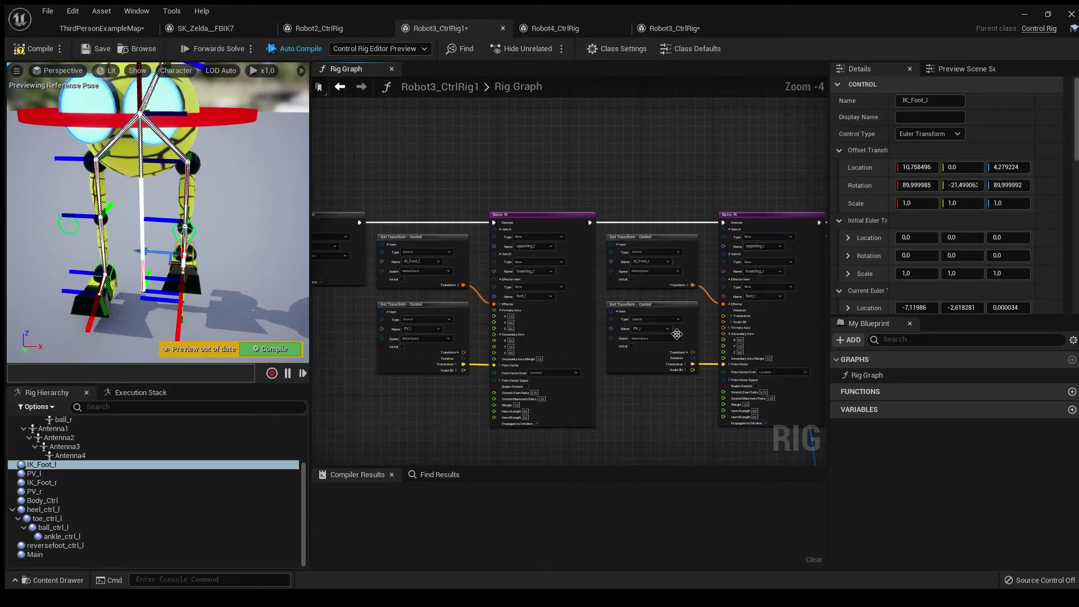
pyautogui.moveTo(654, 414); pyautogui.dragTo(717, 388, button='right')
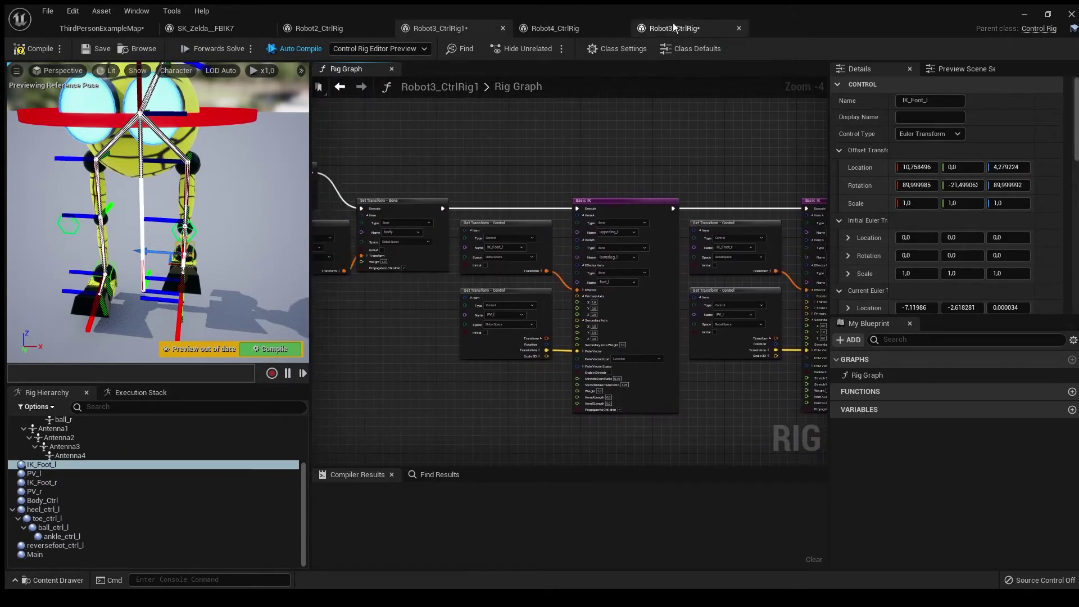
# Review Robot3_CtrlRig's Full Body IK effector nodes and the whole robot in the preview.
pyautogui.click(675, 27)
pyautogui.moveTo(498, 169); pyautogui.dragTo(525, 222, button='right')
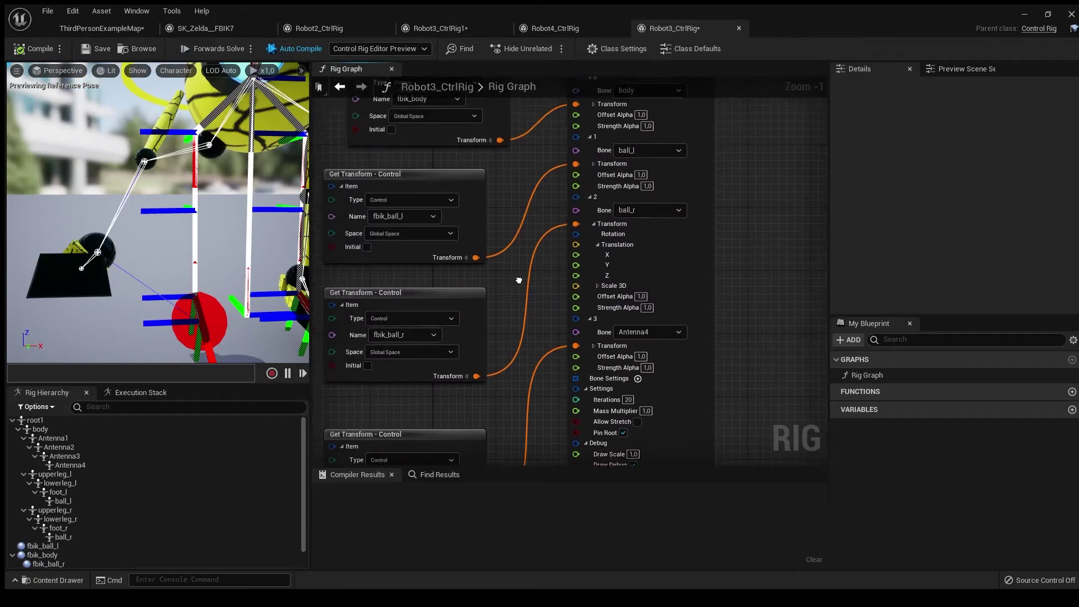
pyautogui.scroll(-2, 478, 303)
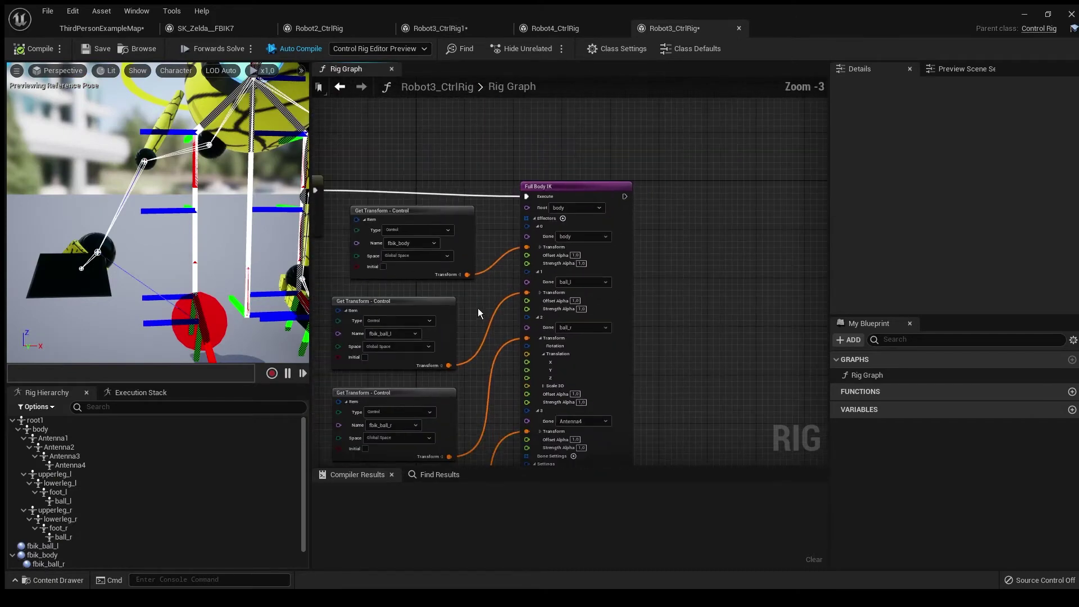
pyautogui.moveTo(477, 307)
pyautogui.mouseDown(button='right')
pyautogui.moveTo(498, 170)
pyautogui.moveTo(509, 251)
pyautogui.mouseUp(button='right')
pyautogui.scroll(4, 498, 260)
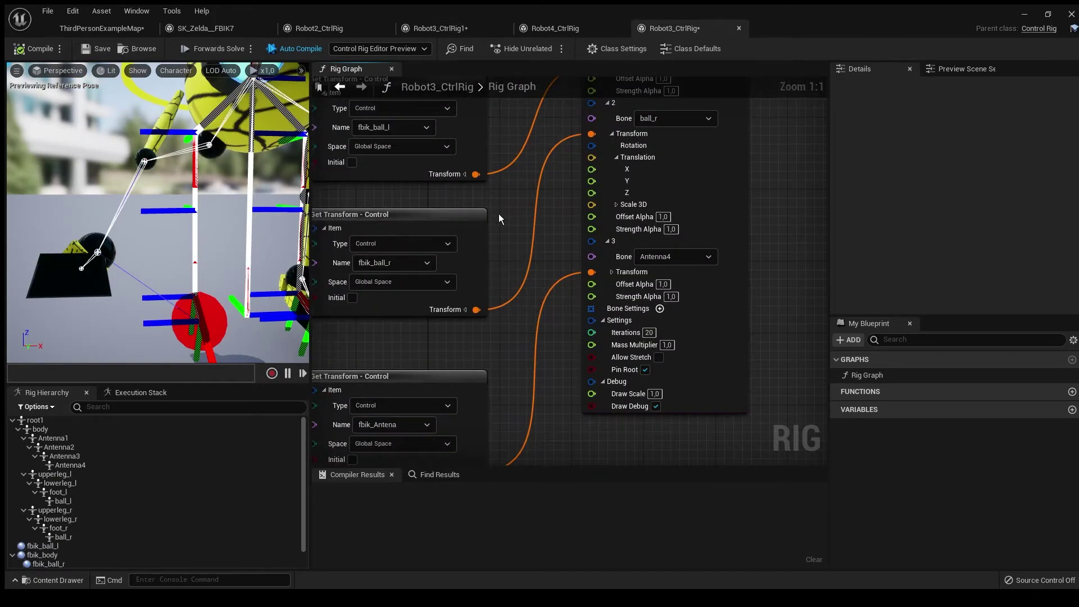
pyautogui.moveTo(145, 278); pyautogui.dragTo(170, 254, button='right')
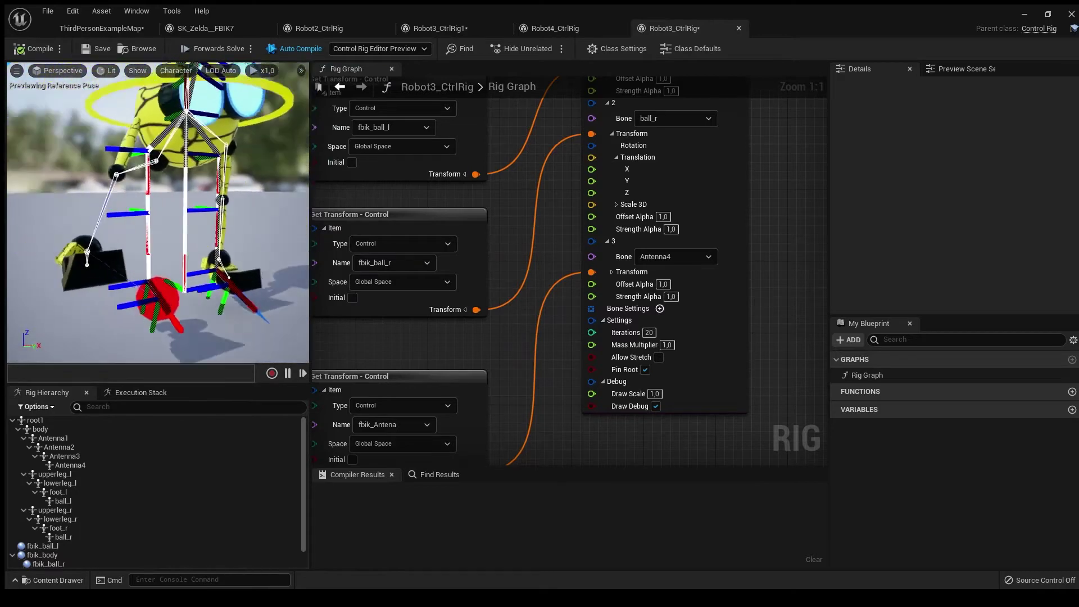
pyautogui.moveTo(152, 211); pyautogui.dragTo(160, 195, button='right')
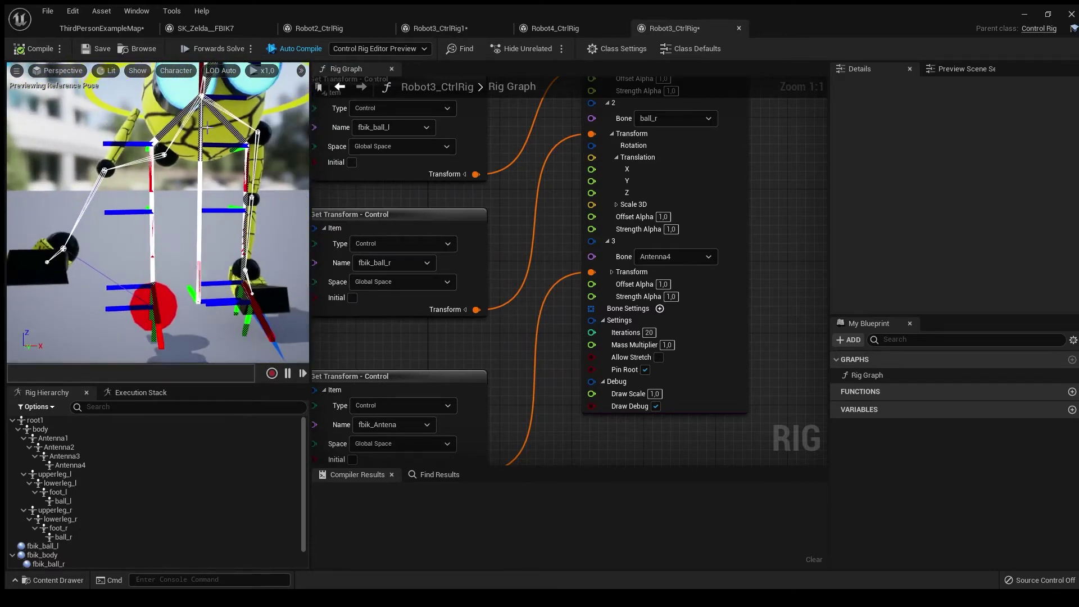
pyautogui.click(209, 28)
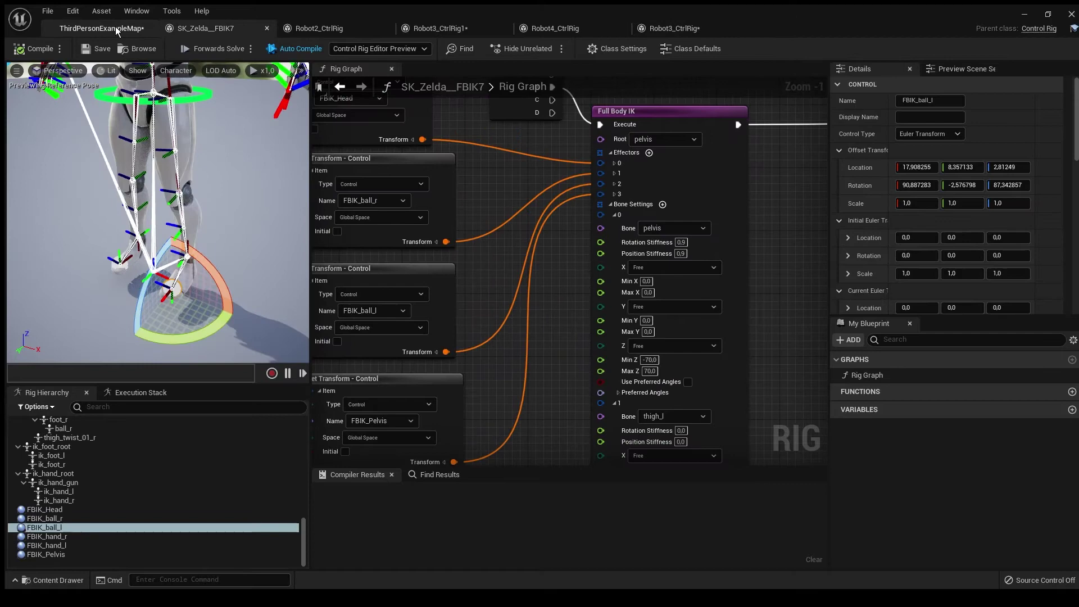
# Compare the whole Robot2 robot with the full Zelda mannequin in a widened preview.
pyautogui.click(319, 28)
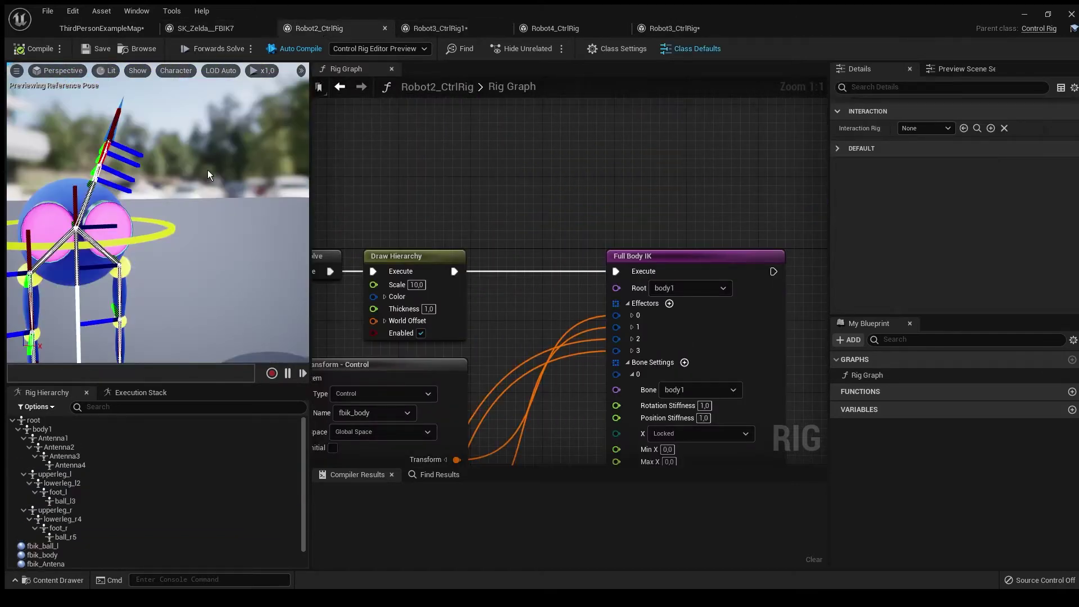
pyautogui.moveTo(208, 169); pyautogui.dragTo(169, 126, button='right')
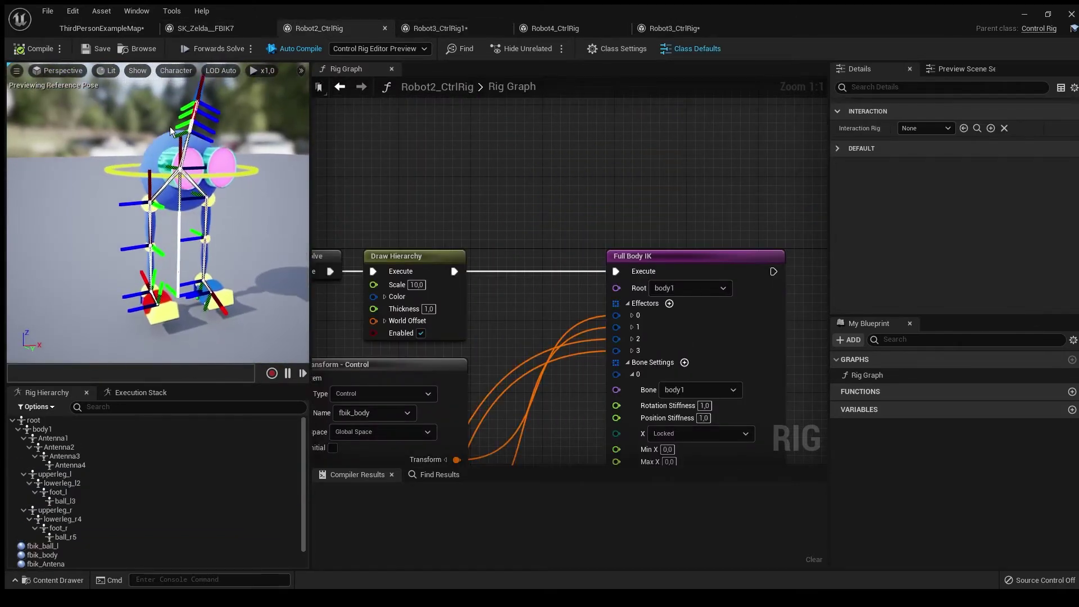
pyautogui.scroll(5, 169, 170)
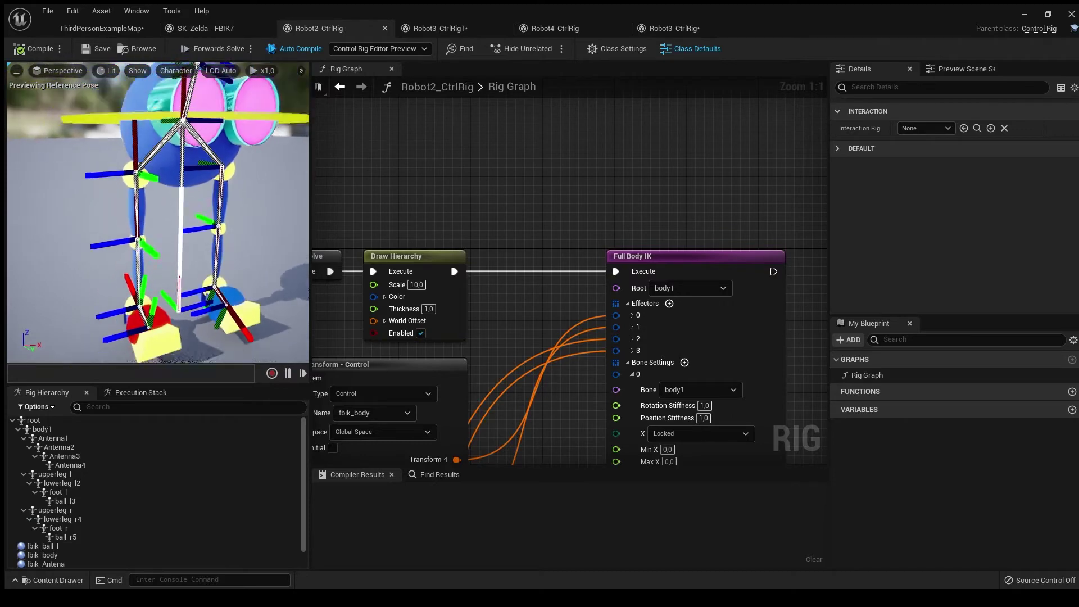
pyautogui.click(206, 27)
pyautogui.scroll(4, 169, 169)
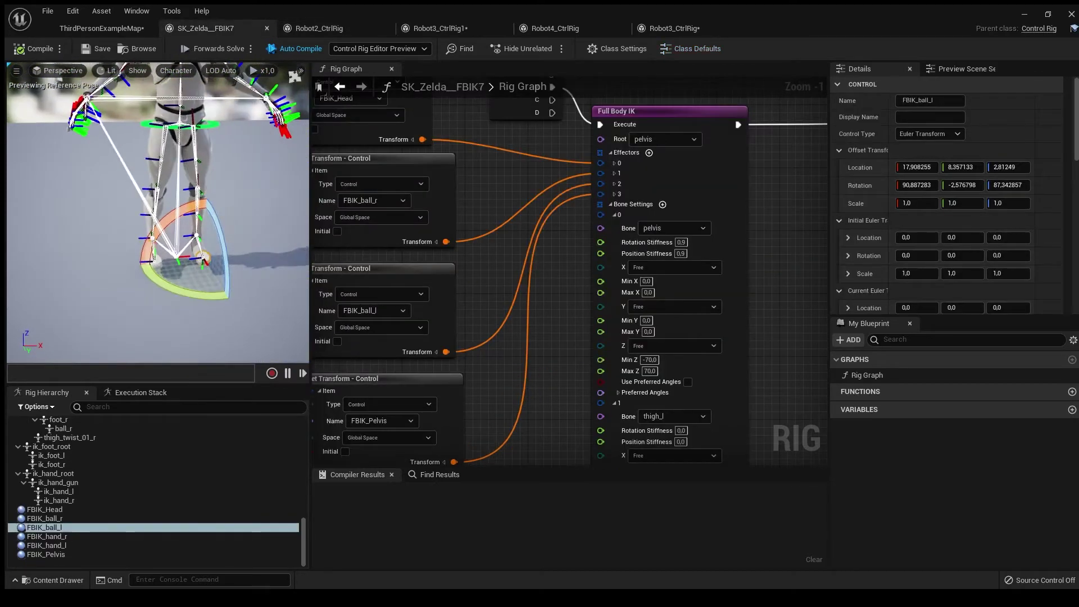
pyautogui.moveTo(169, 212); pyautogui.dragTo(169, 126, button='right')
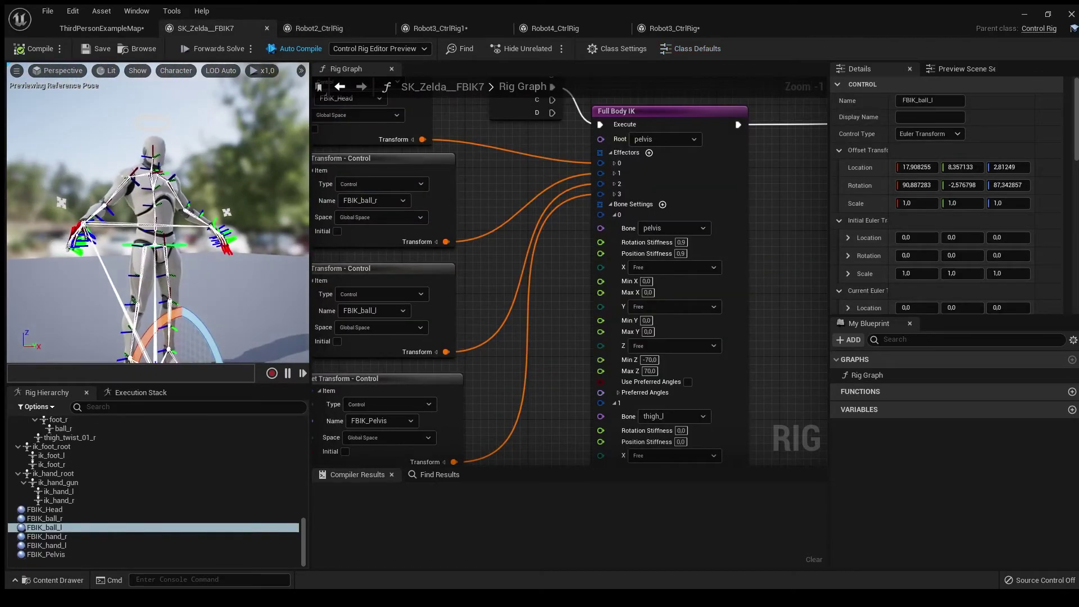
pyautogui.moveTo(169, 211); pyautogui.dragTo(202, 168, button='right')
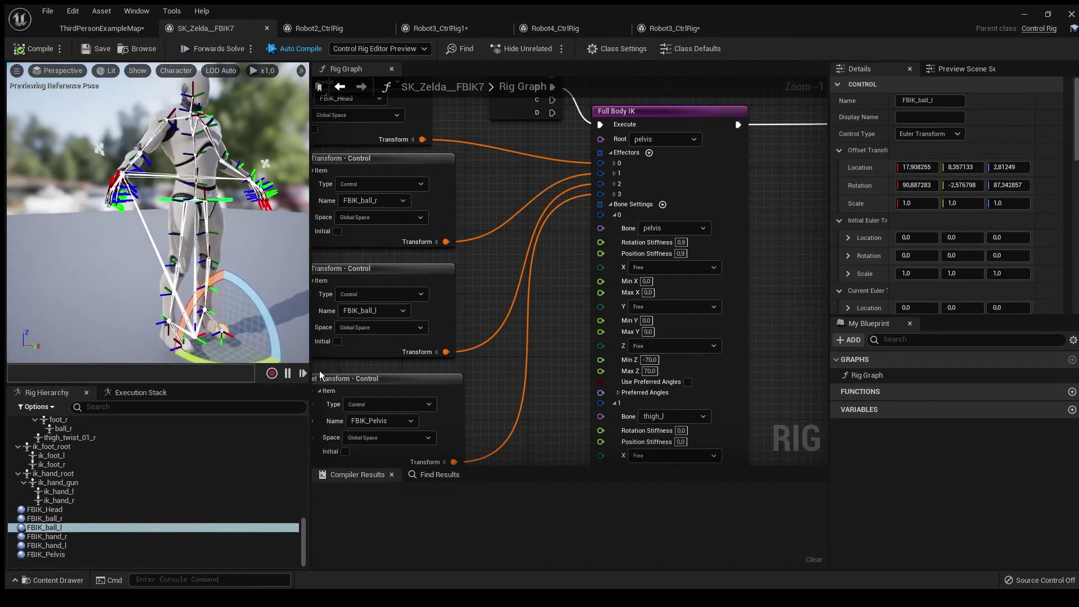
pyautogui.moveTo(310, 378); pyautogui.dragTo(364, 379)
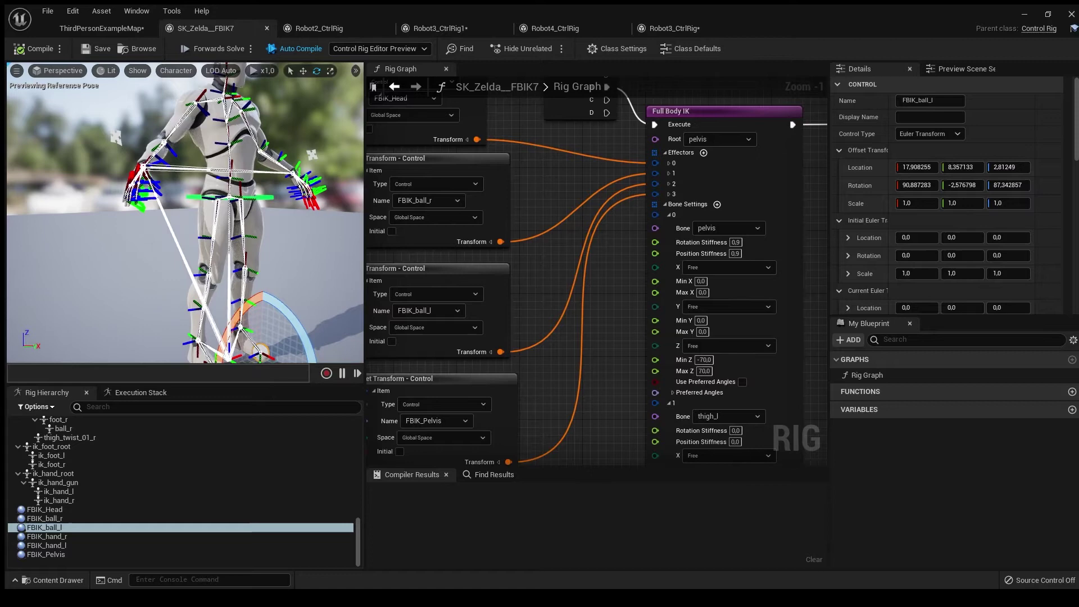
# Inspect the mannequin's FBIK_ball_l foot control, legs, pelvis and left hand control.
pyautogui.moveTo(169, 212); pyautogui.dragTo(153, 306, button='right')
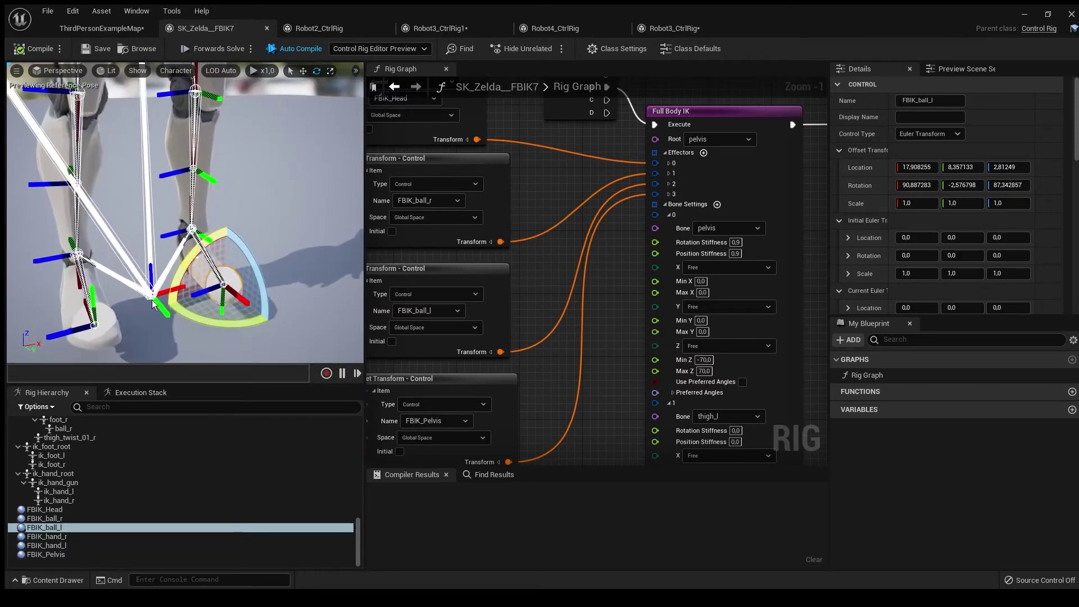
pyautogui.moveTo(153, 306)
pyautogui.mouseDown(button='right')
pyautogui.moveTo(186, 253)
pyautogui.moveTo(186, 170)
pyautogui.moveTo(186, 278)
pyautogui.moveTo(172, 229)
pyautogui.mouseUp(button='right')
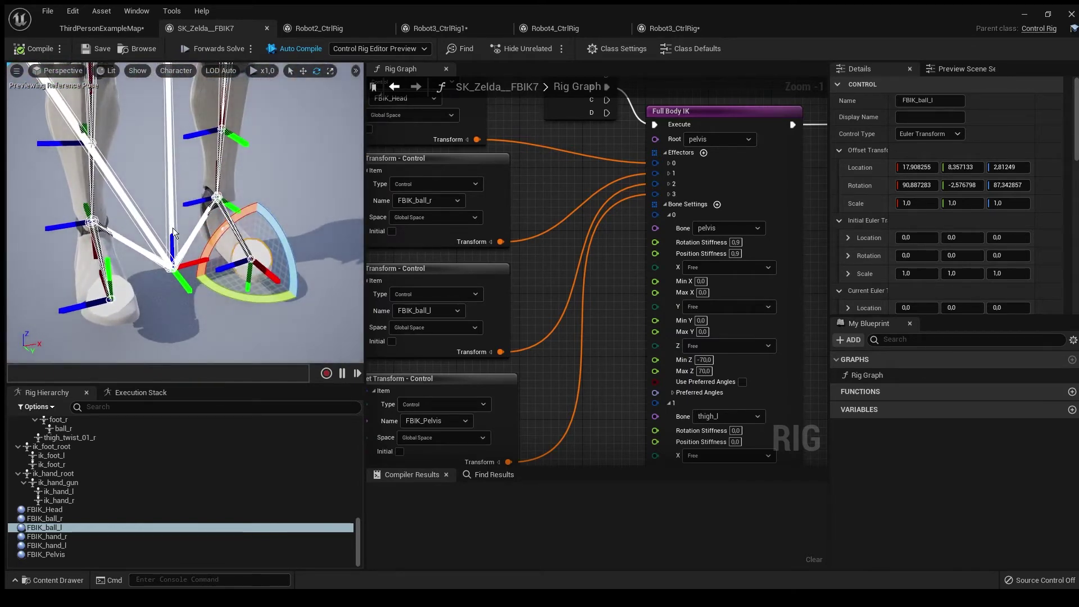
pyautogui.moveTo(172, 257); pyautogui.dragTo(172, 152, button='right')
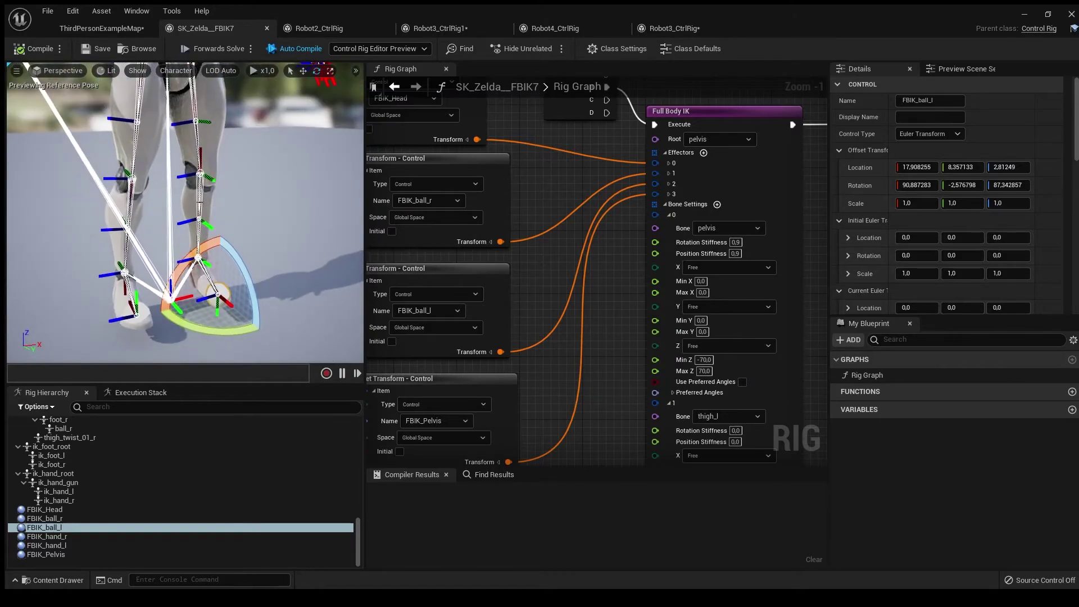
pyautogui.moveTo(172, 211); pyautogui.dragTo(173, 126, button='right')
pyautogui.moveTo(185, 211); pyautogui.dragTo(127, 170, button='right')
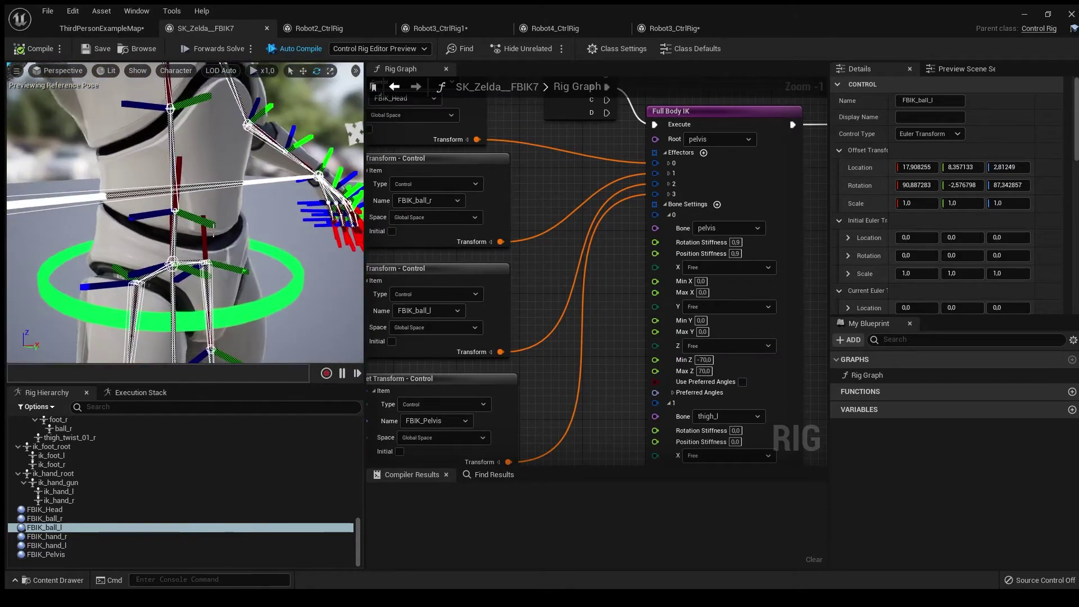
pyautogui.moveTo(185, 211); pyautogui.dragTo(152, 186, button='right')
pyautogui.scroll(-3, 193, 175)
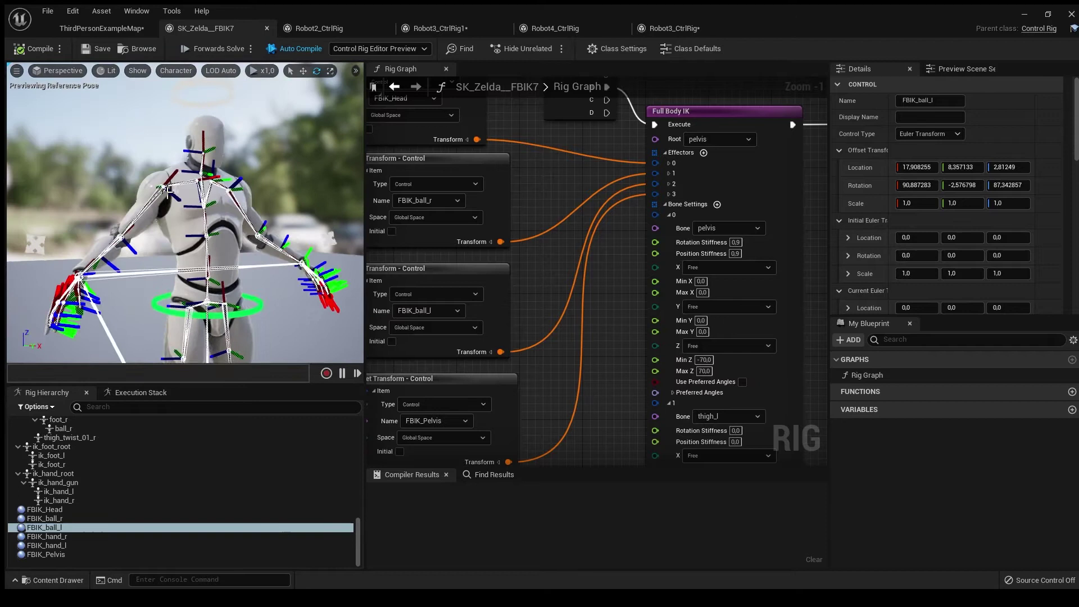
pyautogui.moveTo(168, 192)
pyautogui.mouseDown()
pyautogui.moveTo(218, 172)
pyautogui.moveTo(202, 232)
pyautogui.mouseUp()
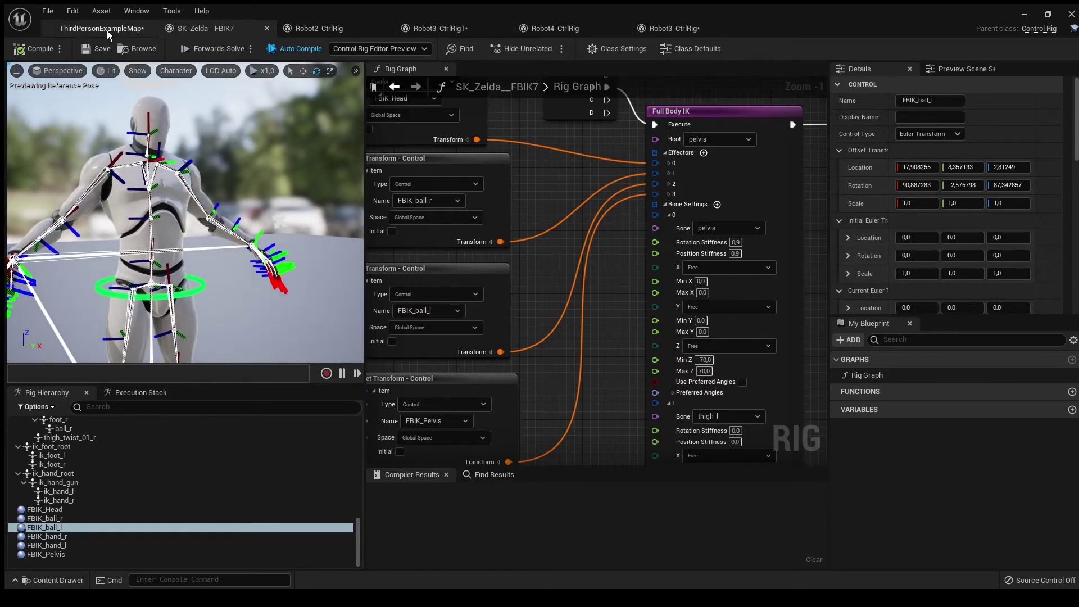
pyautogui.click(84, 27)
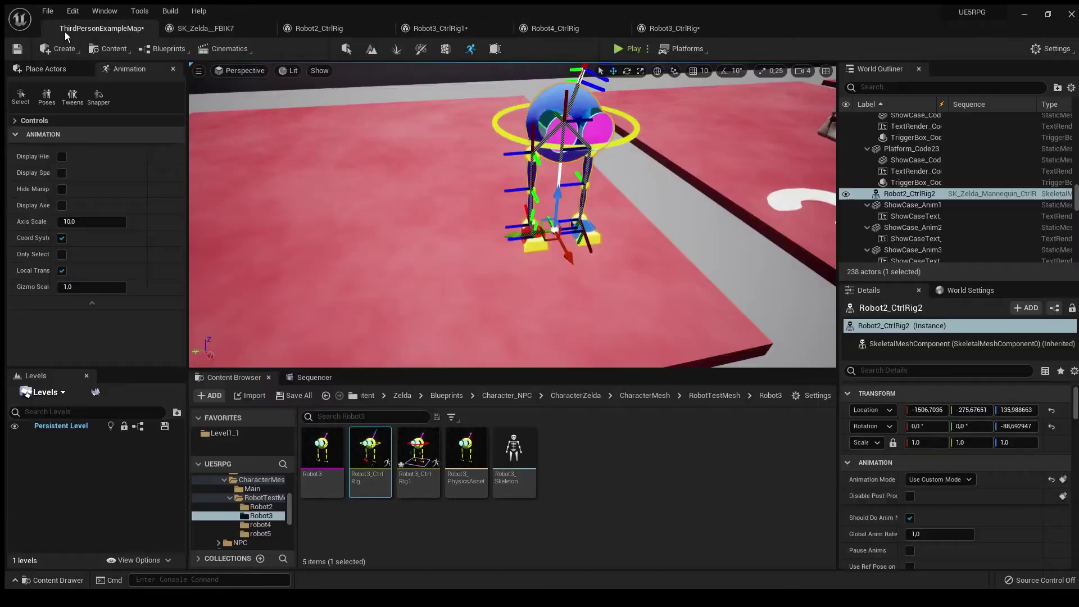
# From the robot5 folder, wire Forwards Solve to Draw Hierarchy, then Draw Hierarchy to Full Body IK.
pyautogui.click(711, 397)
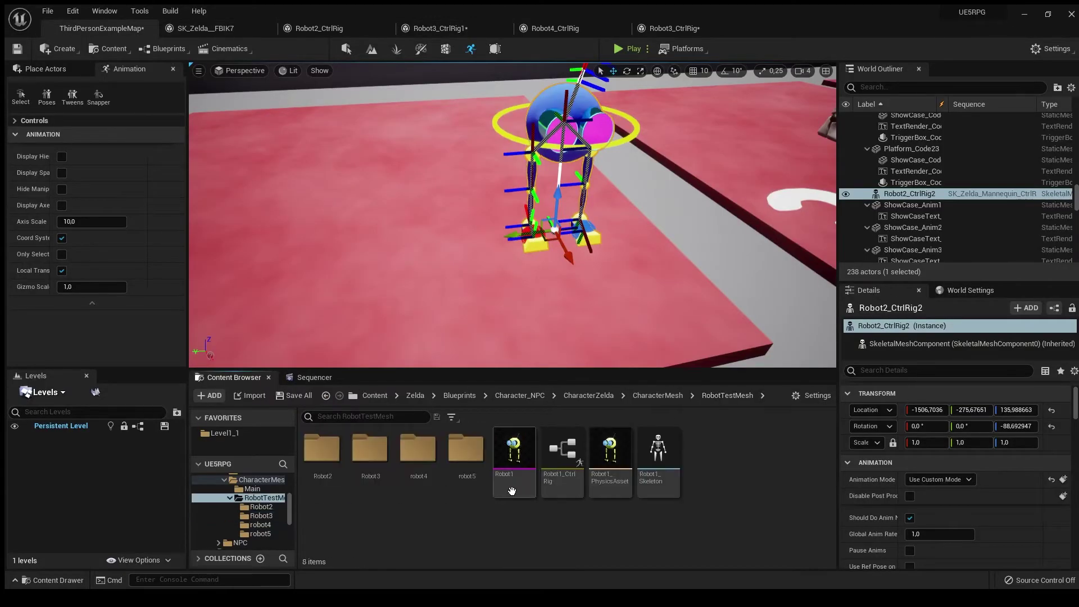
pyautogui.doubleClick(470, 464)
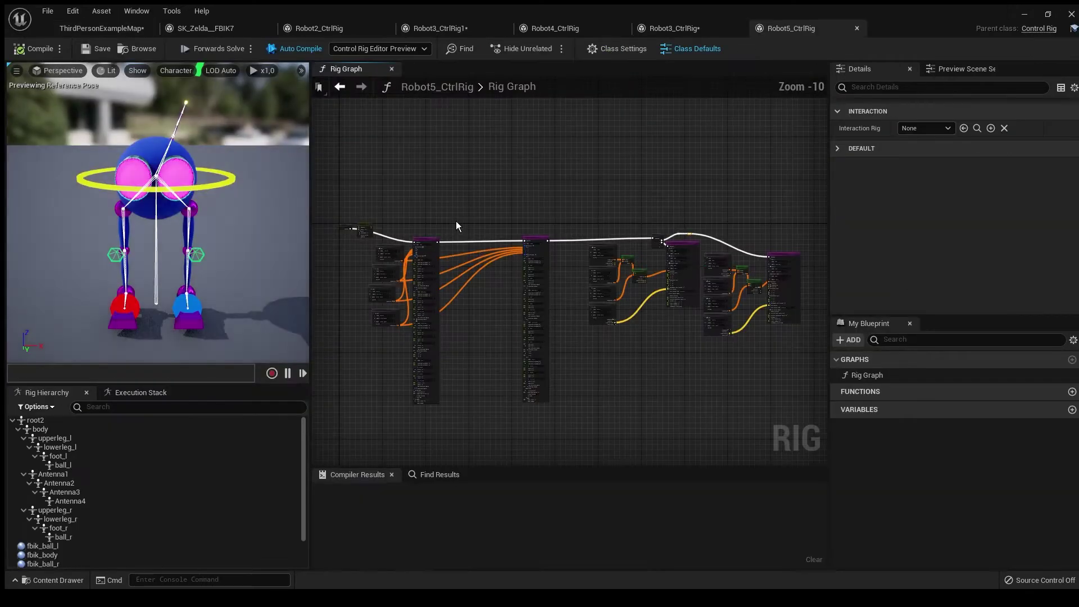
pyautogui.scroll(3, 548, 216)
pyautogui.scroll(4, 544, 227)
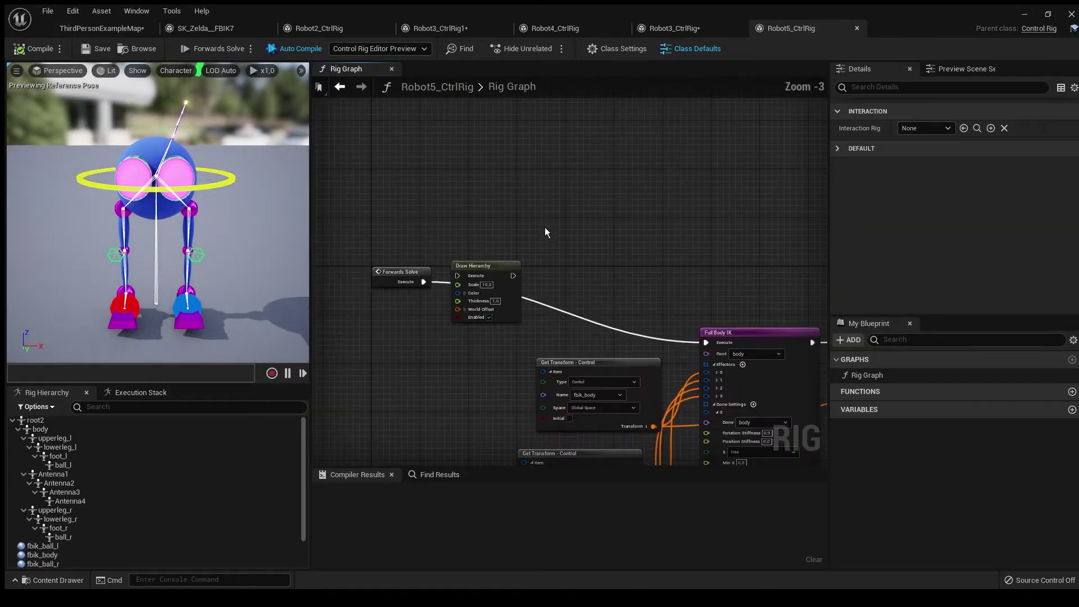
pyautogui.moveTo(457, 278); pyautogui.dragTo(458, 278)
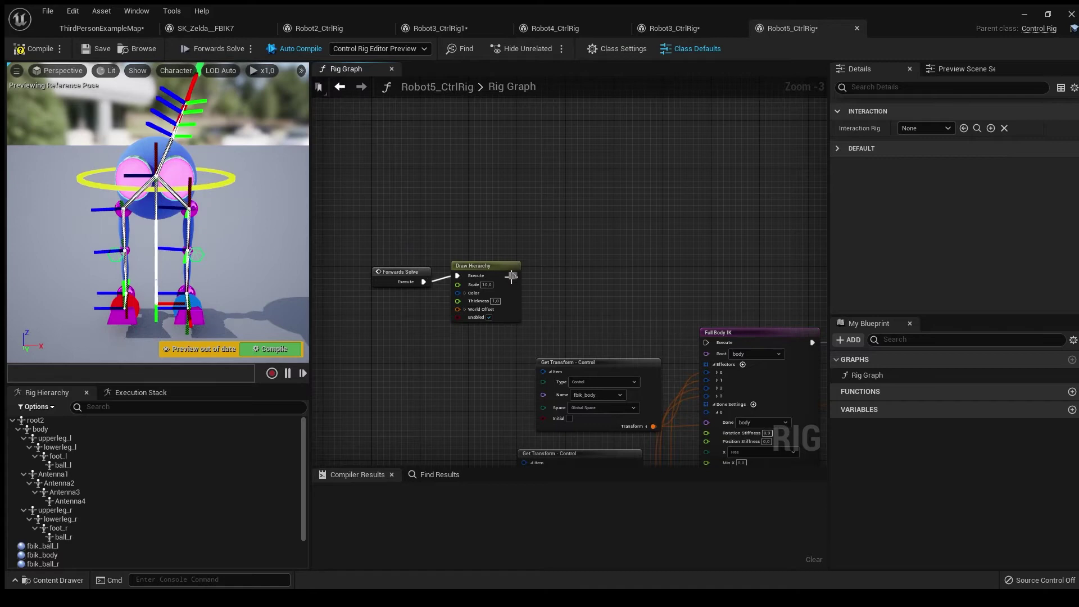
pyautogui.moveTo(708, 350); pyautogui.dragTo(706, 342)
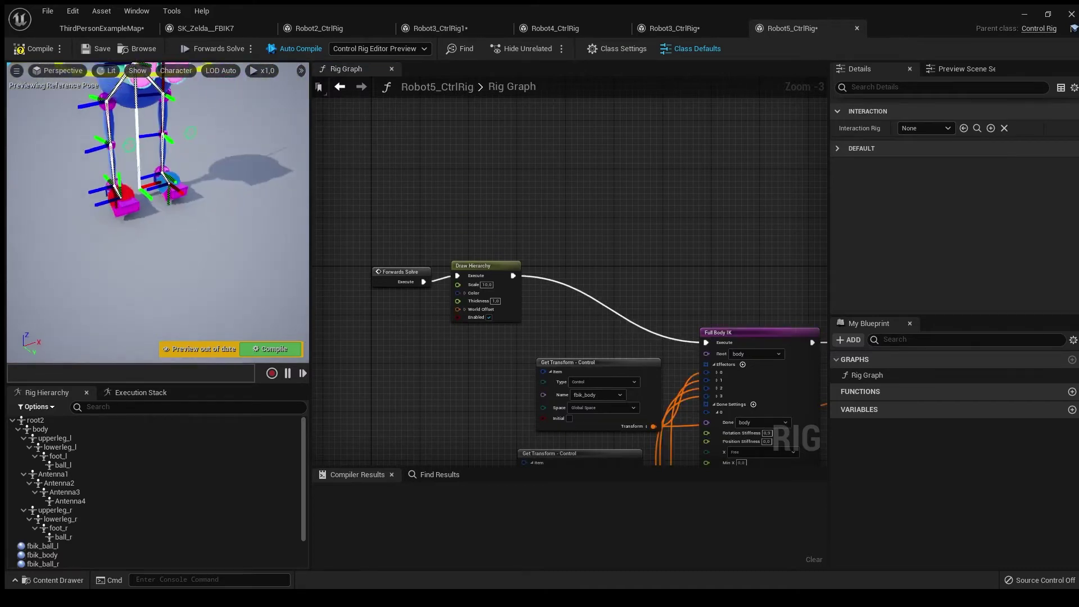
pyautogui.moveTo(152, 211); pyautogui.dragTo(91, 64, button='right')
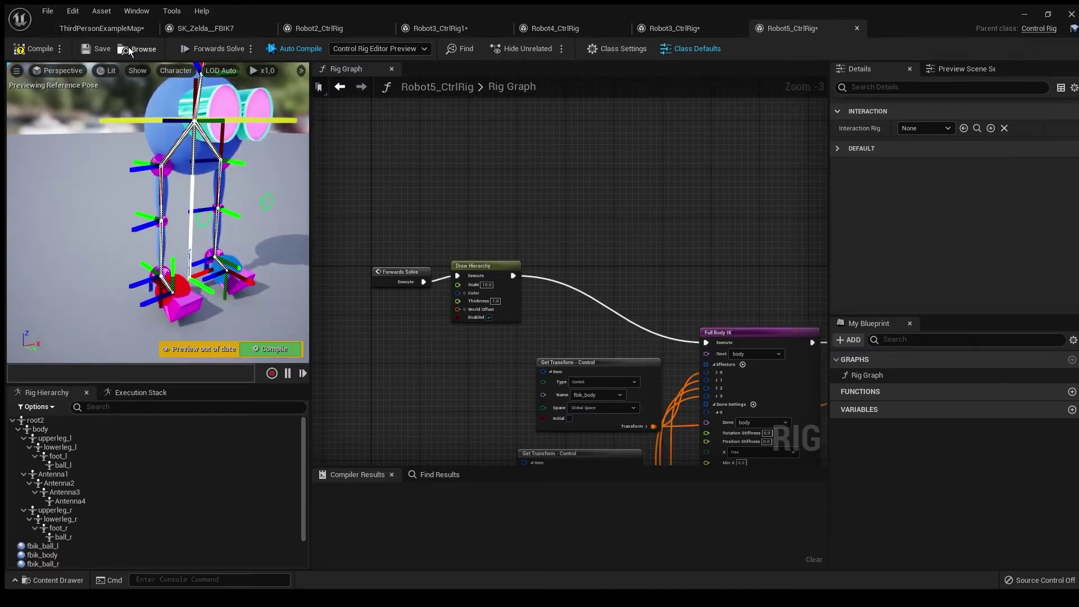
pyautogui.click(102, 28)
pyautogui.moveTo(506, 211); pyautogui.dragTo(424, 250, button='right')
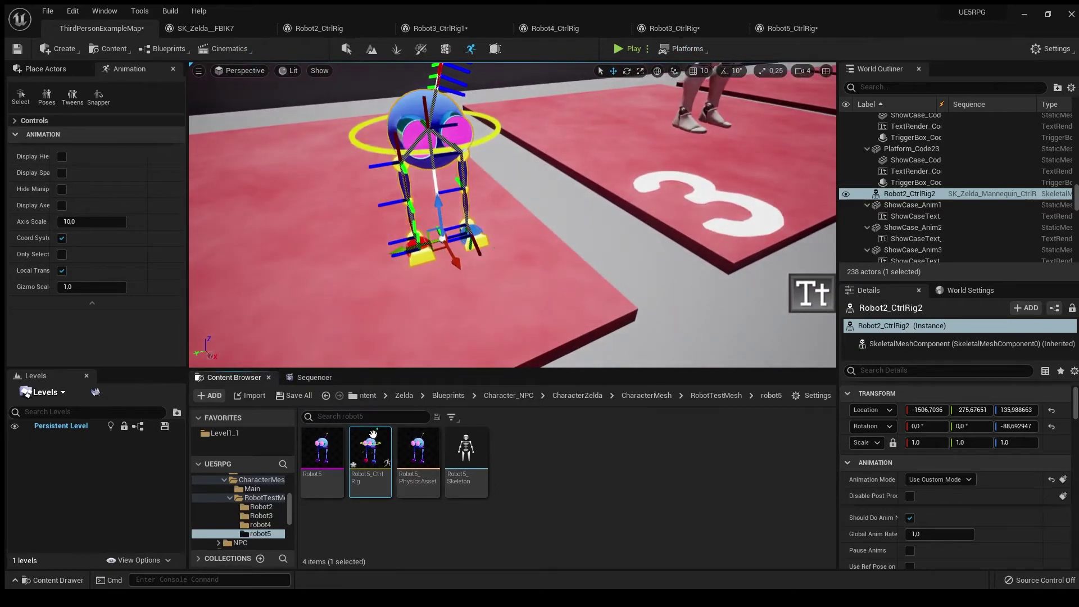
# Drop a Robot5_CtrlRig actor into the level beside Robot2 and orbit to check it.
pyautogui.moveTo(372, 447)
pyautogui.mouseDown()
pyautogui.moveTo(423, 291)
pyautogui.moveTo(396, 253)
pyautogui.mouseUp()
pyautogui.scroll(3, 450, 209)
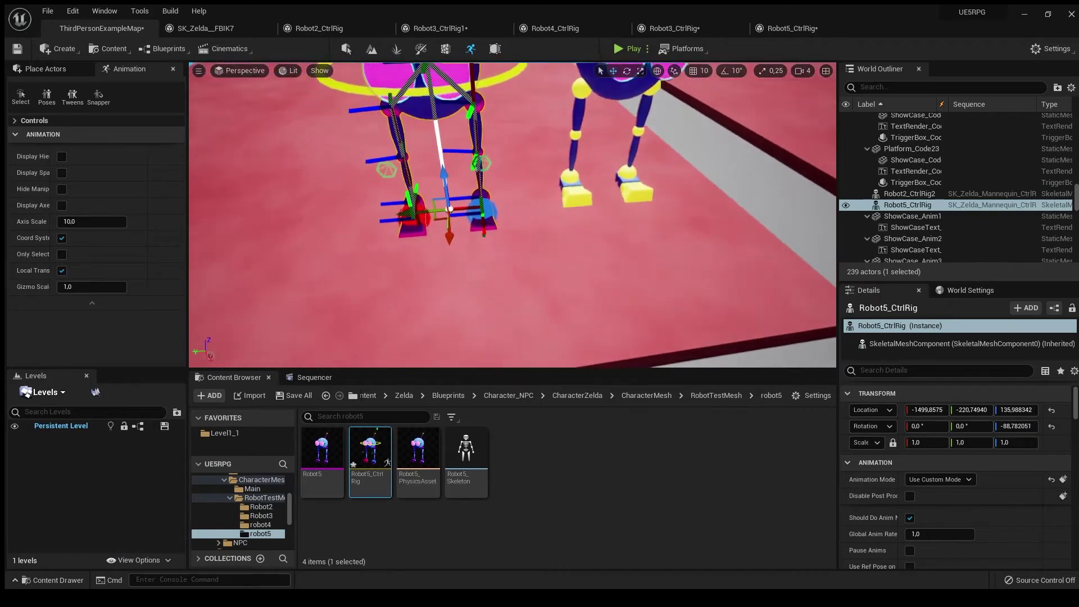
pyautogui.moveTo(505, 212); pyautogui.dragTo(439, 236, button='right')
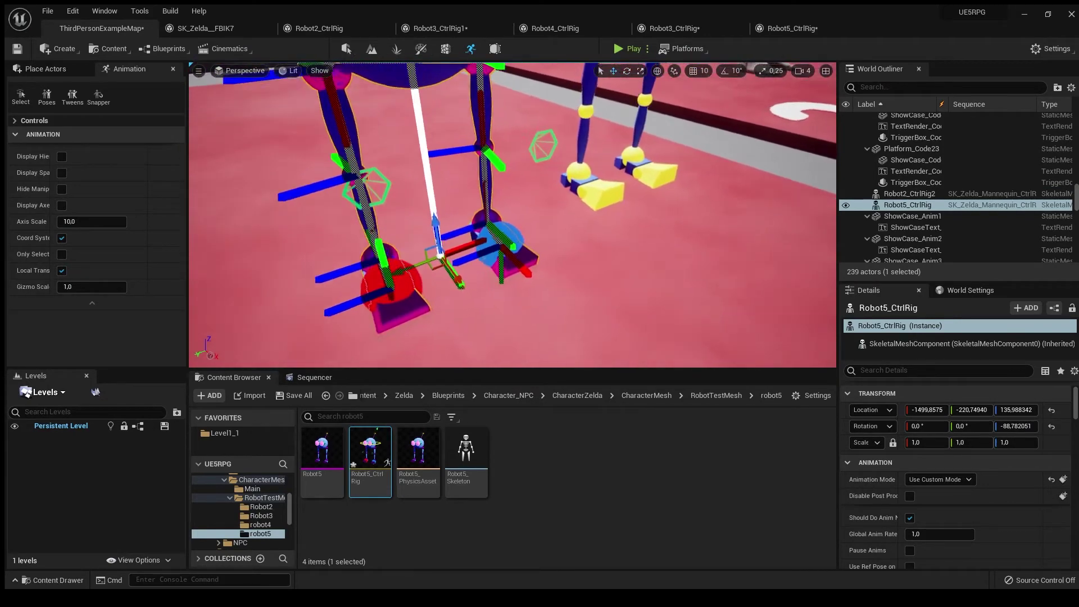
pyautogui.scroll(-3, 506, 211)
pyautogui.moveTo(506, 211); pyautogui.dragTo(455, 228, button='right')
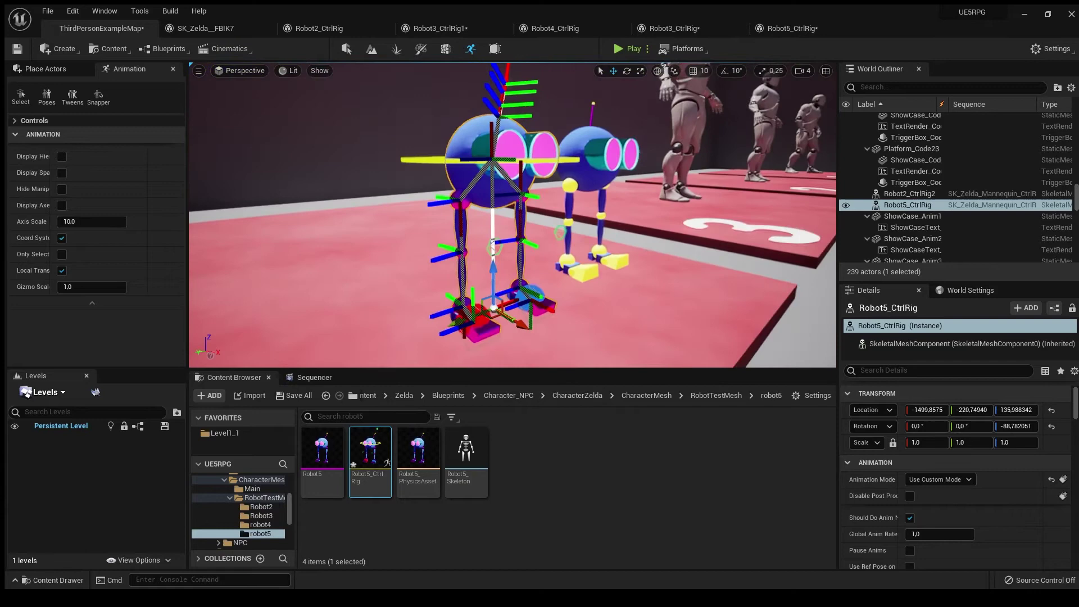
pyautogui.click(785, 28)
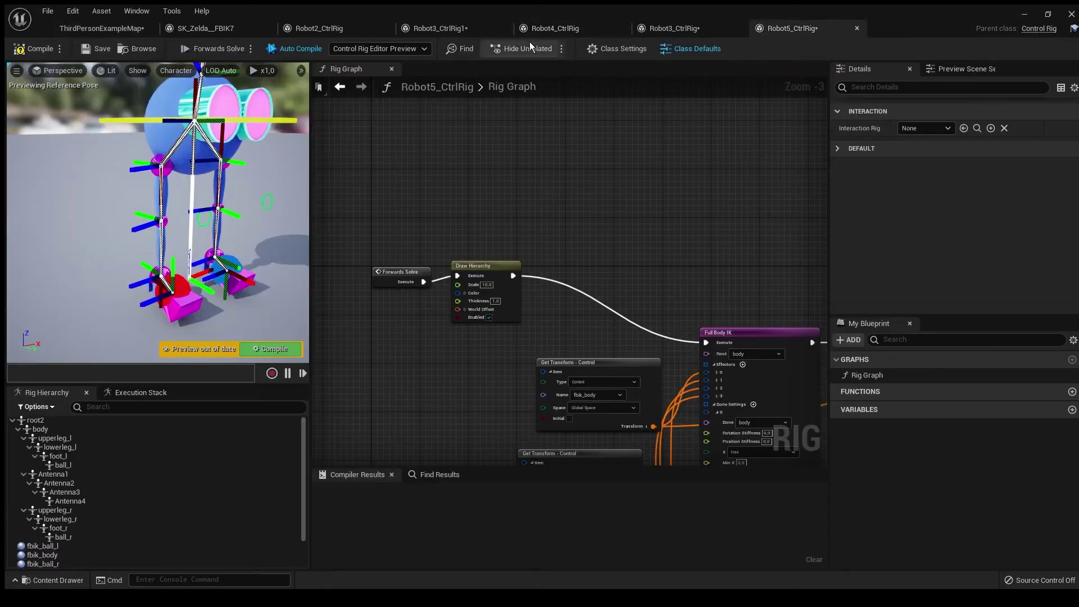
pyautogui.scroll(3, 252, 185)
pyautogui.moveTo(205, 27); pyautogui.dragTo(792, 32)
pyautogui.moveTo(186, 211)
pyautogui.mouseDown(button='right')
pyautogui.moveTo(253, 169)
pyautogui.moveTo(186, 253)
pyautogui.mouseUp(button='right')
pyautogui.scroll(3, 211, 210)
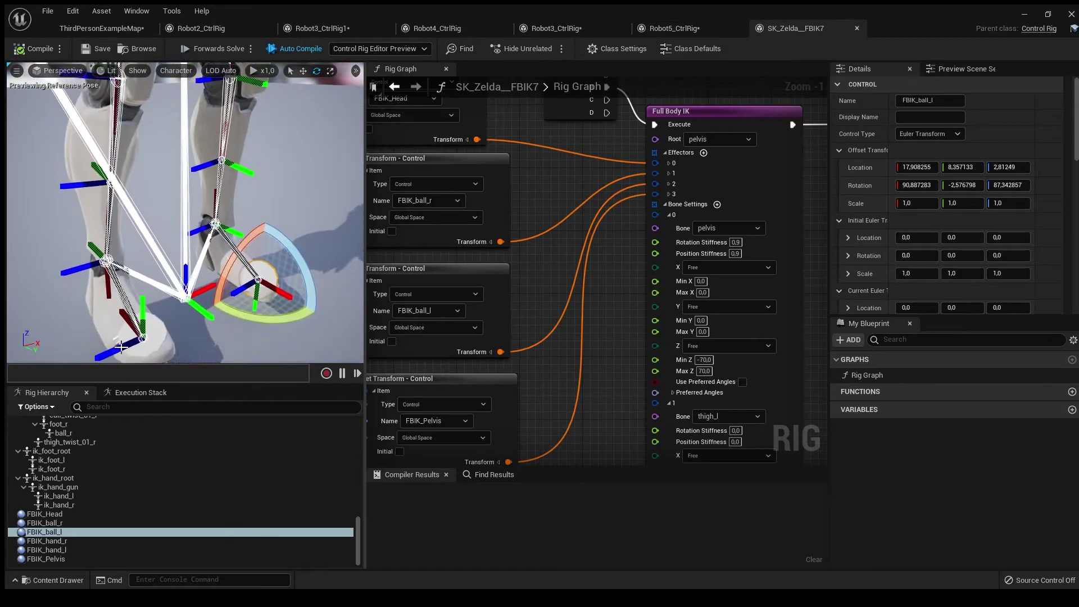
pyautogui.click(699, 27)
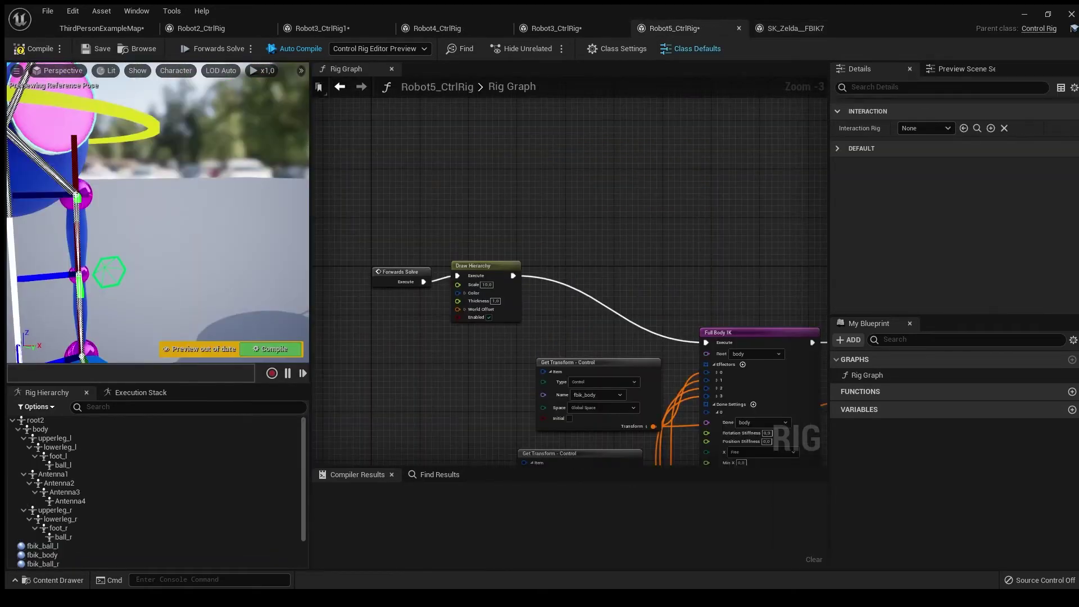
pyautogui.moveTo(169, 127); pyautogui.dragTo(181, 168, button='right')
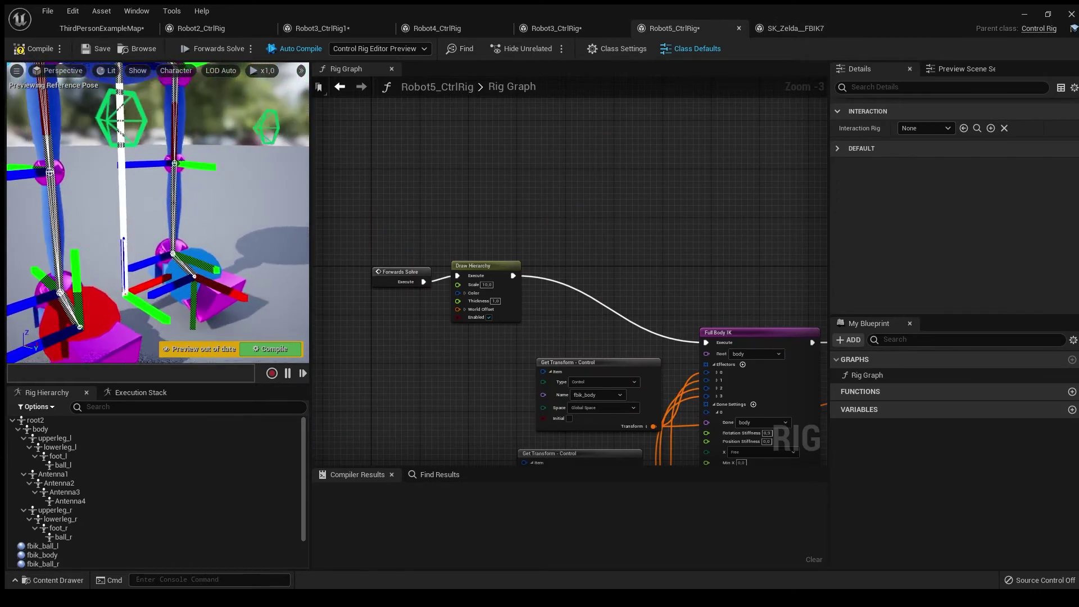
pyautogui.moveTo(240, 195); pyautogui.dragTo(194, 211, button='right')
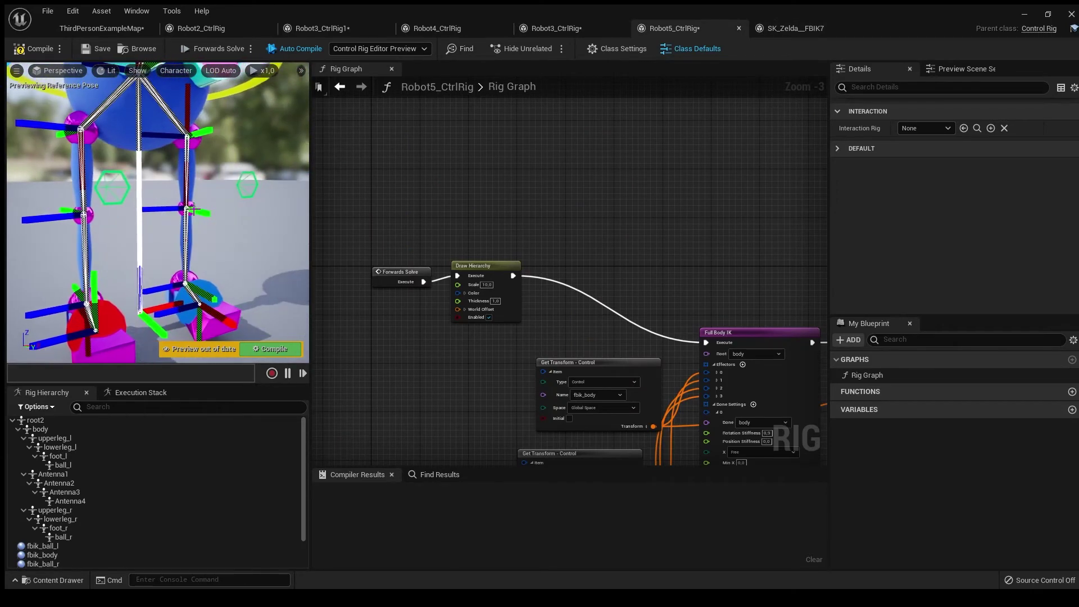
pyautogui.moveTo(201, 322); pyautogui.dragTo(203, 194, button='right')
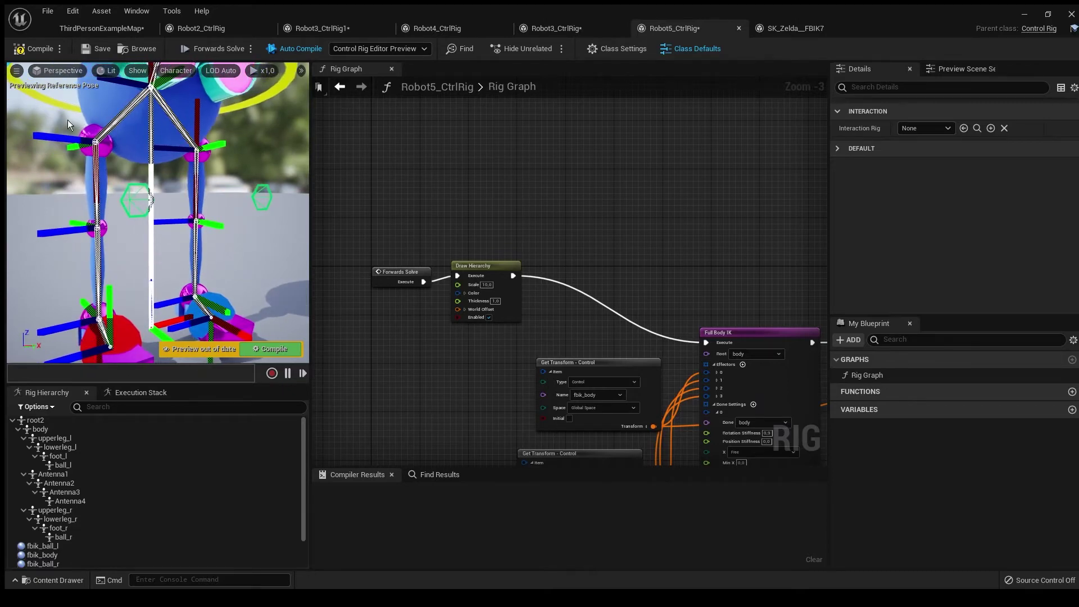
pyautogui.moveTo(119, 267)
pyautogui.mouseDown(button='right')
pyautogui.moveTo(242, 237)
pyautogui.moveTo(169, 211)
pyautogui.moveTo(127, 253)
pyautogui.mouseUp(button='right')
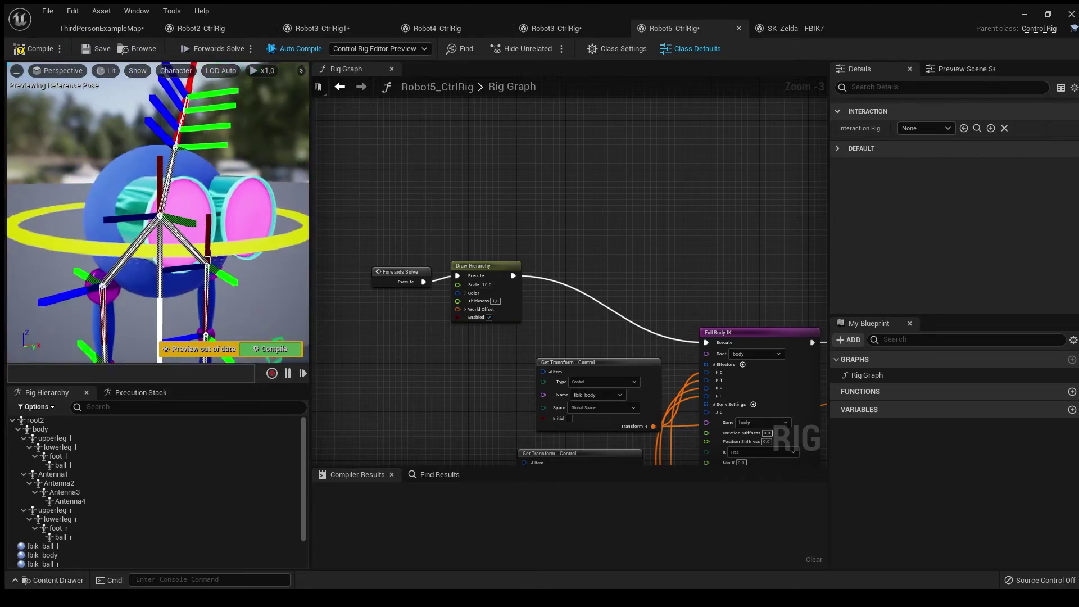
pyautogui.click(791, 28)
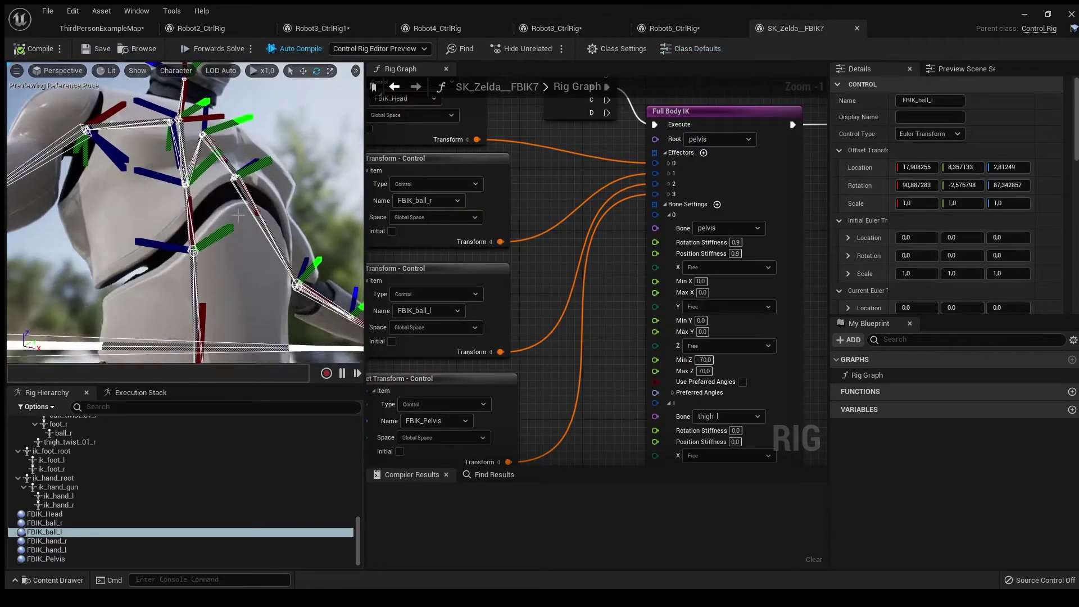
pyautogui.click(678, 30)
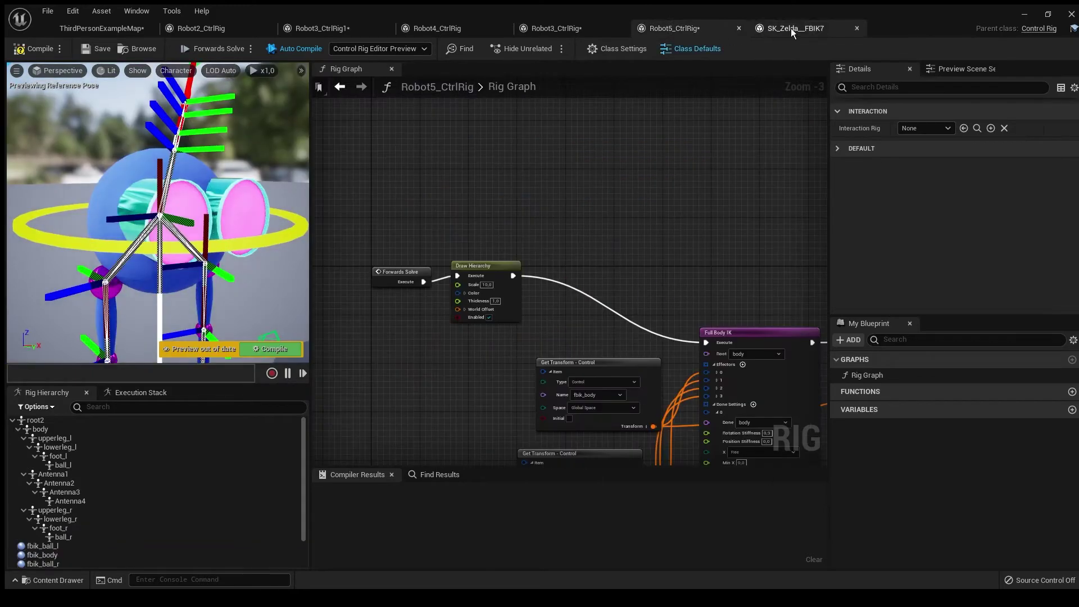
pyautogui.moveTo(723, 27); pyautogui.dragTo(805, 28)
# Connect Forwards Solve straight into Full Body IK and delete the Draw Hierarchy node.
pyautogui.moveTo(422, 286); pyautogui.dragTo(394, 174, button='right')
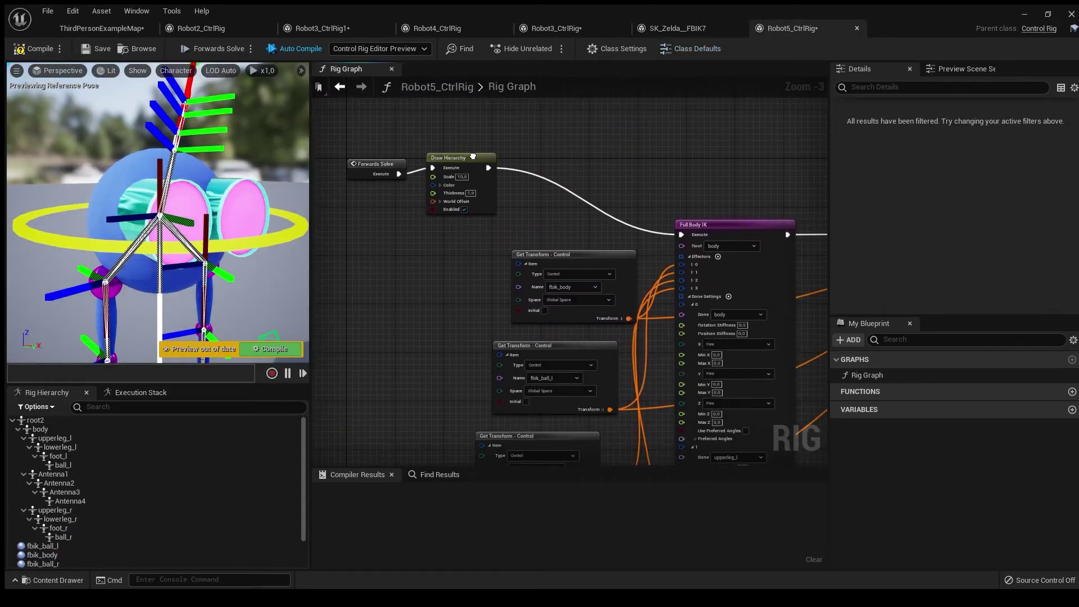
pyautogui.moveTo(396, 172); pyautogui.dragTo(681, 233)
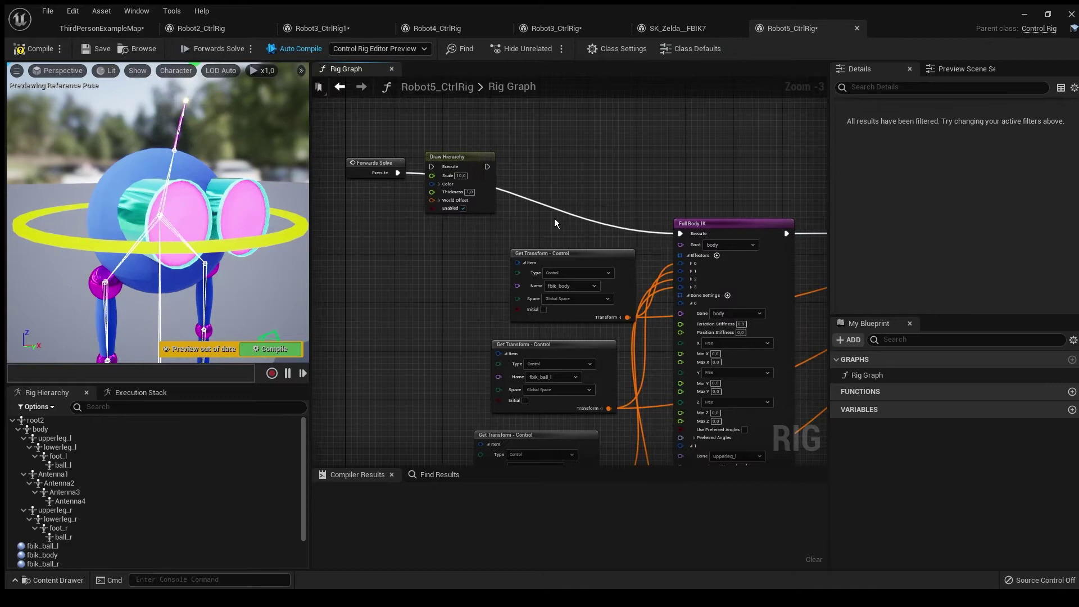
pyautogui.click(372, 162)
pyautogui.press('Delete')
pyautogui.scroll(3, 442, 169)
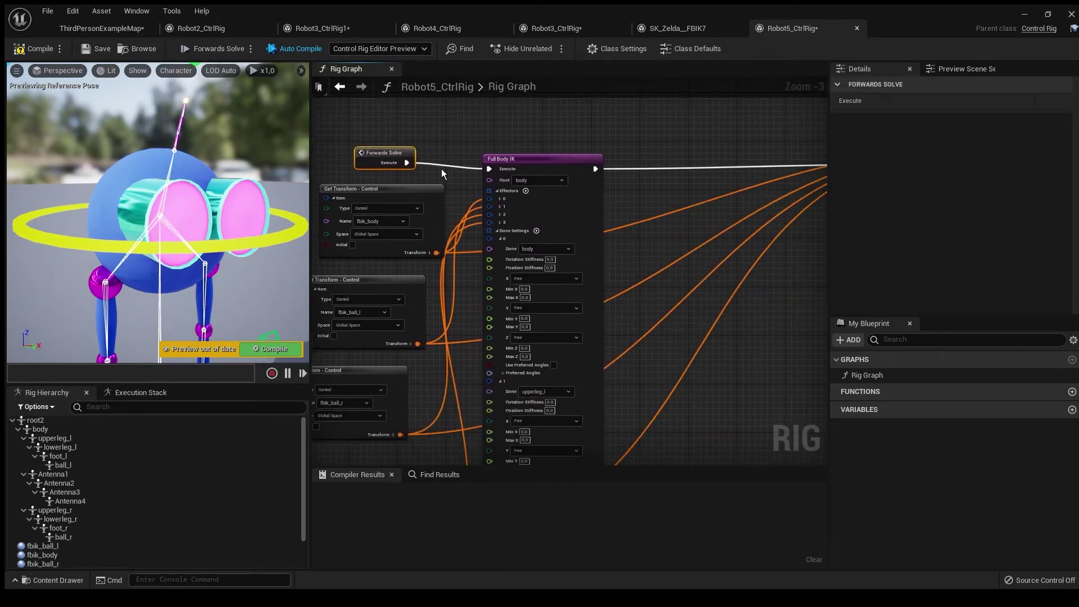
pyautogui.moveTo(468, 202); pyautogui.dragTo(550, 146, button='right')
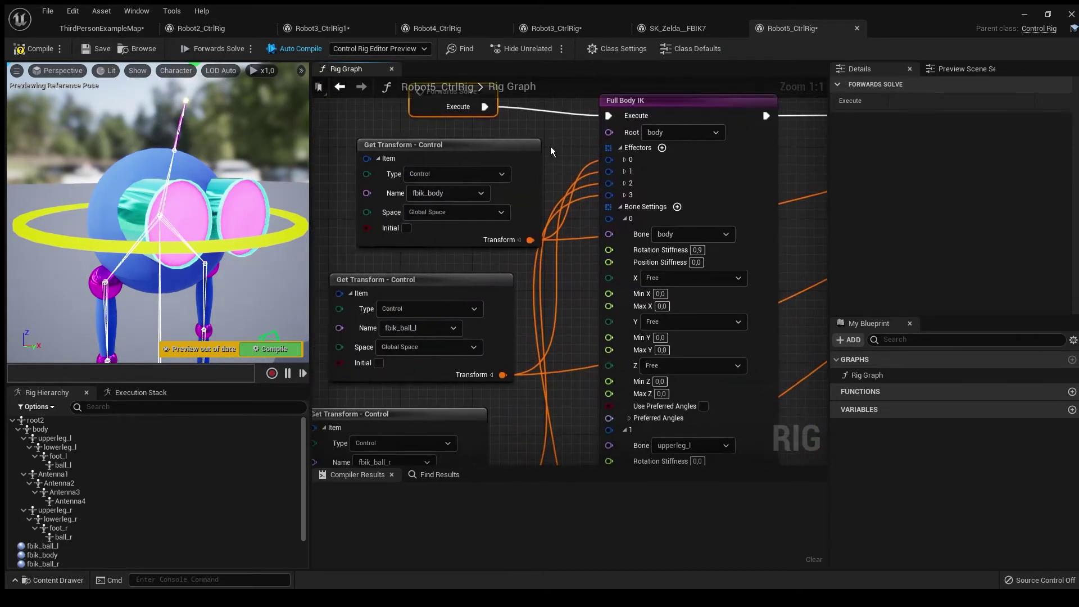
pyautogui.scroll(-3, 211, 211)
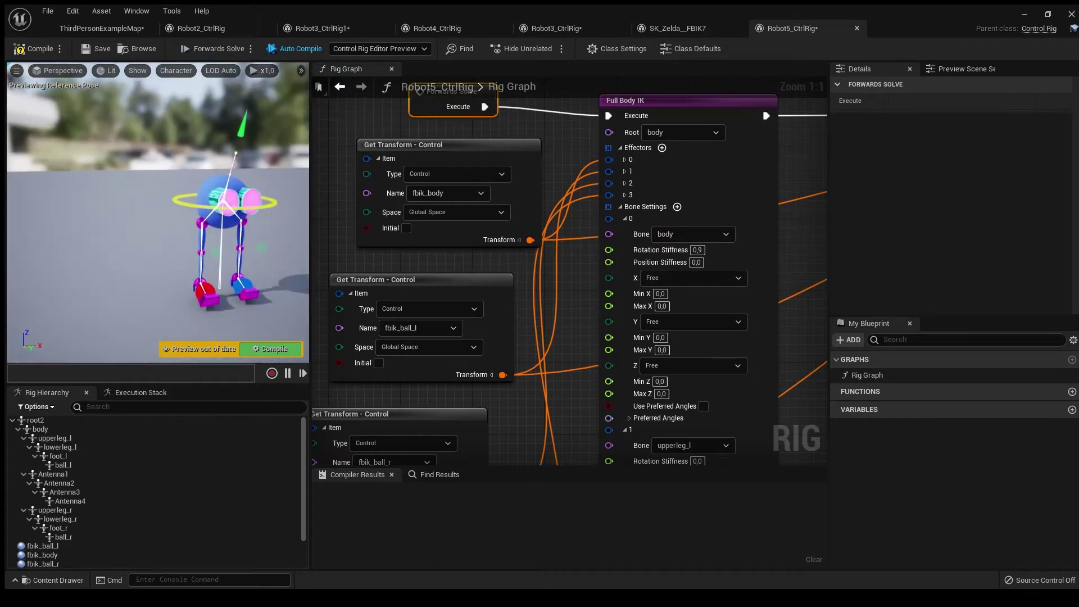
# Expand effectors 0–3 to show the body, ball_l, ball_r and Antenna4 goals.
pyautogui.moveTo(211, 212); pyautogui.dragTo(168, 253, button='right')
pyautogui.scroll(4, 169, 254)
pyautogui.moveTo(99, 268); pyautogui.dragTo(161, 152, button='right')
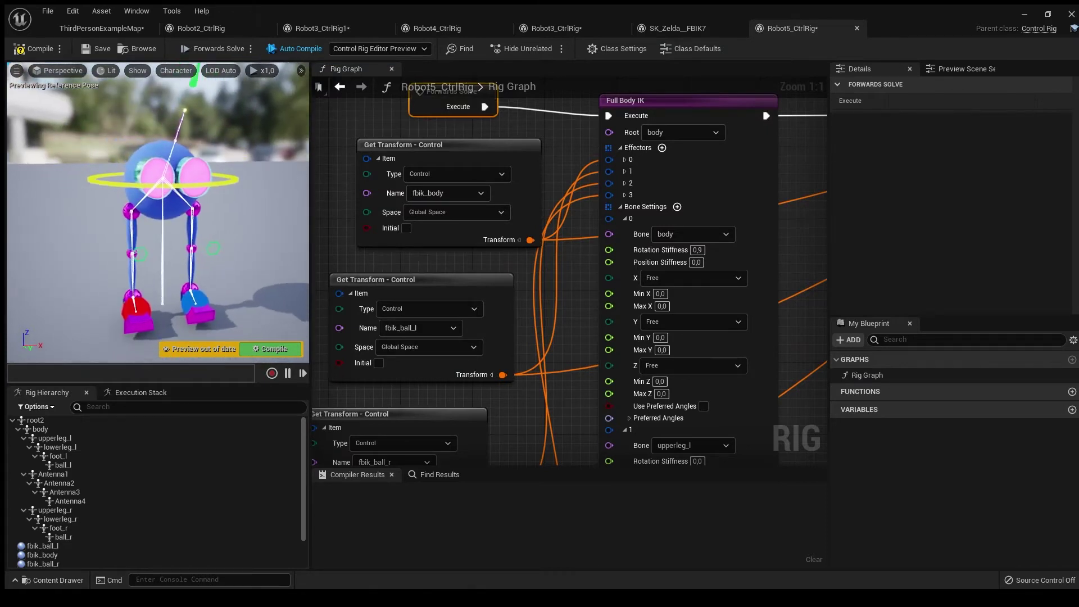
pyautogui.moveTo(529, 360); pyautogui.dragTo(575, 223, button='right')
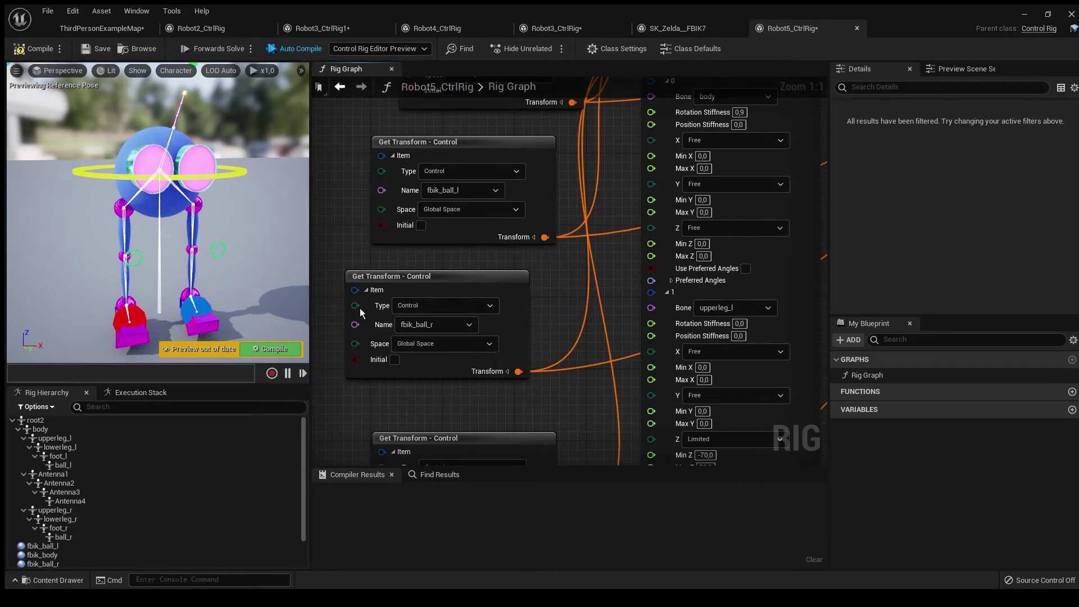
pyautogui.moveTo(490, 345); pyautogui.dragTo(396, 376, button='right')
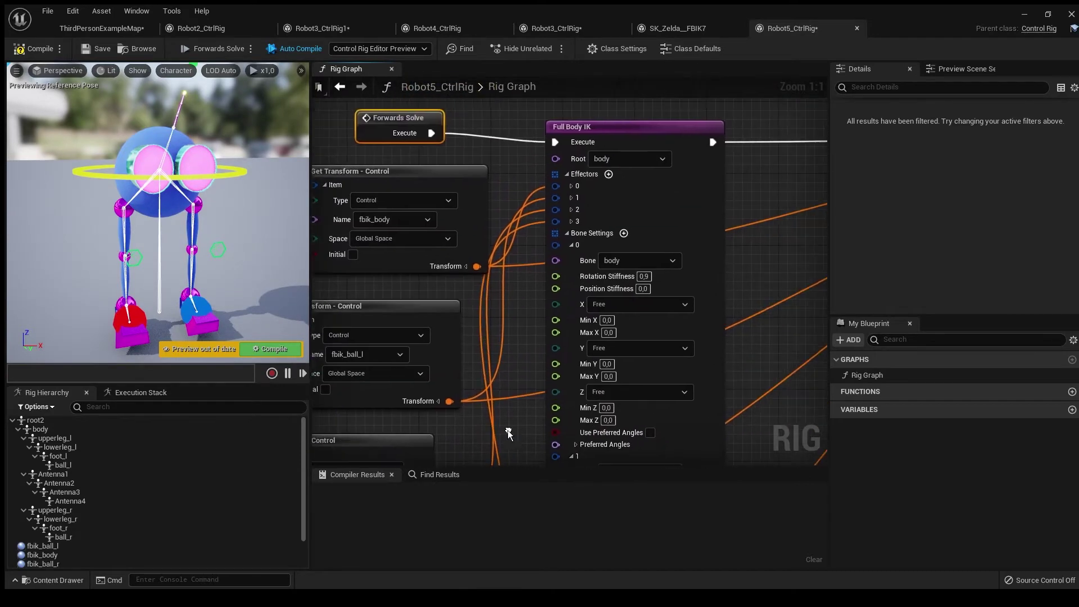
pyautogui.click(573, 186)
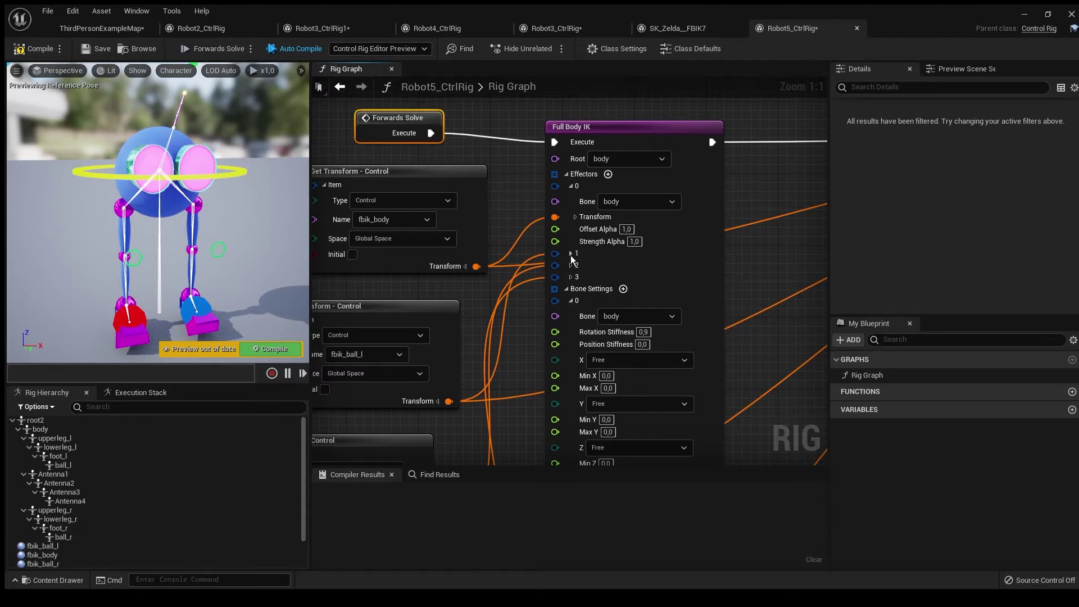
pyautogui.click(572, 253)
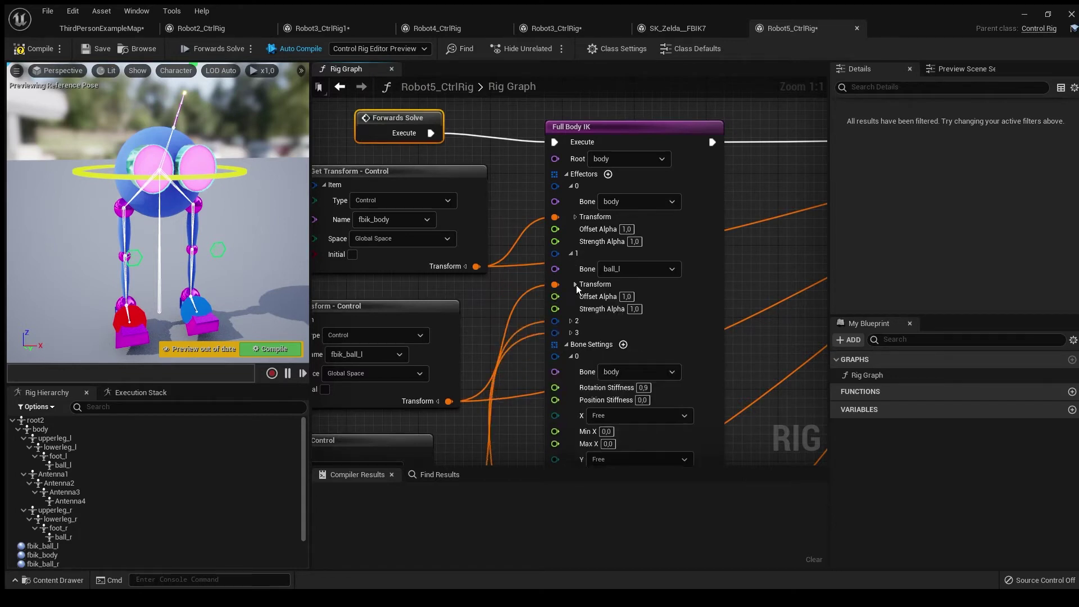
pyautogui.click(572, 320)
pyautogui.click(574, 388)
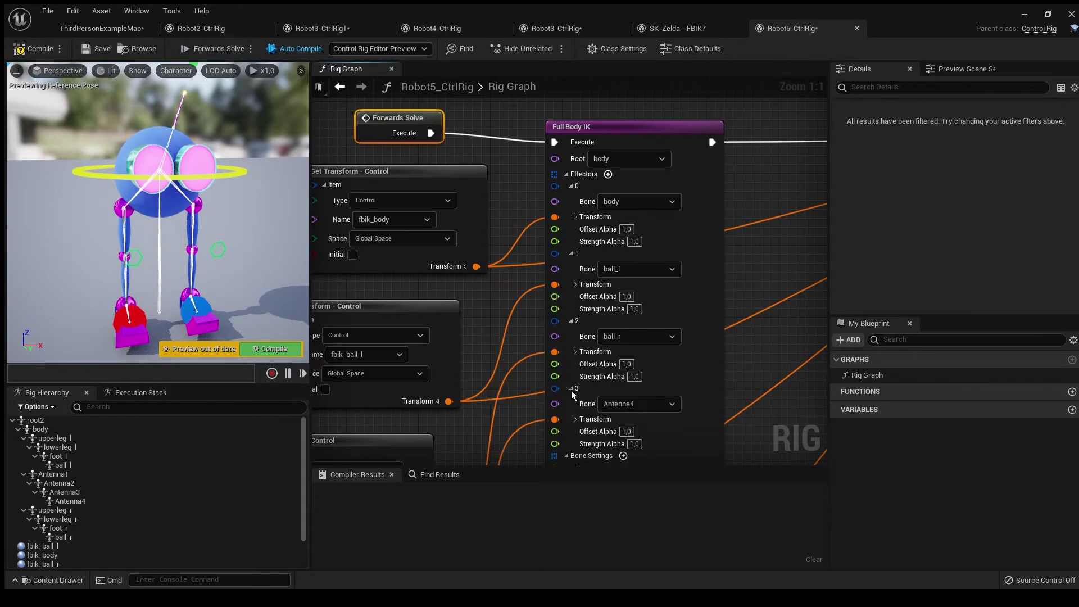
pyautogui.moveTo(764, 278); pyautogui.dragTo(693, 299, button='right')
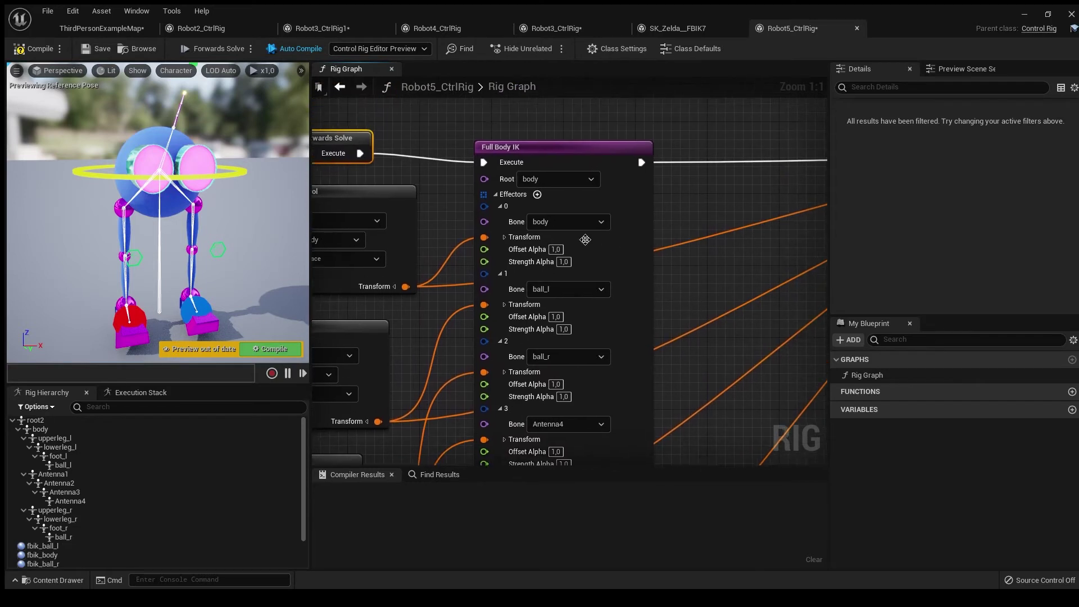
pyautogui.moveTo(648, 258); pyautogui.dragTo(771, 204, button='right')
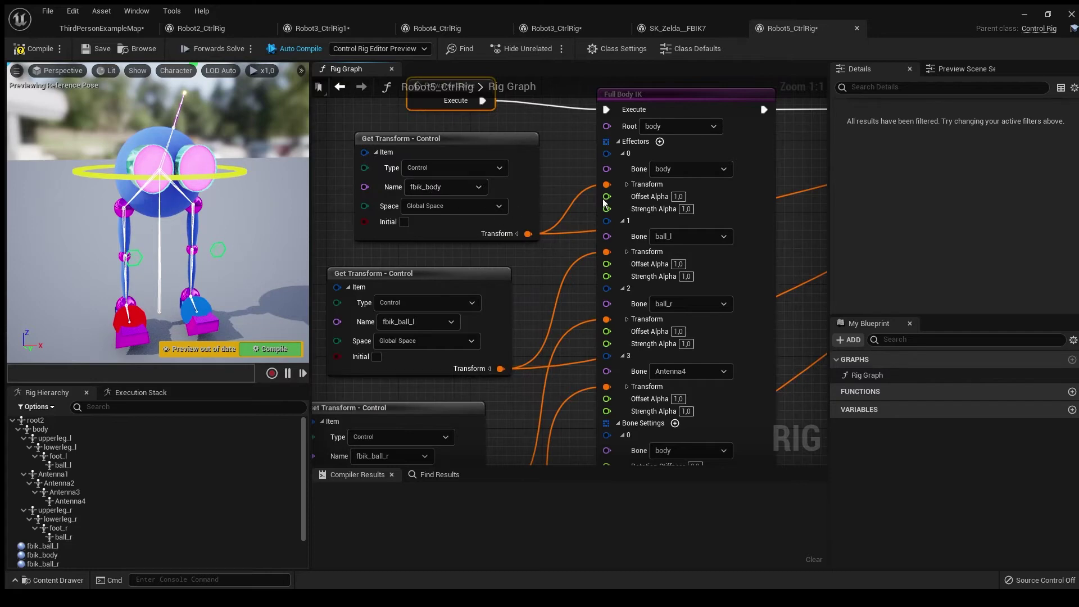
pyautogui.moveTo(662, 268)
pyautogui.mouseDown(button='right')
pyautogui.moveTo(674, 194)
pyautogui.moveTo(635, 221)
pyautogui.moveTo(596, 408)
pyautogui.mouseUp(button='right')
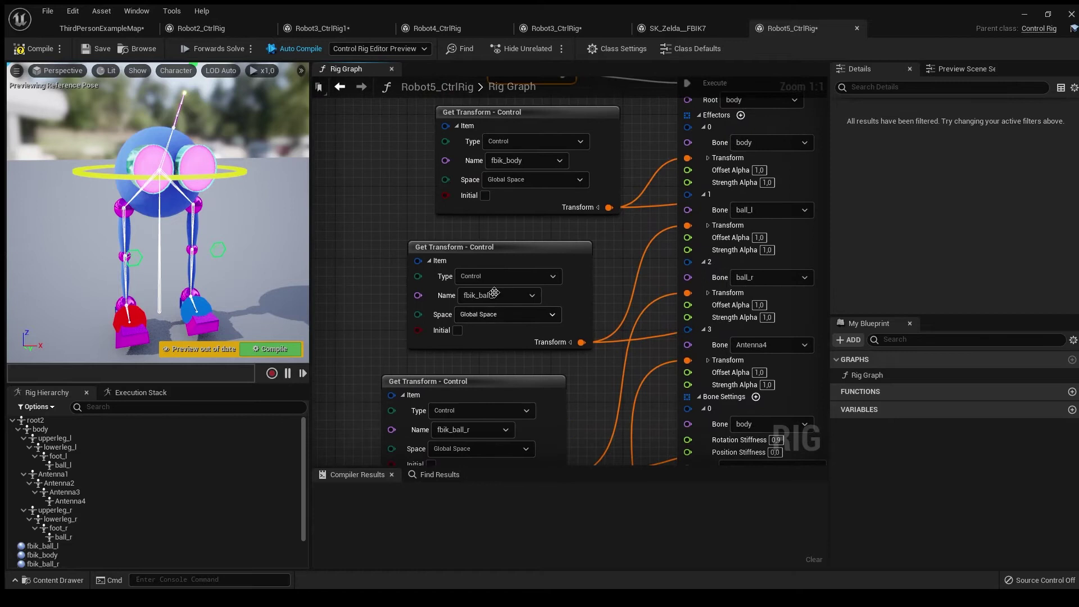
pyautogui.click(500, 198)
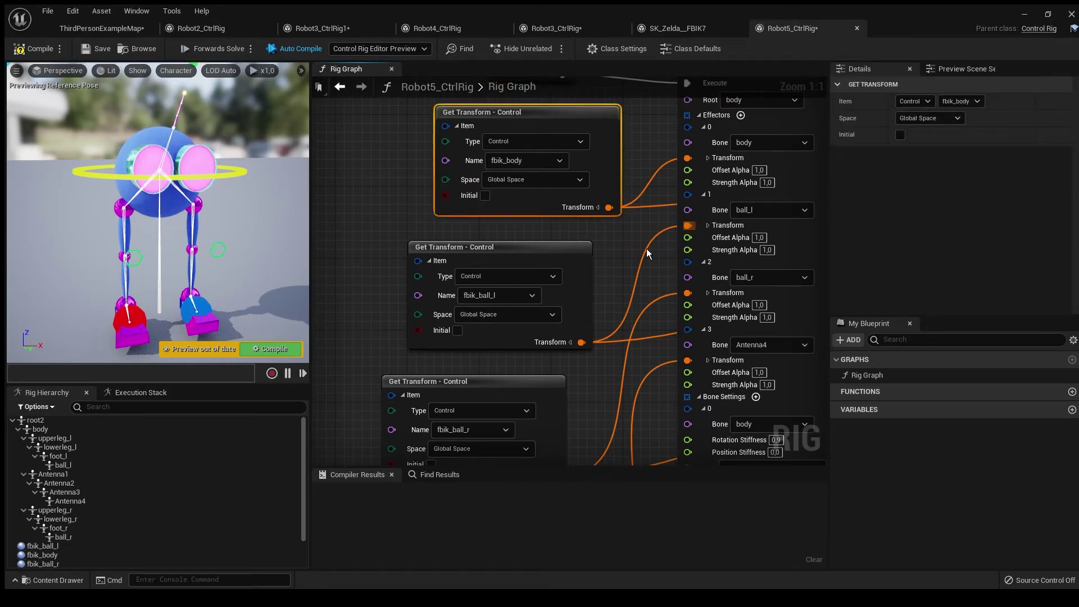
pyautogui.click(42, 555)
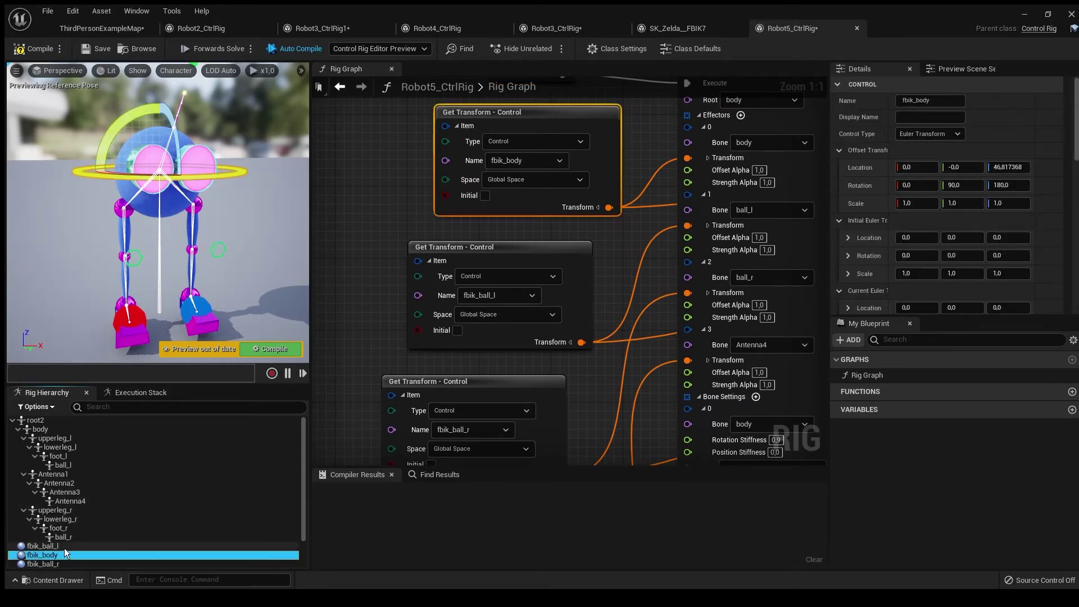
pyautogui.click(64, 546)
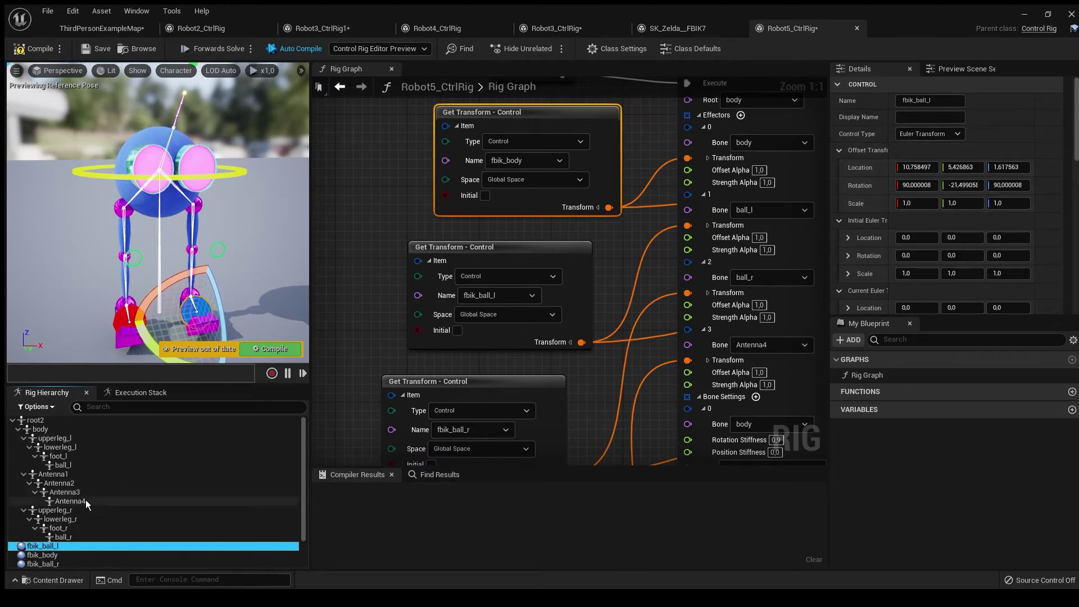
pyautogui.click(63, 465)
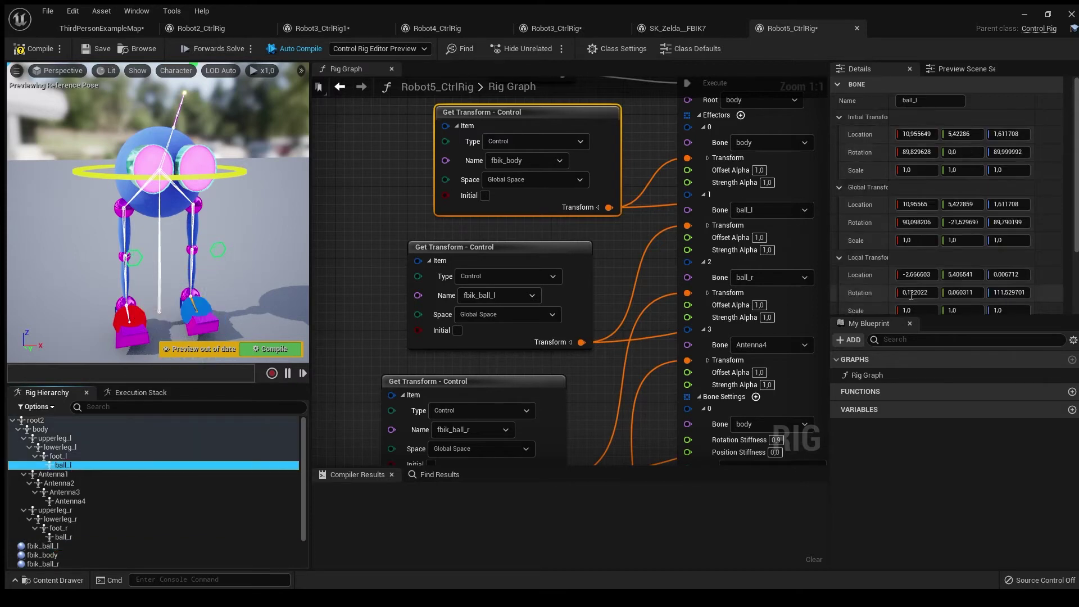
pyautogui.click(377, 232)
pyautogui.moveTo(377, 232); pyautogui.dragTo(389, 217, button='right')
pyautogui.click(45, 546)
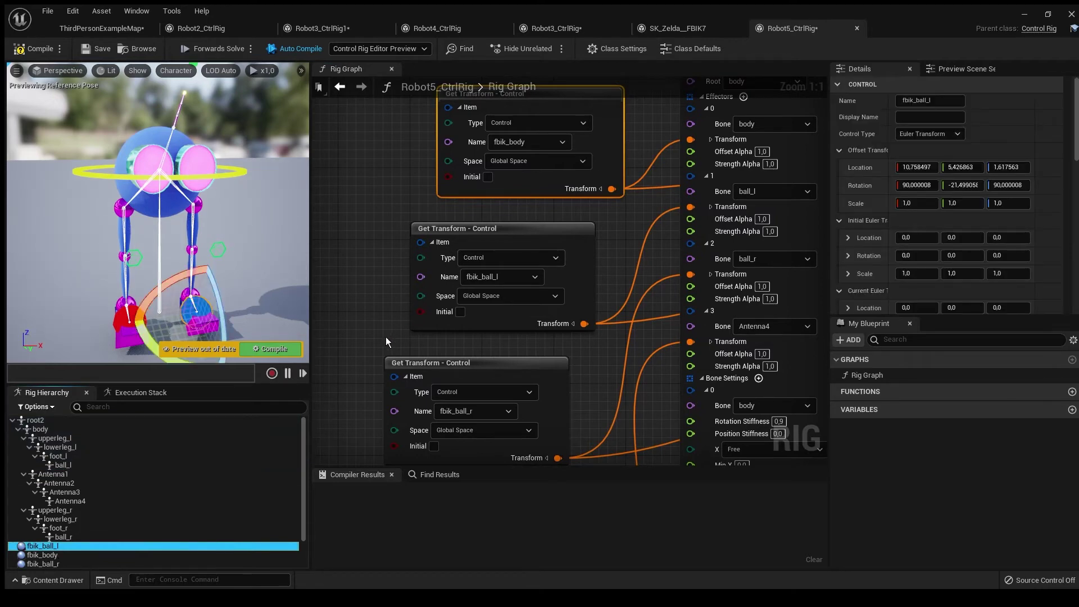
pyautogui.moveTo(385, 337); pyautogui.dragTo(415, 249, button='right')
# Check the effector goals, then pull fbik_ball_r up in the preview to stretch the leg.
pyautogui.moveTo(496, 150); pyautogui.dragTo(502, 186, button='right')
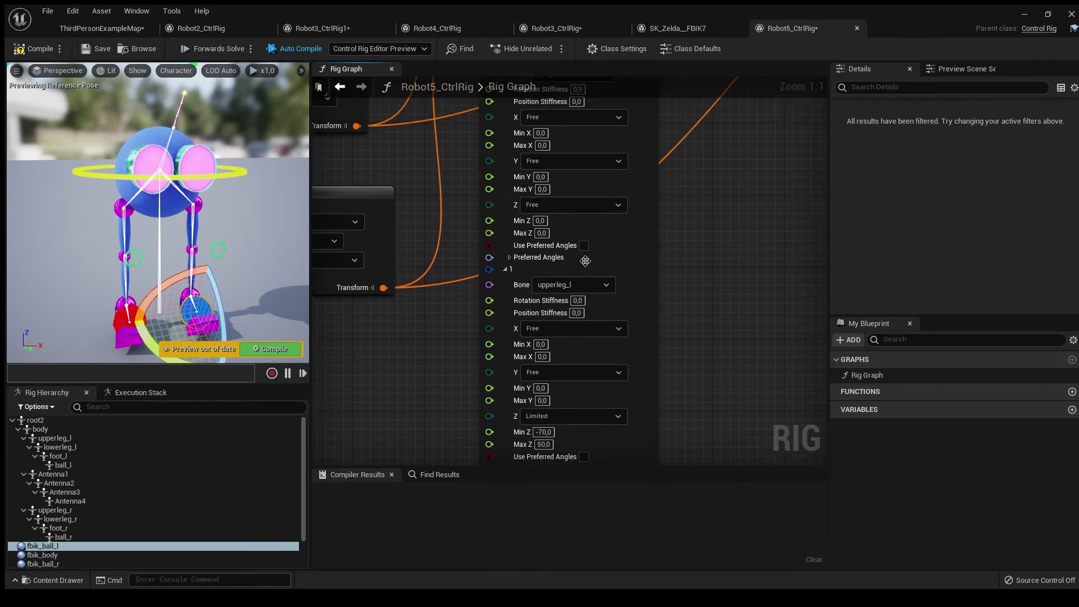
pyautogui.scroll(-4, 647, 202)
pyautogui.scroll(-2, 625, 198)
pyautogui.scroll(6, 621, 200)
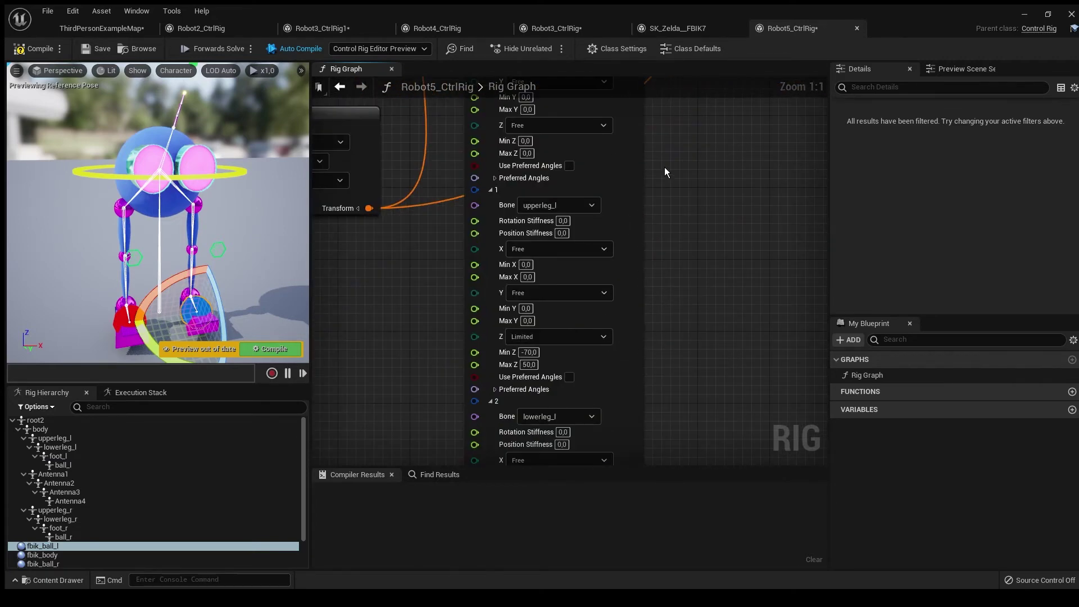
pyautogui.moveTo(665, 167); pyautogui.dragTo(507, 311, button='right')
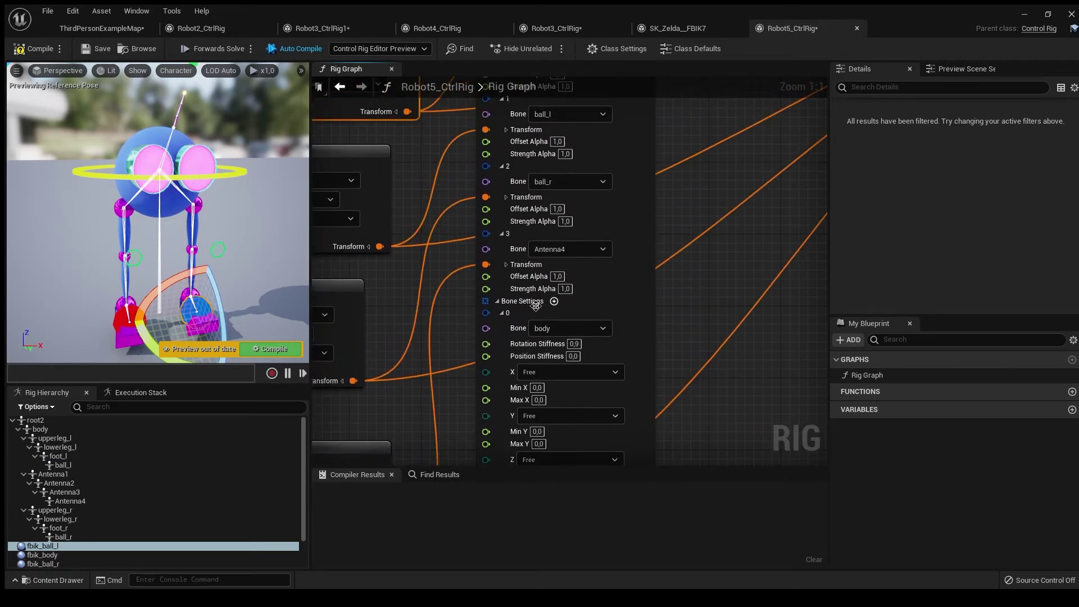
pyautogui.moveTo(161, 210); pyautogui.dragTo(211, 169, button='right')
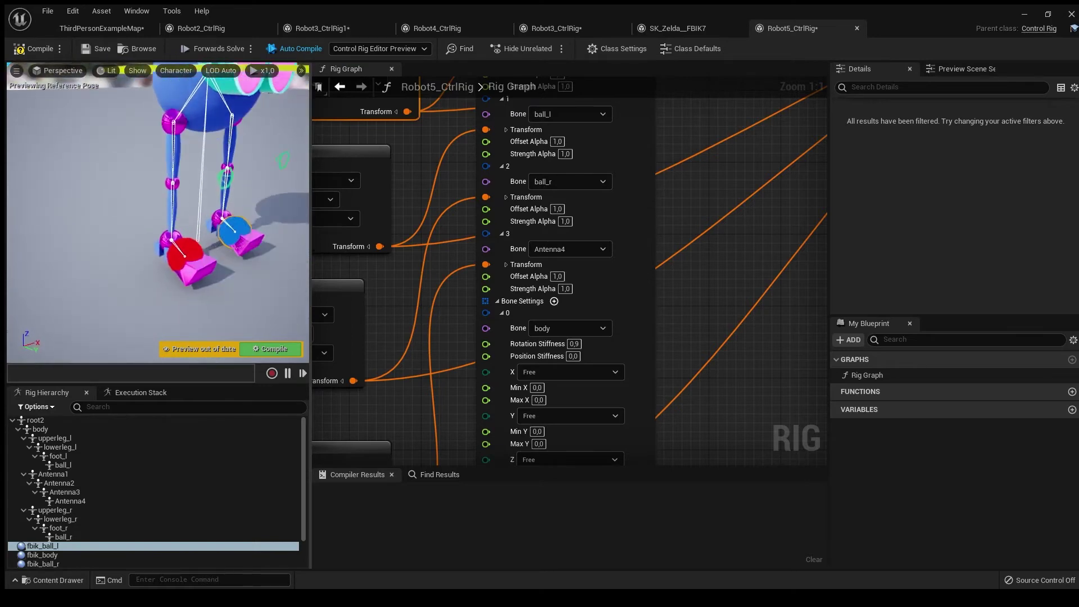
pyautogui.moveTo(161, 212); pyautogui.dragTo(252, 261, button='right')
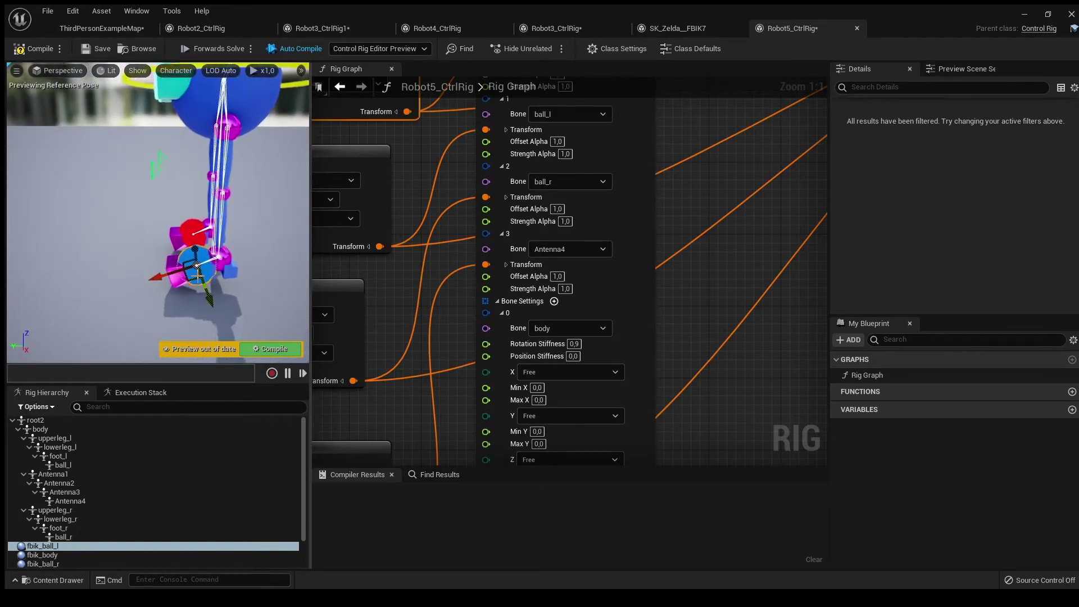
pyautogui.moveTo(195, 270)
pyautogui.mouseDown()
pyautogui.moveTo(238, 271)
pyautogui.moveTo(262, 196)
pyautogui.moveTo(198, 253)
pyautogui.mouseUp()
pyautogui.scroll(-2, 199, 253)
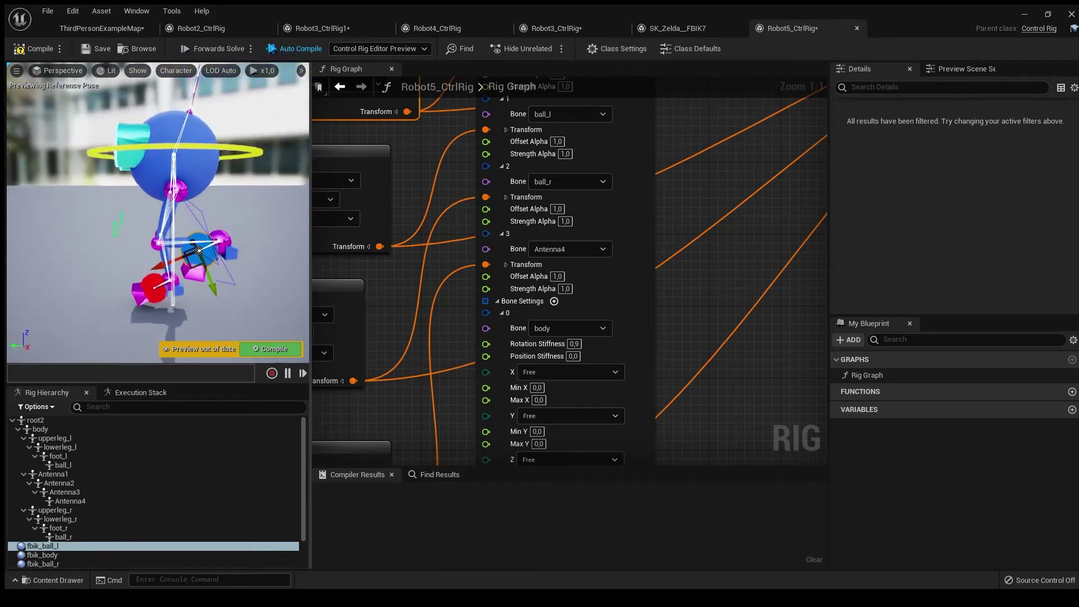
pyautogui.scroll(-2, 199, 253)
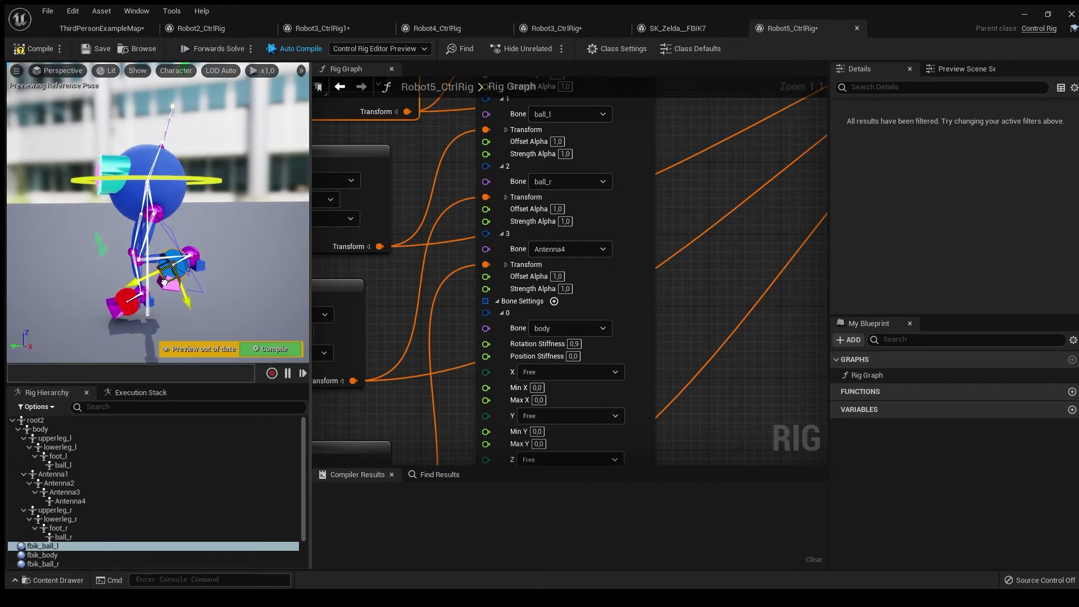
pyautogui.moveTo(163, 281)
pyautogui.mouseDown()
pyautogui.moveTo(63, 259)
pyautogui.moveTo(152, 322)
pyautogui.moveTo(93, 313)
pyautogui.mouseUp()
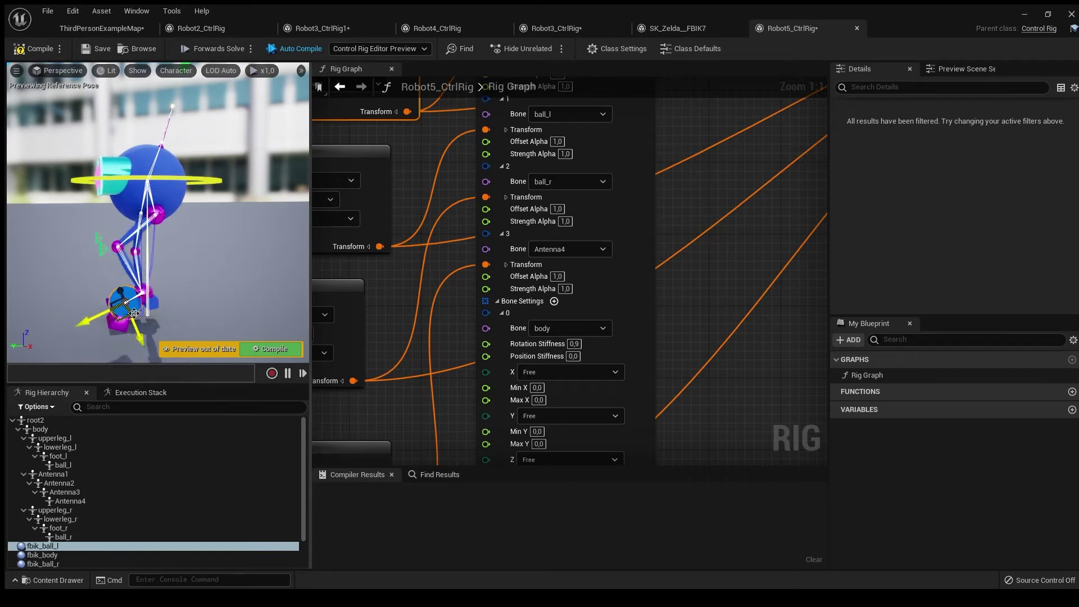
pyautogui.moveTo(151, 211); pyautogui.dragTo(211, 169, button='right')
pyautogui.moveTo(207, 279); pyautogui.dragTo(168, 253, button='right')
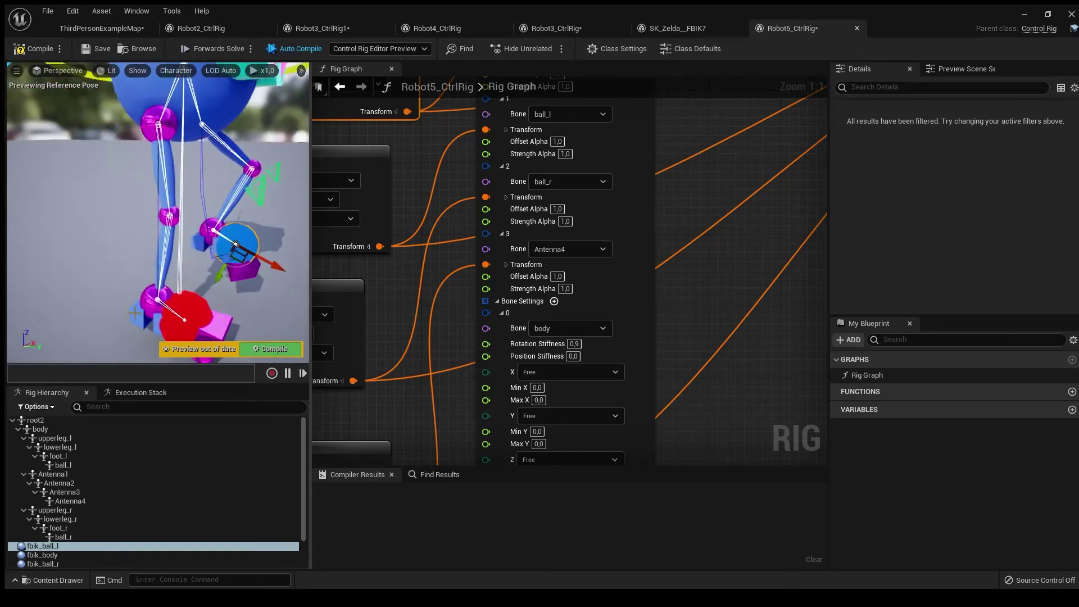
pyautogui.click(145, 297)
pyautogui.moveTo(144, 297)
pyautogui.mouseDown()
pyautogui.moveTo(11, 152)
pyautogui.moveTo(123, 254)
pyautogui.moveTo(166, 259)
pyautogui.mouseUp()
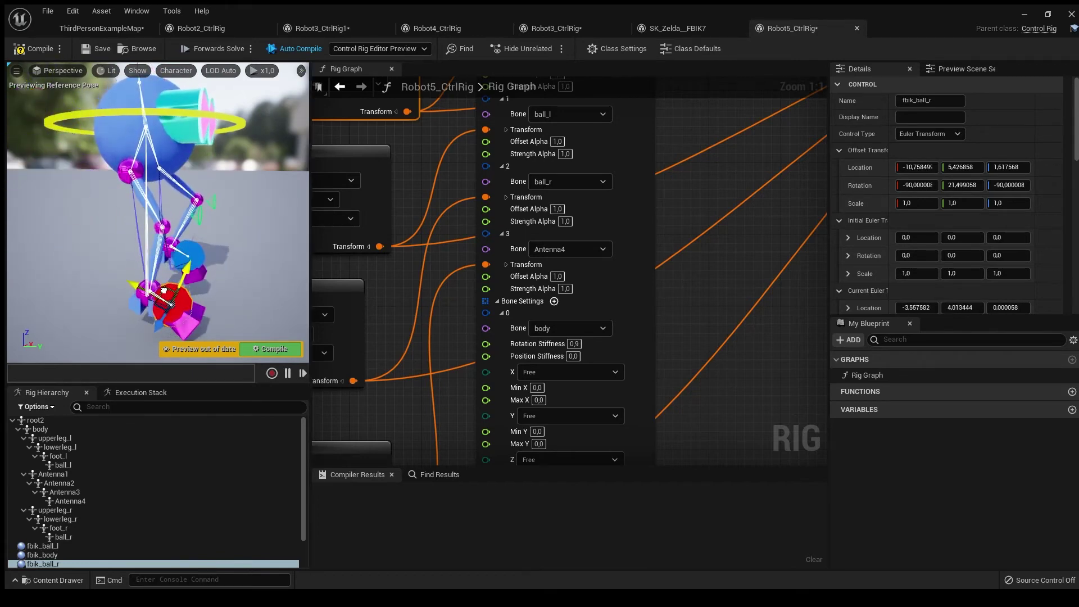
pyautogui.scroll(-4, 554, 231)
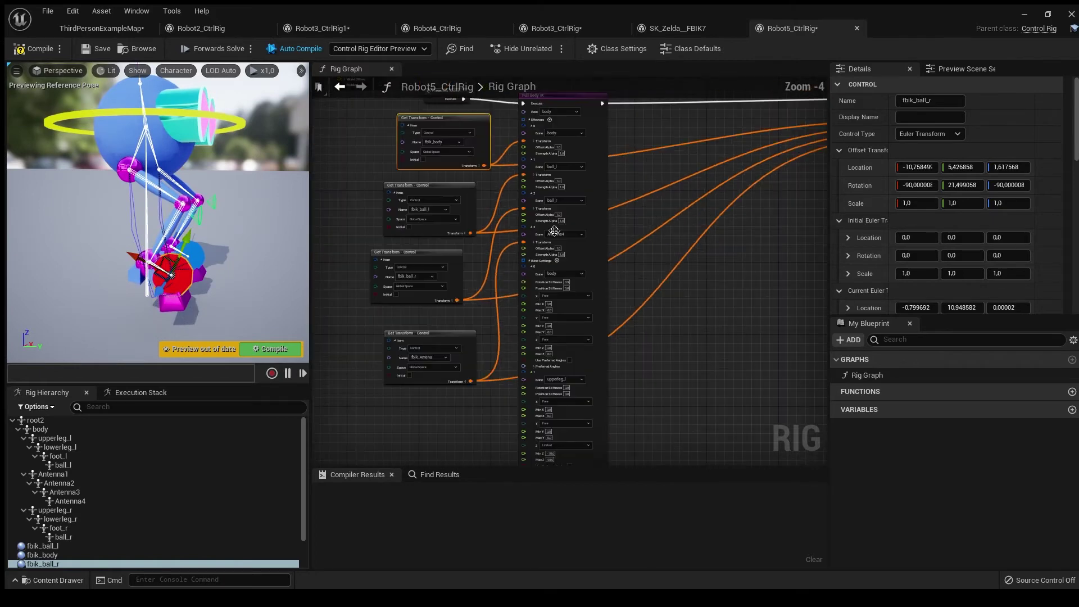
# Place the second Full Body IK node beside the first and compare upperleg and lowerleg limits.
pyautogui.moveTo(666, 221)
pyautogui.mouseDown(button='right')
pyautogui.moveTo(404, 214)
pyautogui.moveTo(691, 192)
pyautogui.mouseUp(button='right')
pyautogui.click(705, 164)
pyautogui.moveTo(704, 170); pyautogui.dragTo(495, 166)
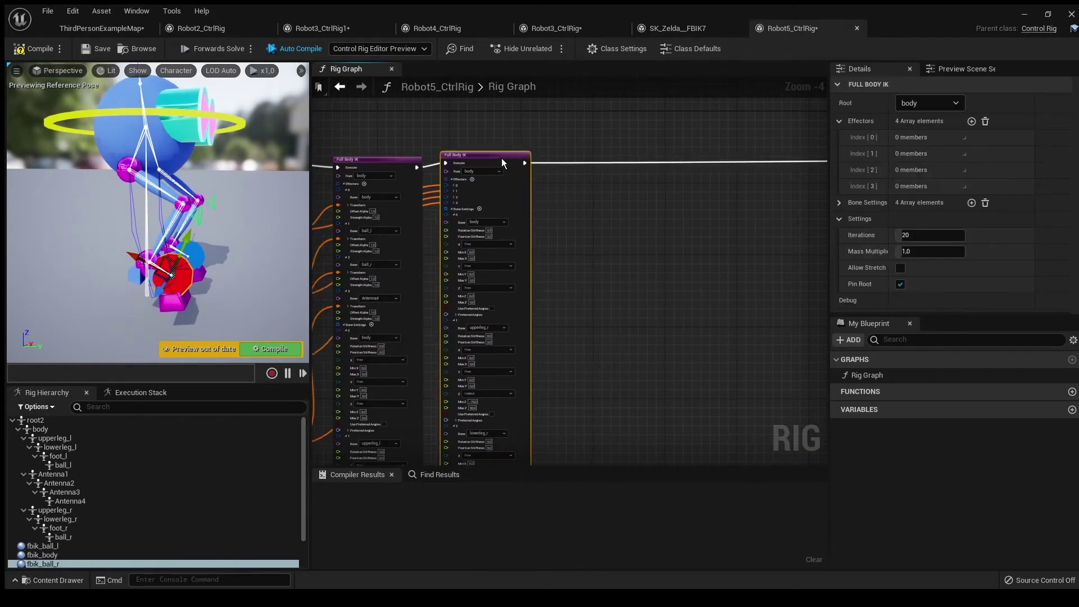
pyautogui.scroll(3, 495, 166)
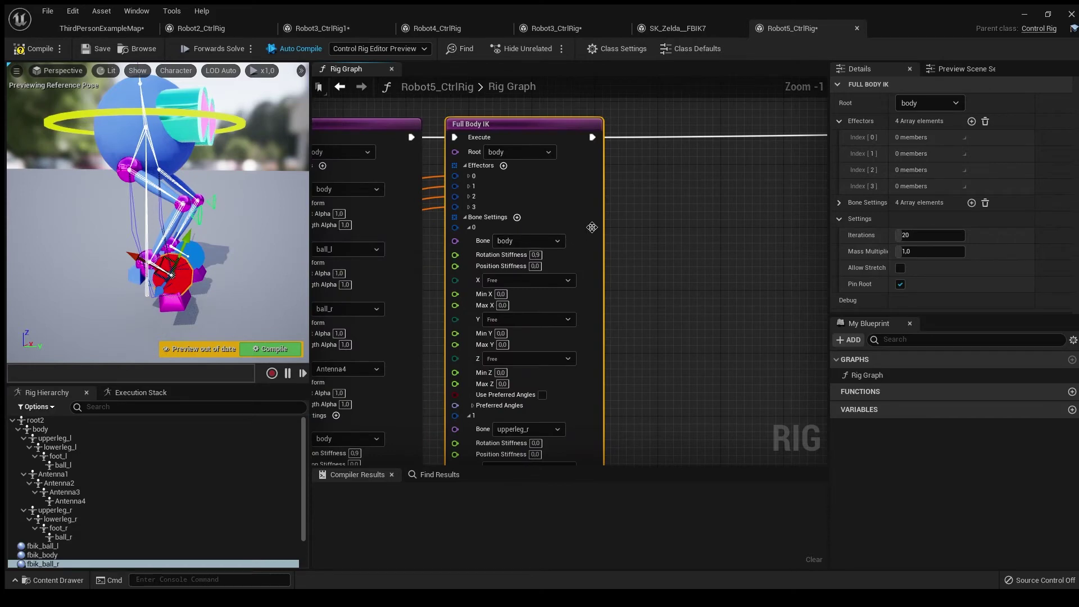
pyautogui.moveTo(504, 336); pyautogui.dragTo(727, 314, button='right')
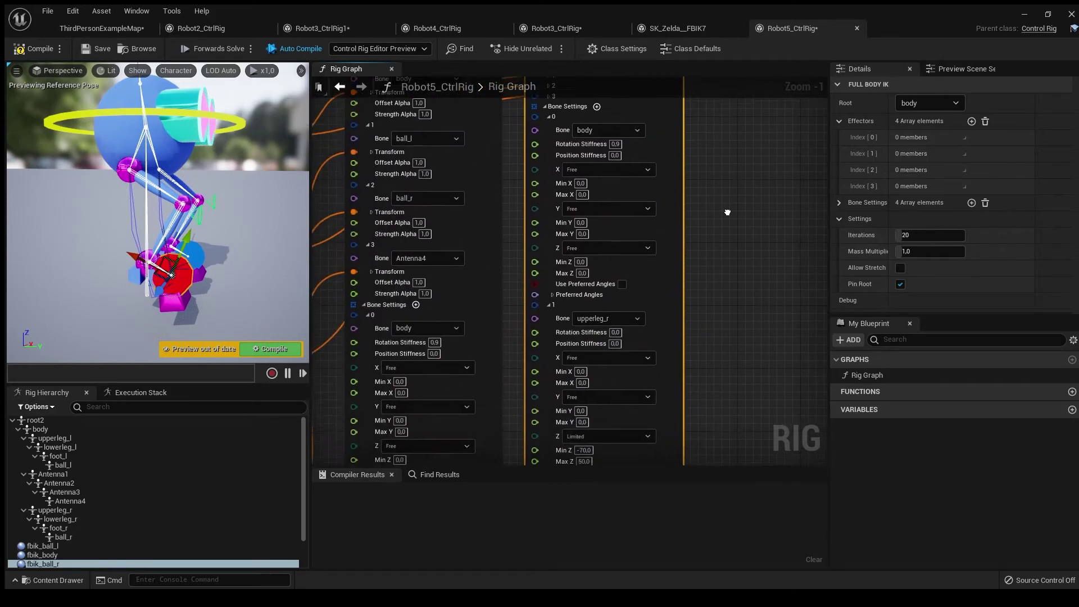
pyautogui.moveTo(529, 379); pyautogui.dragTo(548, 169, button='right')
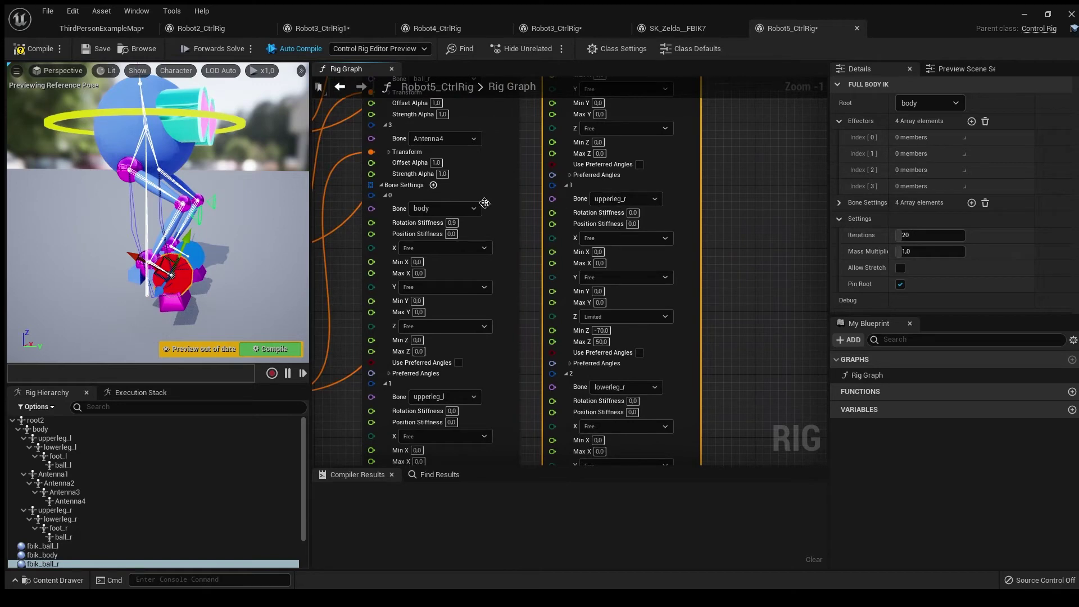
pyautogui.moveTo(632, 378); pyautogui.dragTo(667, 232, button='right')
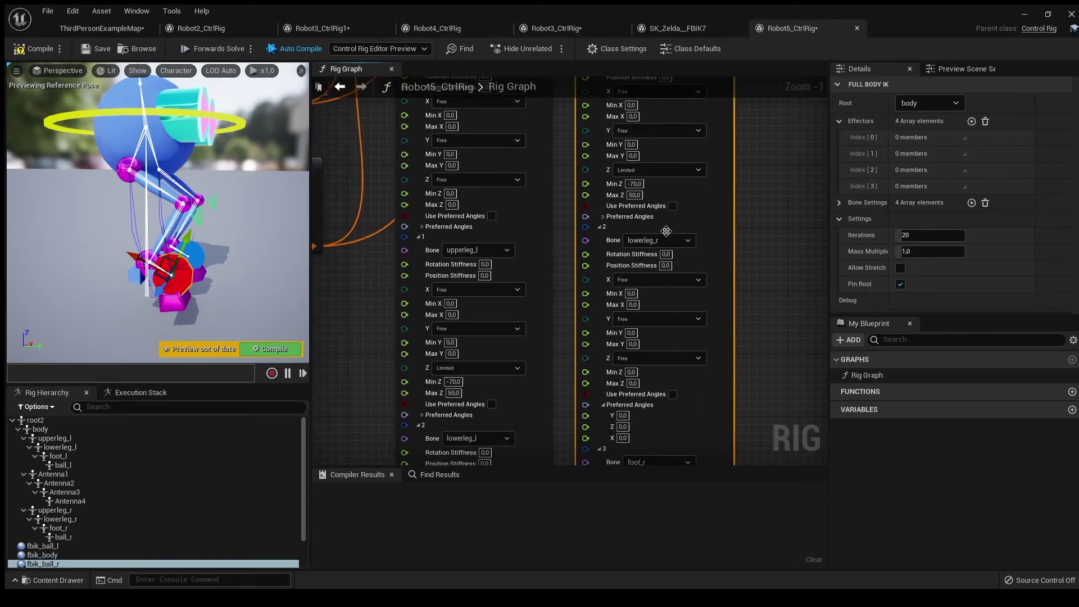
pyautogui.scroll(-3, 708, 319)
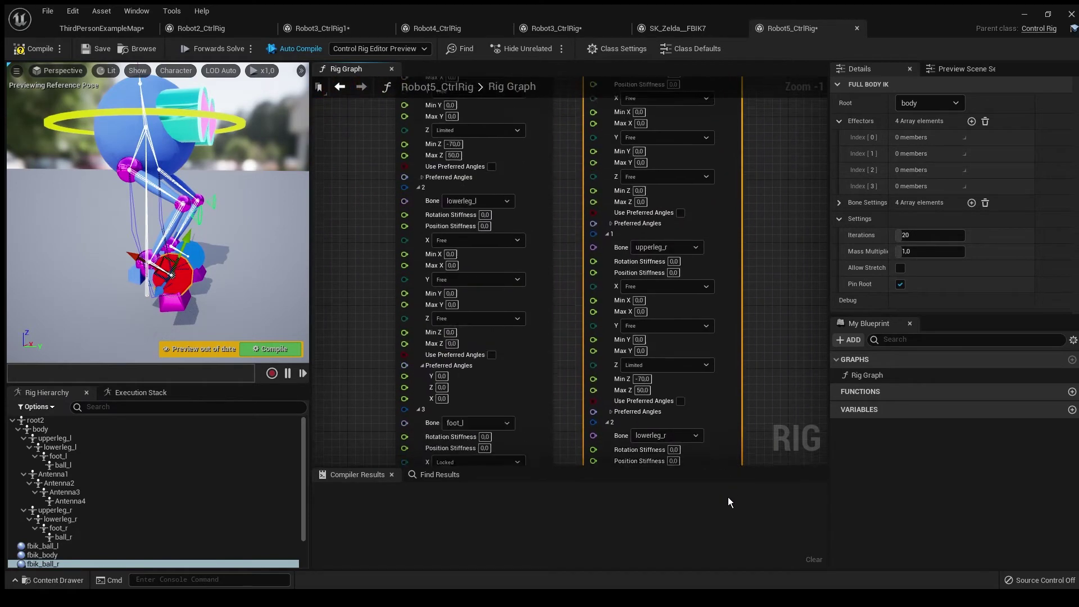
pyautogui.scroll(-5, 736, 253)
pyautogui.moveTo(736, 237); pyautogui.dragTo(675, 245, button='right')
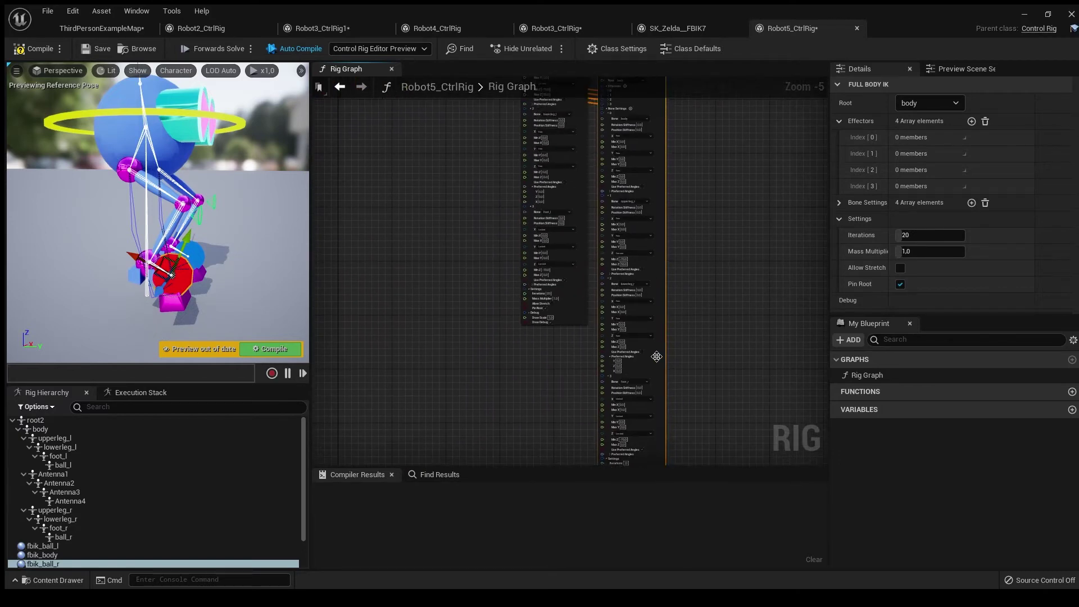
pyautogui.scroll(-3, 646, 222)
pyautogui.scroll(3, 697, 123)
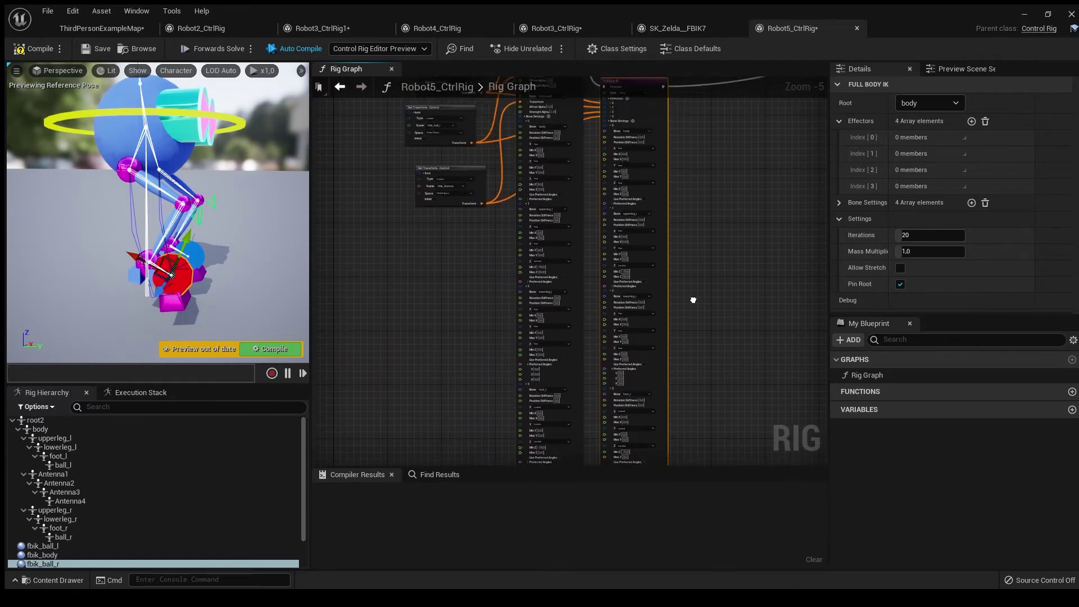
pyautogui.moveTo(697, 253); pyautogui.dragTo(697, 384, button='right')
pyautogui.scroll(3, 640, 337)
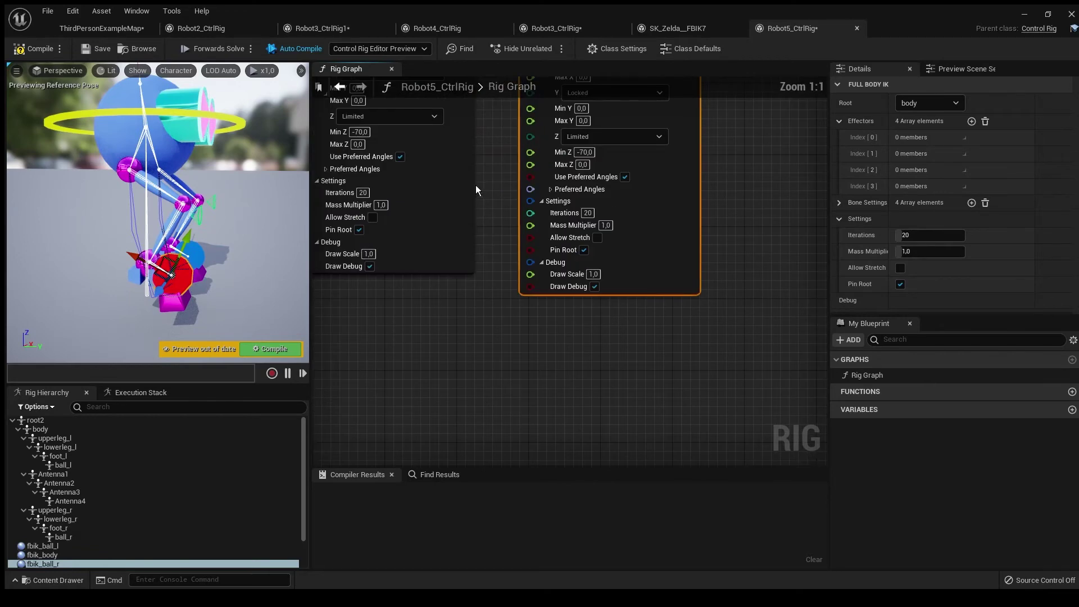
pyautogui.scroll(3, 475, 185)
pyautogui.moveTo(550, 253)
pyautogui.mouseDown(button='right')
pyautogui.moveTo(551, 363)
pyautogui.moveTo(567, 291)
pyautogui.mouseUp(button='right')
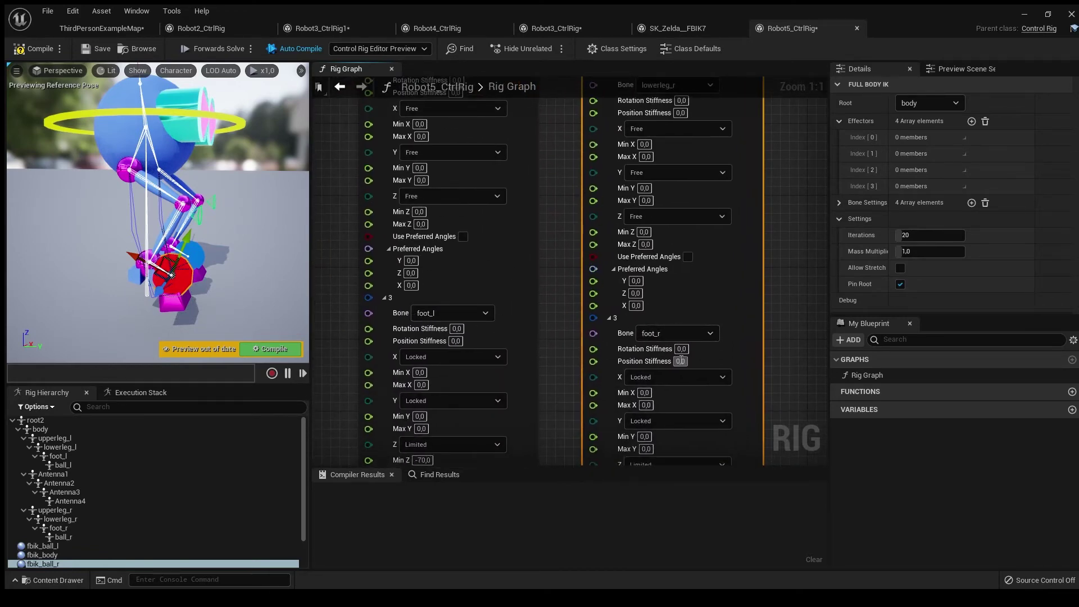
pyautogui.moveTo(578, 128); pyautogui.dragTo(677, 439, button='right')
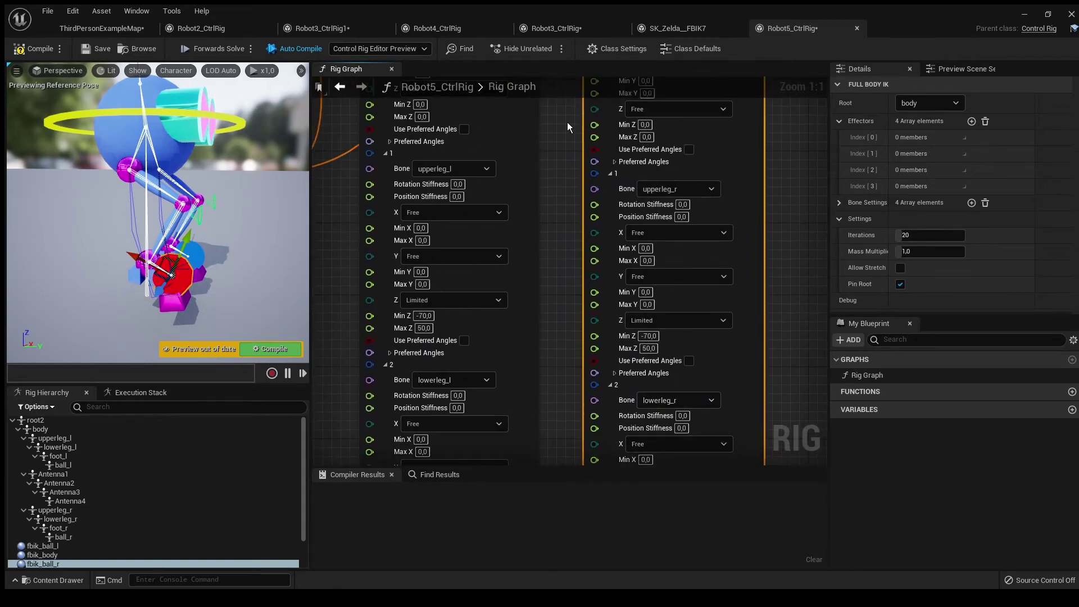
pyautogui.moveTo(540, 167); pyautogui.dragTo(577, 395, button='right')
pyautogui.scroll(-4, 578, 395)
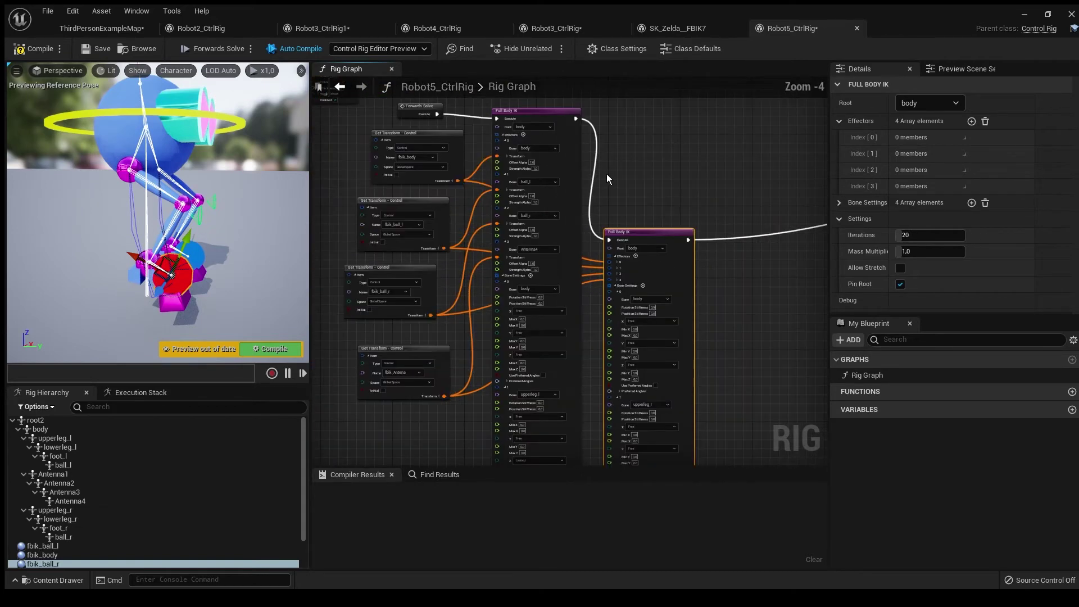
# Select and reposition the Basic IK node group, then frame the left-leg Basic IK node.
pyautogui.moveTo(606, 174); pyautogui.dragTo(605, 253, button='right')
pyautogui.moveTo(694, 200); pyautogui.dragTo(354, 194, button='right')
pyautogui.moveTo(675, 169); pyautogui.dragTo(444, 173, button='right')
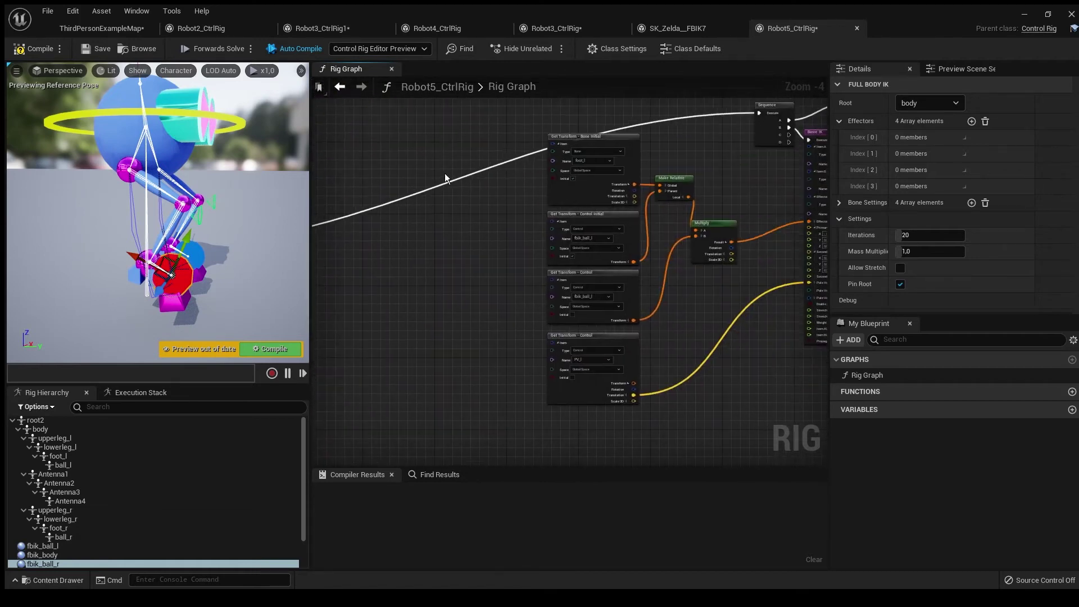
pyautogui.scroll(-4, 504, 157)
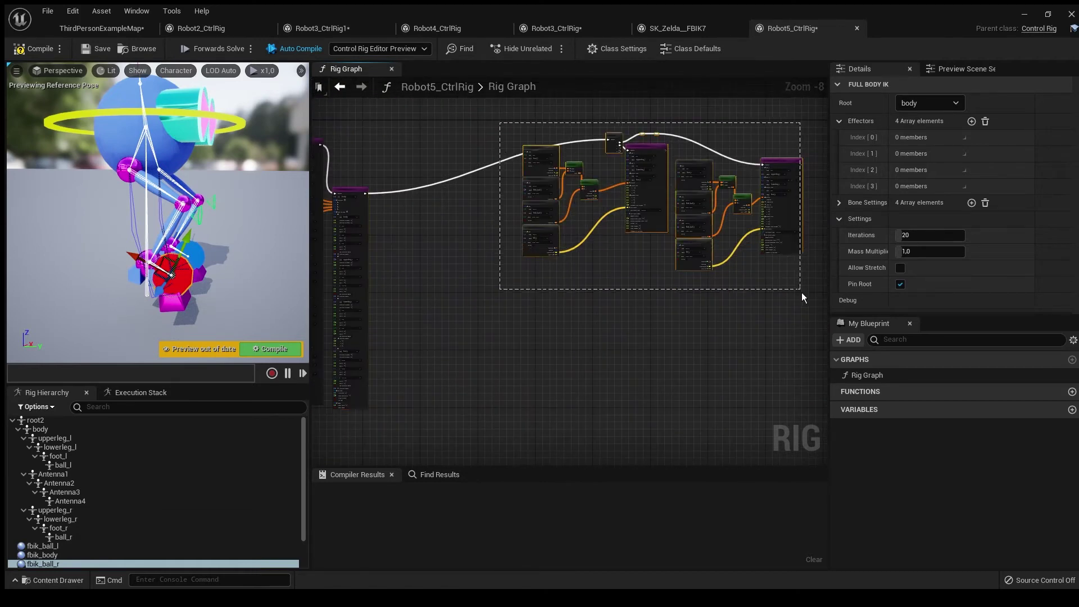
pyautogui.moveTo(802, 293); pyautogui.dragTo(802, 293)
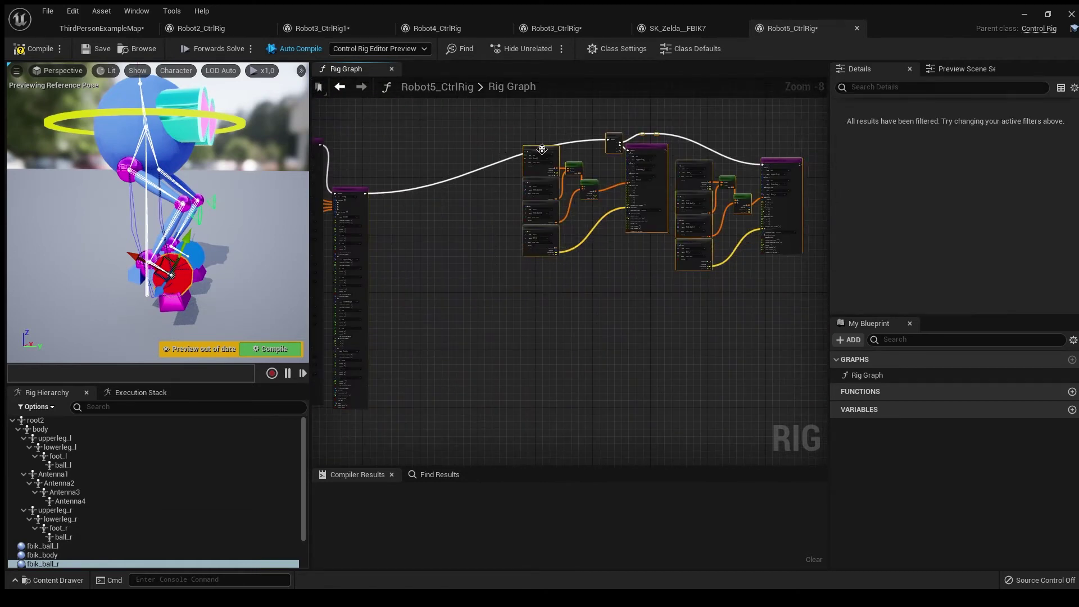
pyautogui.click(663, 150)
pyautogui.moveTo(633, 169); pyautogui.dragTo(506, 203)
pyautogui.scroll(3, 512, 202)
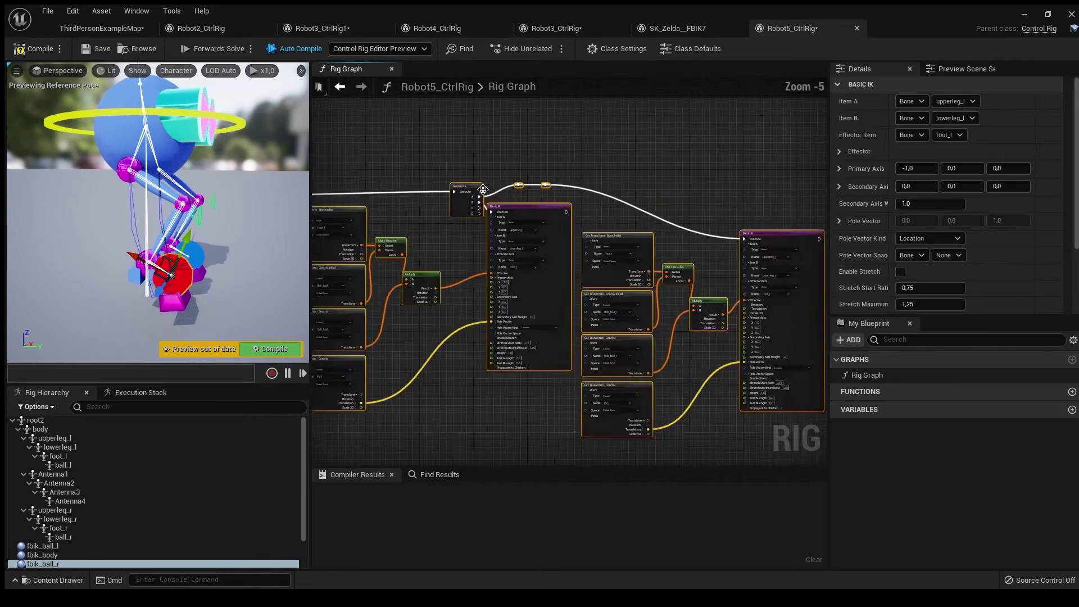
pyautogui.scroll(3, 483, 190)
pyautogui.click(452, 288)
pyautogui.moveTo(452, 287); pyautogui.dragTo(625, 265, button='right')
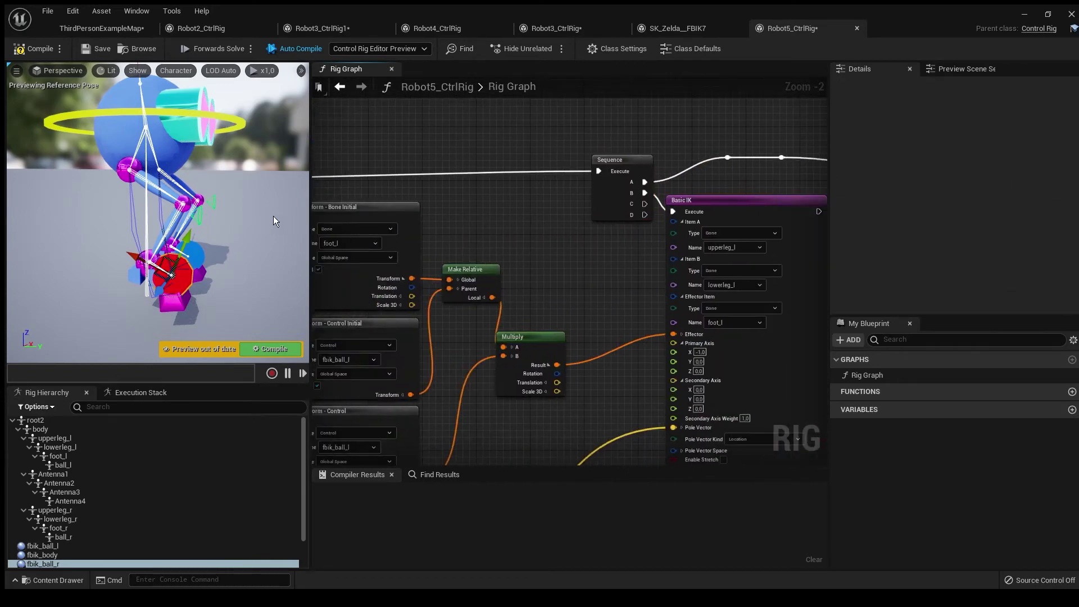
pyautogui.scroll(4, 160, 202)
# Move the PV_r knee pole vector and raise fbik_ball_r so the right leg bends.
pyautogui.moveTo(173, 210); pyautogui.dragTo(163, 215, button='right')
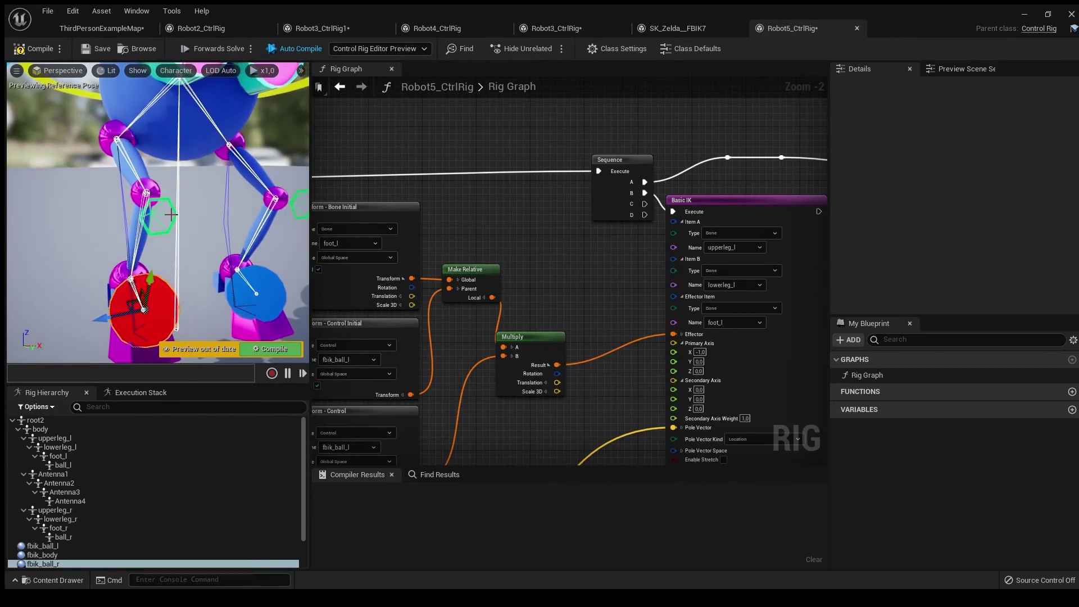
pyautogui.click(171, 215)
pyautogui.moveTo(143, 217); pyautogui.dragTo(61, 220)
pyautogui.click(164, 257)
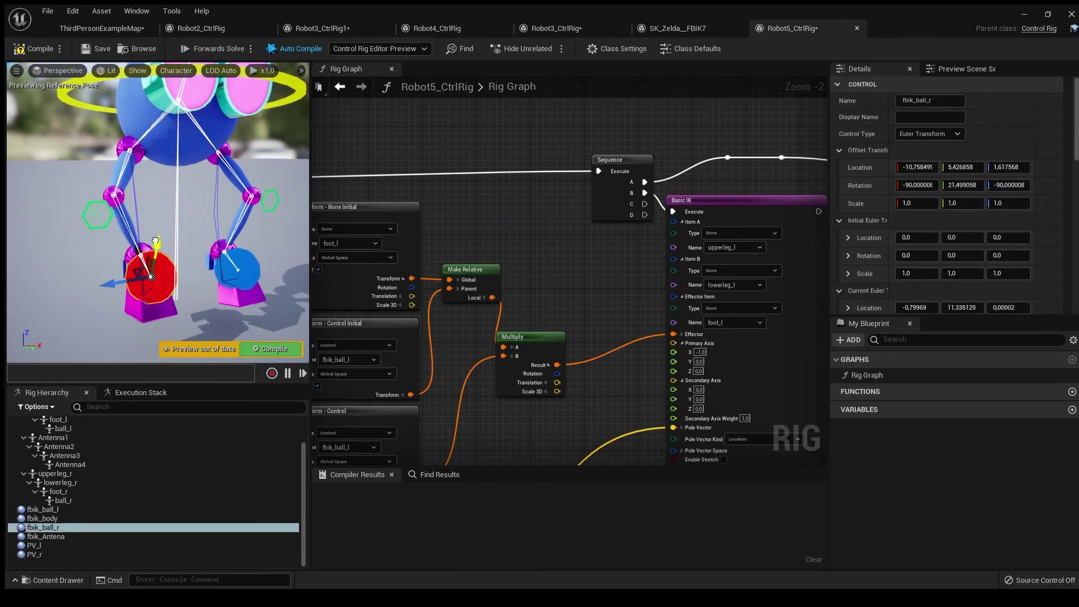
pyautogui.moveTo(157, 243)
pyautogui.mouseDown()
pyautogui.moveTo(156, 160)
pyautogui.moveTo(145, 216)
pyautogui.mouseUp()
pyautogui.click(108, 219)
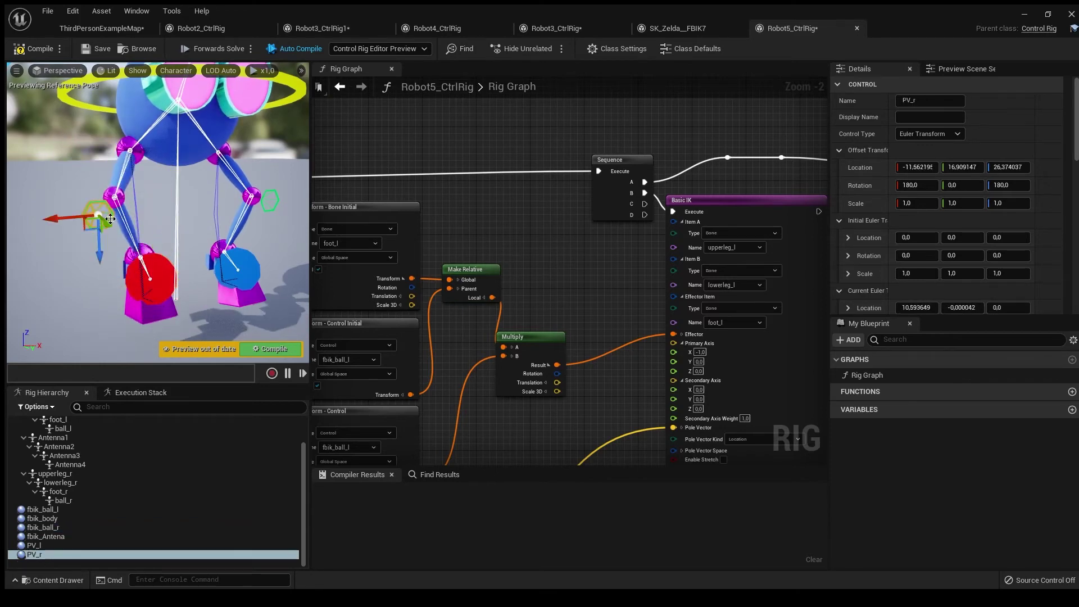
pyautogui.moveTo(109, 217); pyautogui.dragTo(156, 200)
# Move the PV_l knee pole vector and raise fbik_ball_l so the left leg bends.
pyautogui.moveTo(156, 201); pyautogui.dragTo(101, 201, button='right')
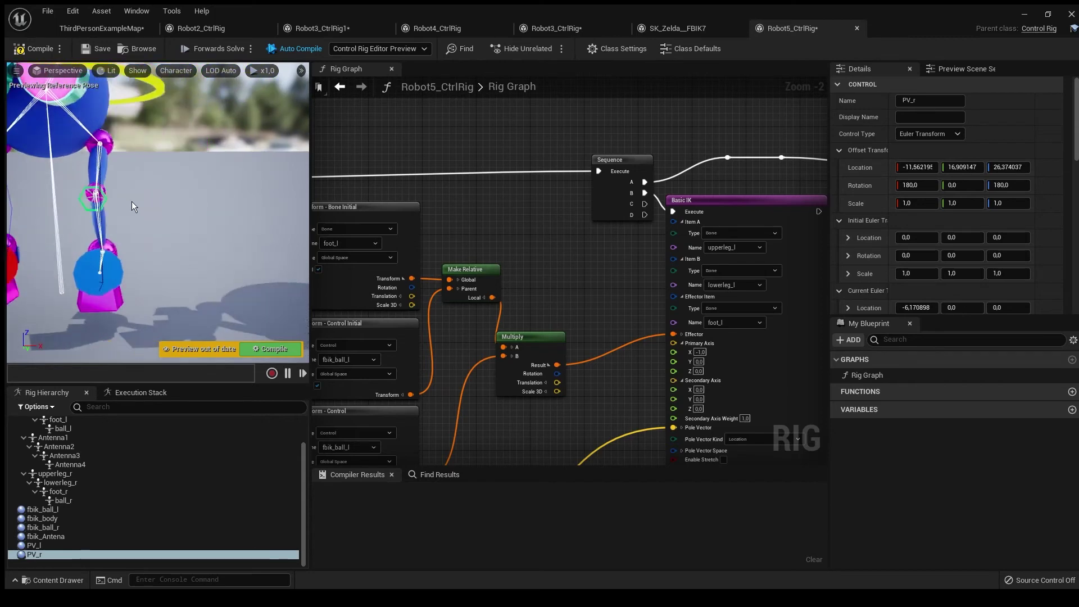
pyautogui.click(108, 198)
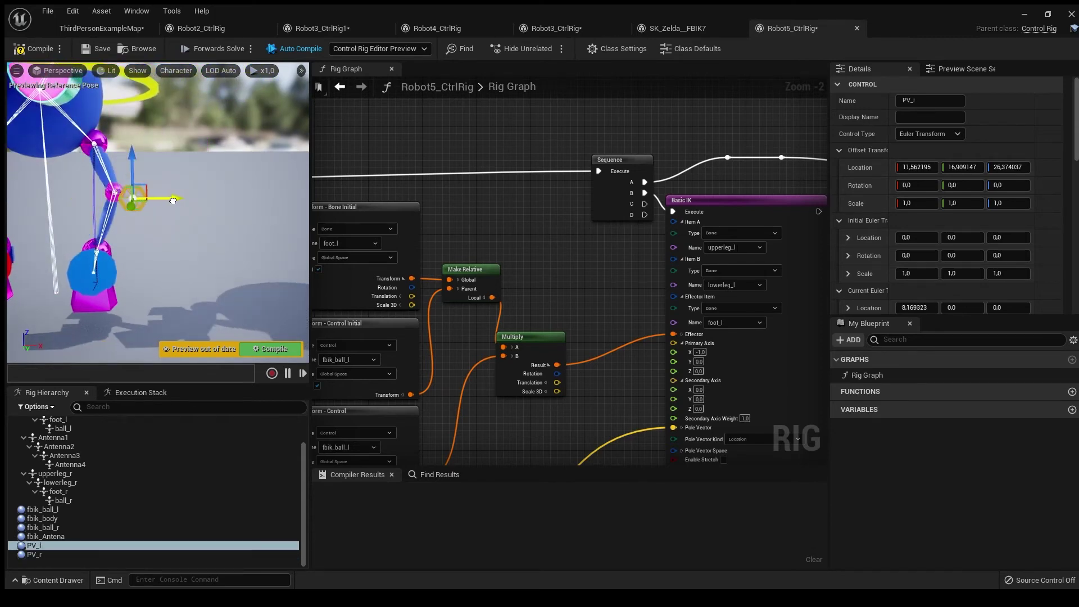
pyautogui.moveTo(126, 197); pyautogui.dragTo(169, 194)
pyautogui.moveTo(169, 194); pyautogui.dragTo(184, 278, button='right')
pyautogui.click(185, 279)
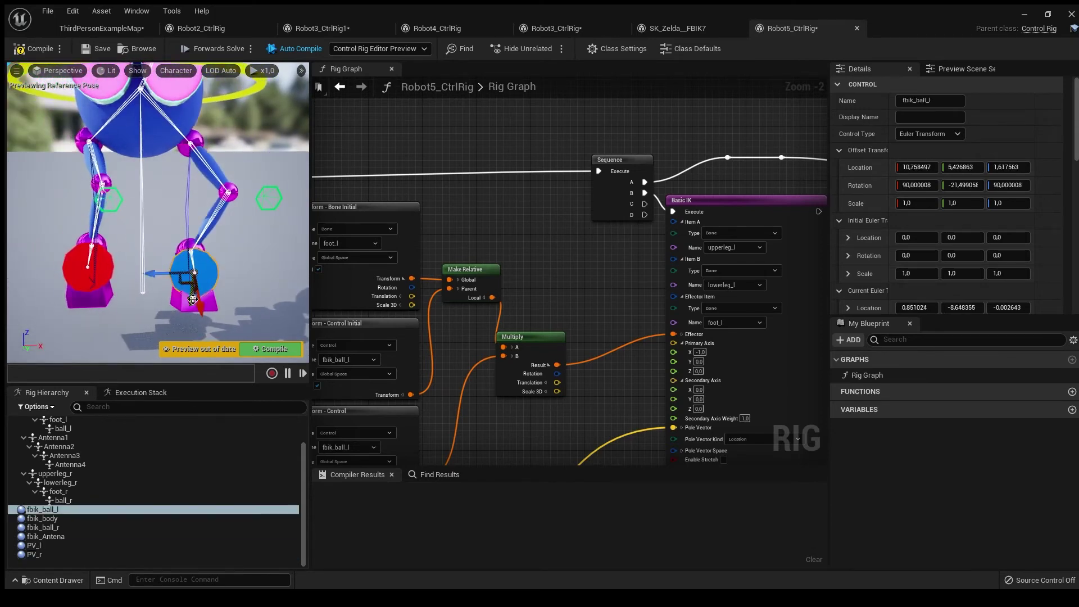
pyautogui.moveTo(192, 295)
pyautogui.mouseDown()
pyautogui.moveTo(218, 294)
pyautogui.moveTo(174, 280)
pyautogui.mouseUp()
pyautogui.scroll(1, 497, 287)
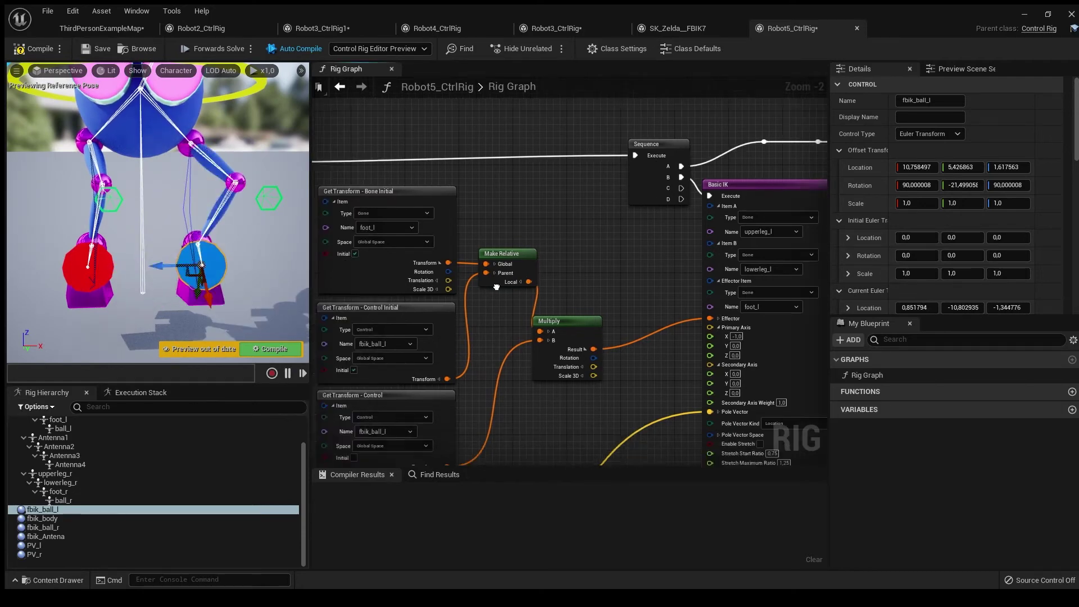
pyautogui.scroll(2, 497, 286)
pyautogui.scroll(1, 593, 200)
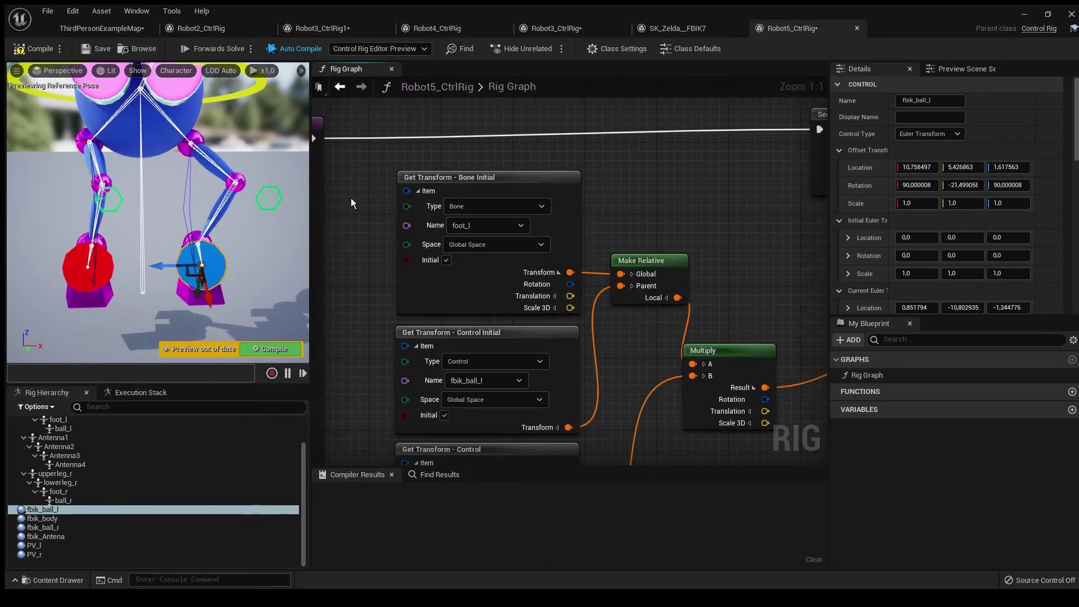
pyautogui.click(493, 177)
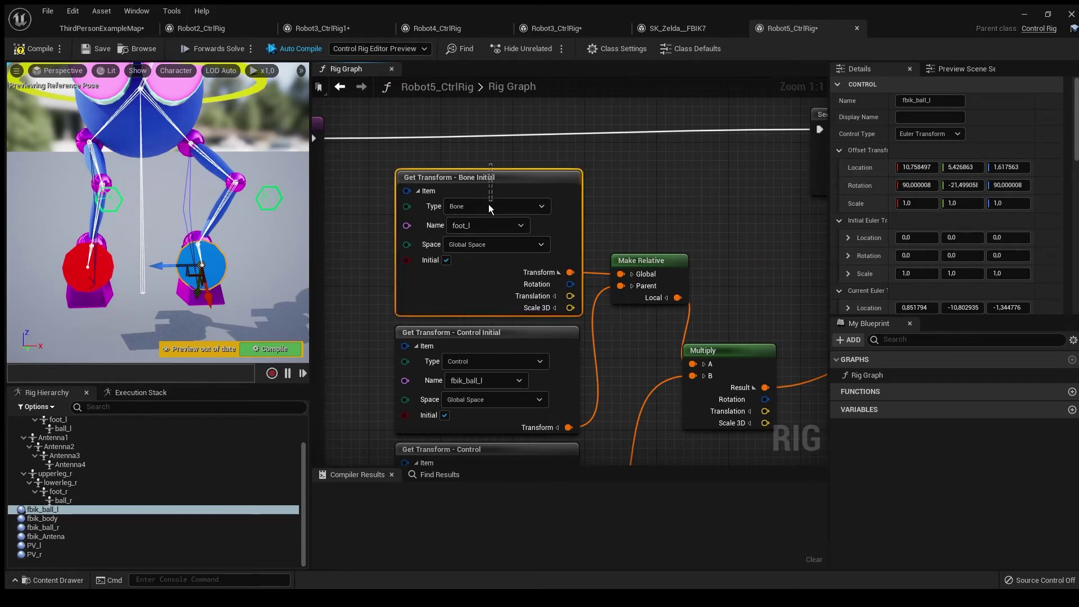
pyautogui.moveTo(489, 321); pyautogui.dragTo(471, 206, button='right')
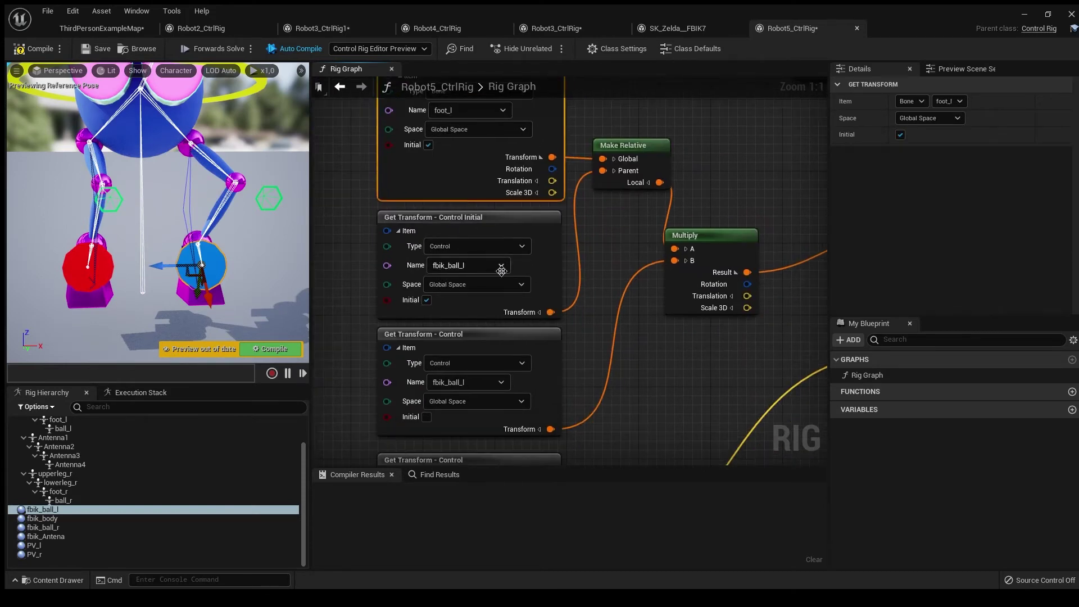
pyautogui.moveTo(617, 284); pyautogui.dragTo(566, 247, button='right')
pyautogui.click(590, 173)
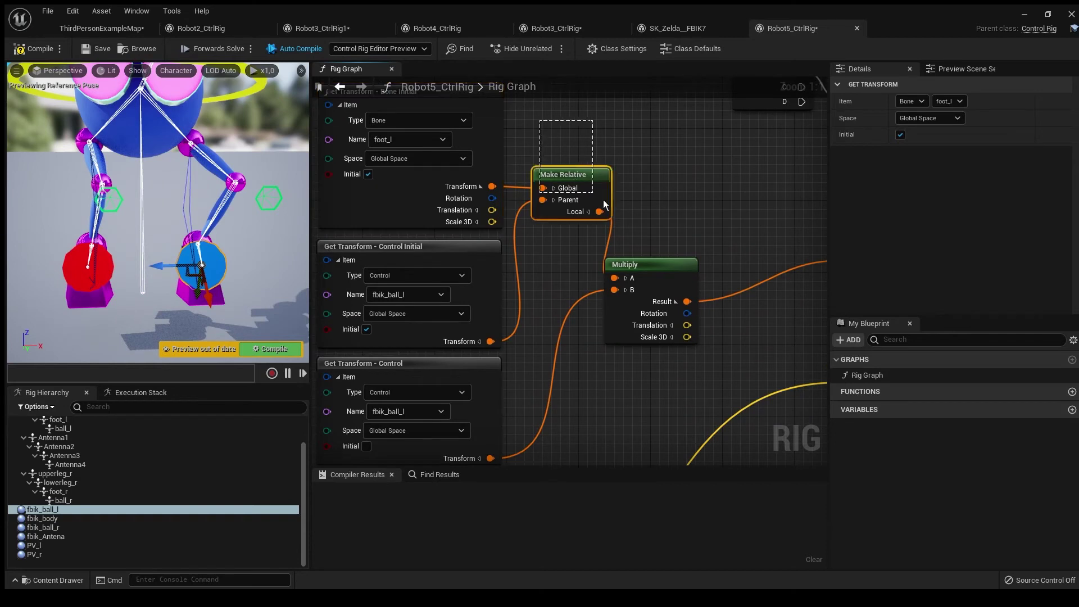
pyautogui.moveTo(668, 218); pyautogui.dragTo(698, 115, button='right')
pyautogui.click(675, 165)
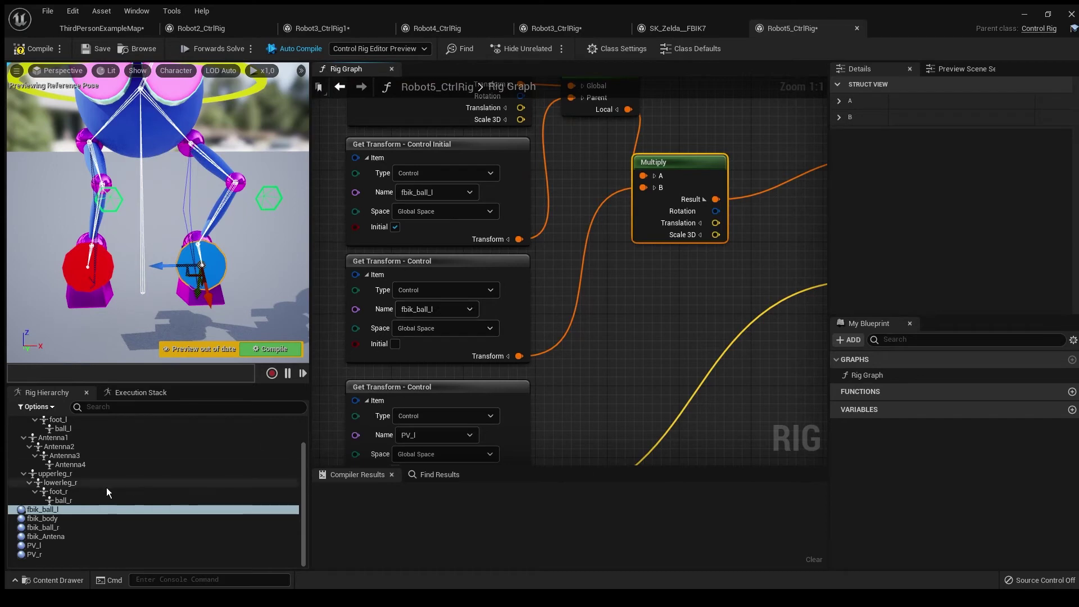
pyautogui.click(60, 528)
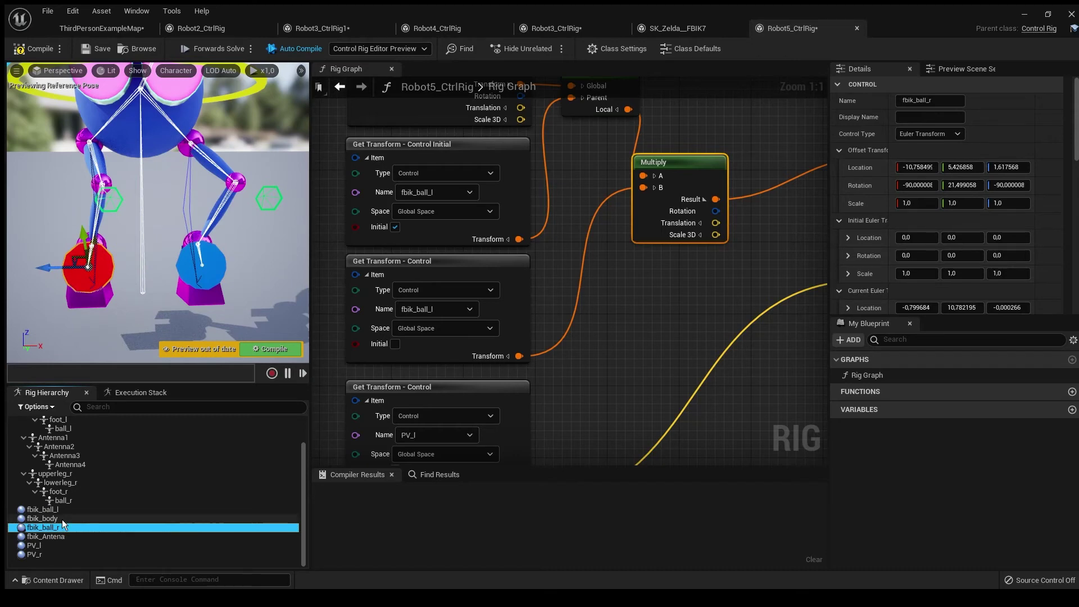
pyautogui.click(60, 511)
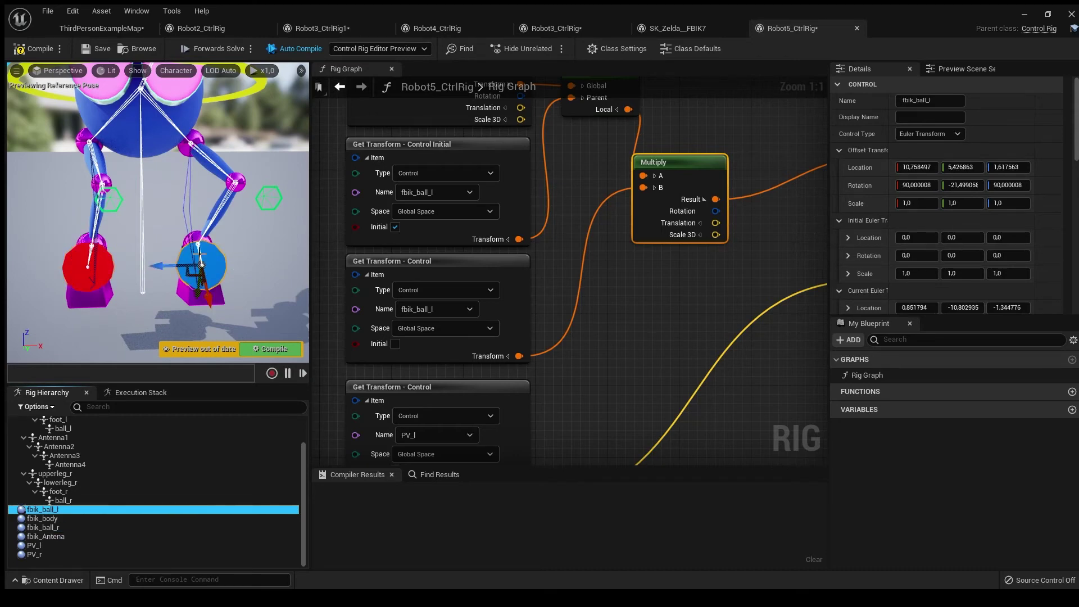
pyautogui.click(664, 325)
pyautogui.moveTo(666, 325)
pyautogui.mouseDown(button='right')
pyautogui.moveTo(498, 200)
pyautogui.moveTo(376, 306)
pyautogui.mouseUp(button='right')
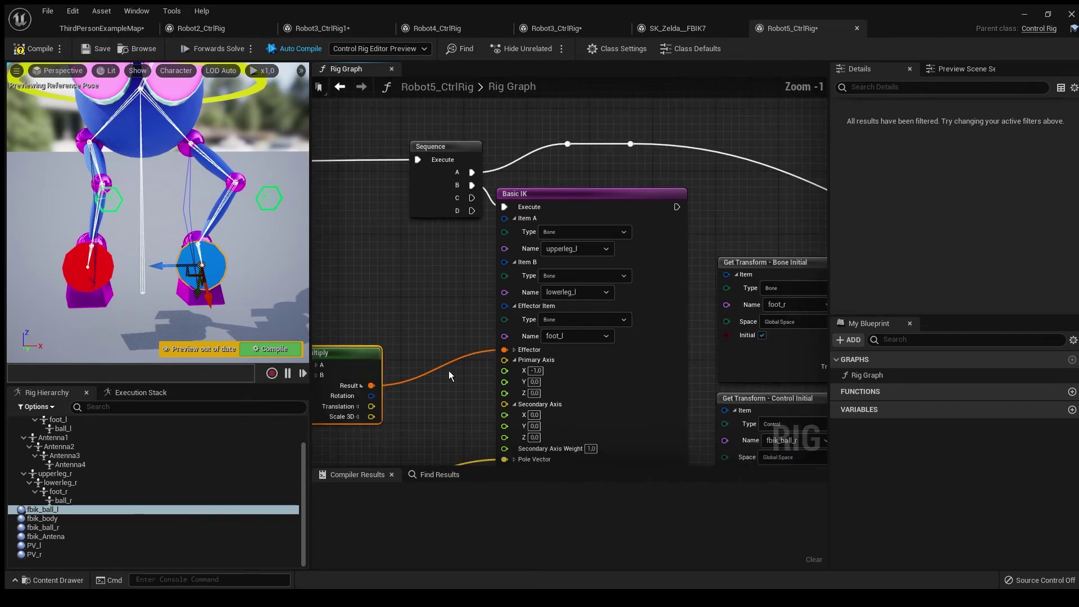
# Move the PV_l pole vector control along X toward the left leg.
pyautogui.moveTo(522, 355)
pyautogui.mouseDown(button='right')
pyautogui.moveTo(422, 254)
pyautogui.moveTo(726, 172)
pyautogui.moveTo(584, 233)
pyautogui.mouseUp(button='right')
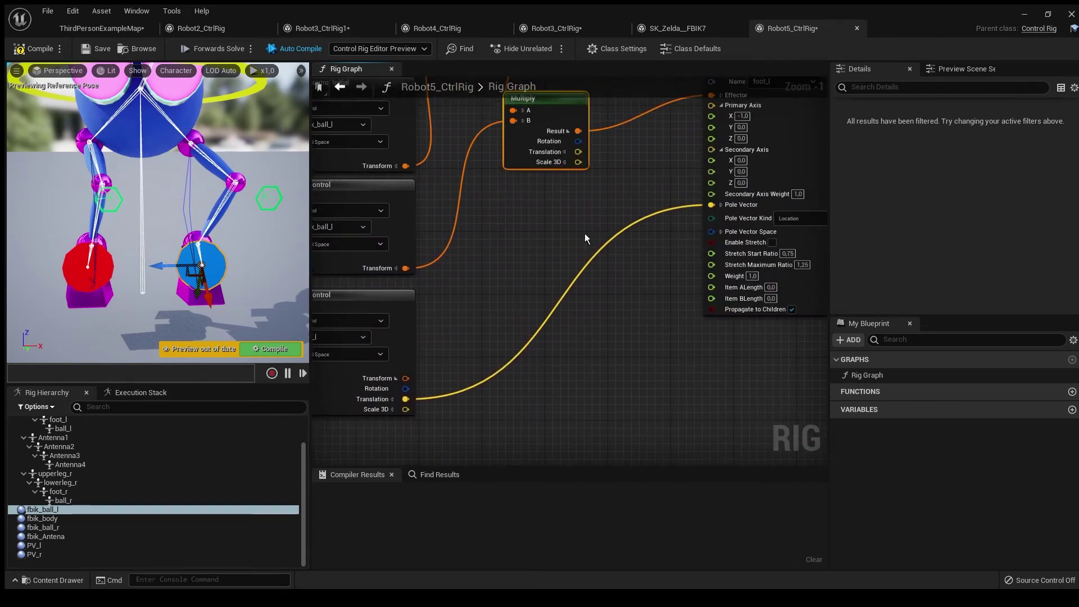
pyautogui.moveTo(763, 205); pyautogui.dragTo(641, 211, button='right')
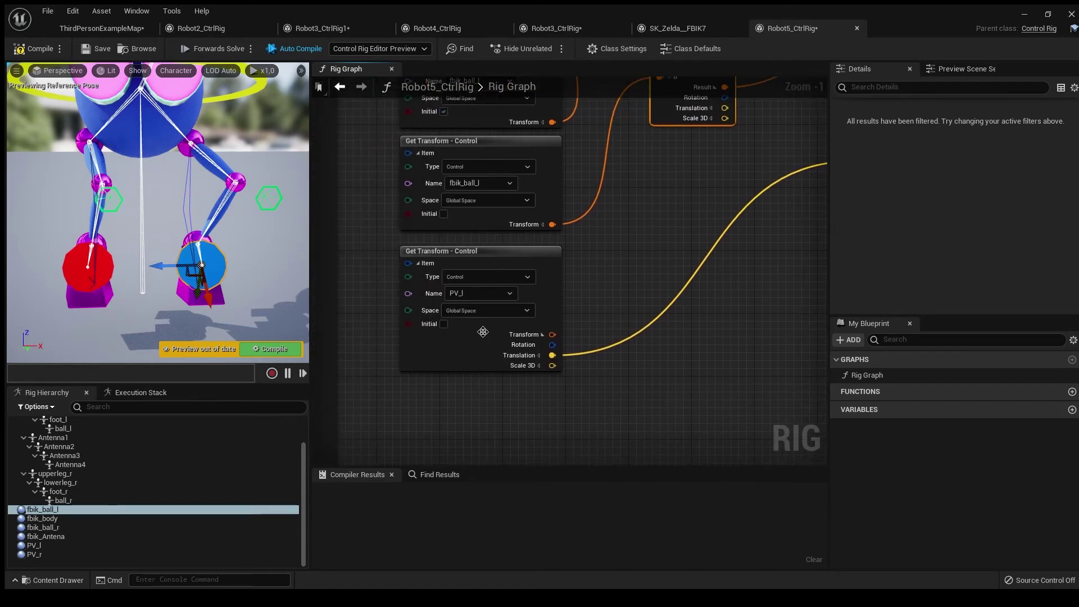
pyautogui.moveTo(523, 253); pyautogui.dragTo(457, 286, button='right')
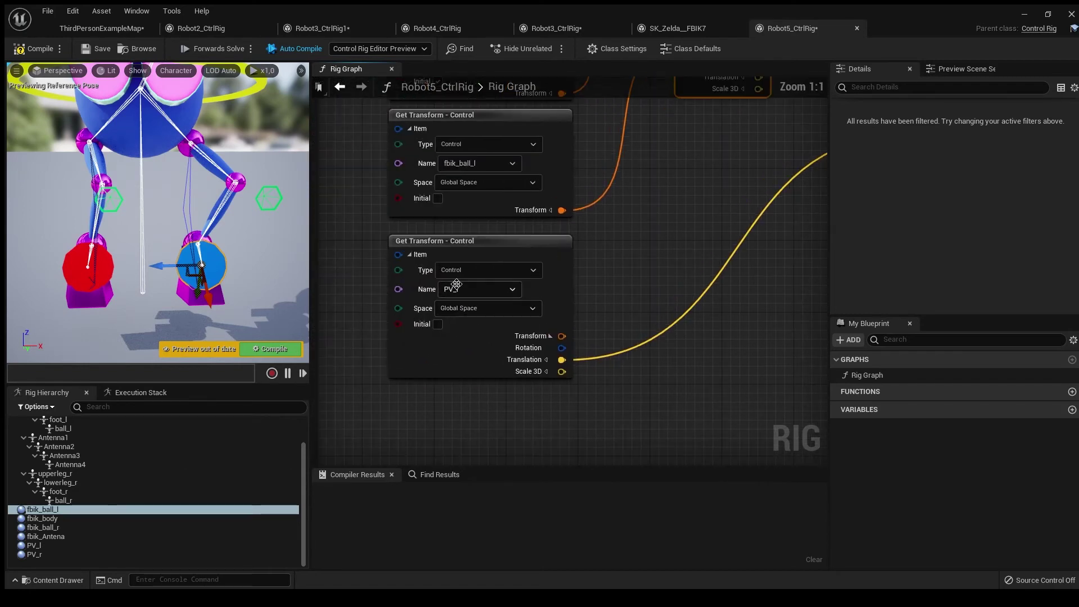
pyautogui.click(278, 187)
pyautogui.scroll(3, 212, 210)
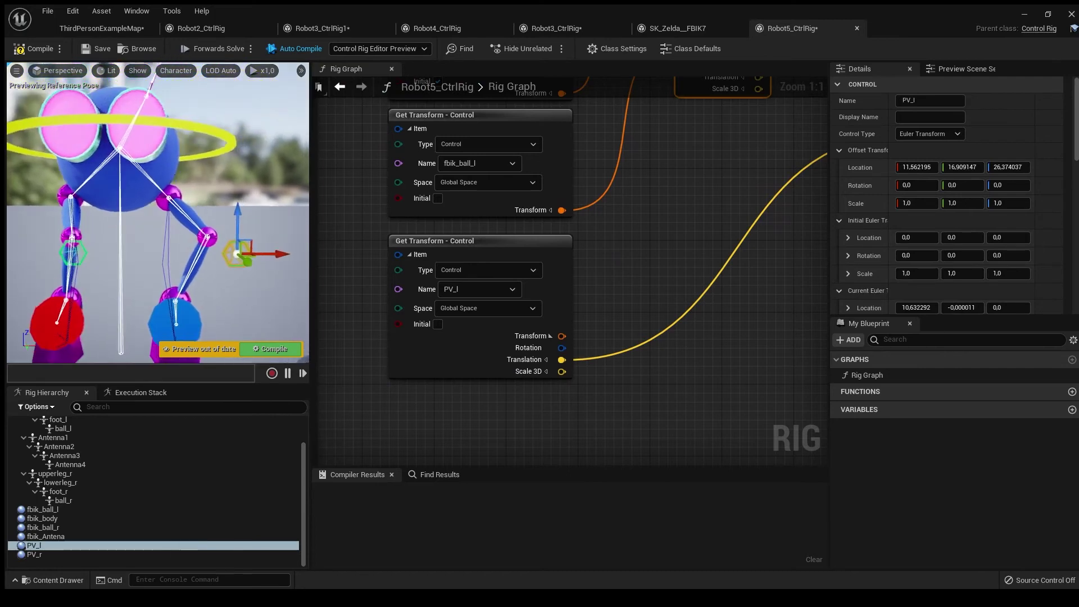
pyautogui.moveTo(211, 211); pyautogui.dragTo(152, 211, button='right')
pyautogui.moveTo(230, 253); pyautogui.dragTo(161, 253)
pyautogui.click(671, 83)
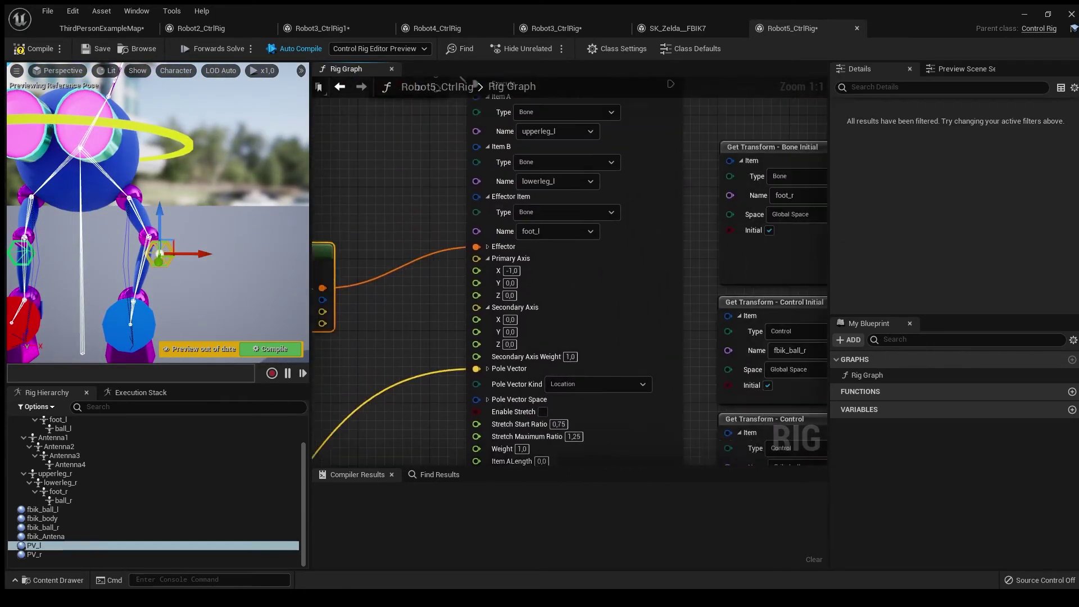
pyautogui.scroll(-2, 607, 283)
# Duplicate the left-leg IK node cluster and place the copy below the original.
pyautogui.moveTo(529, 195); pyautogui.dragTo(231, 65, button='right')
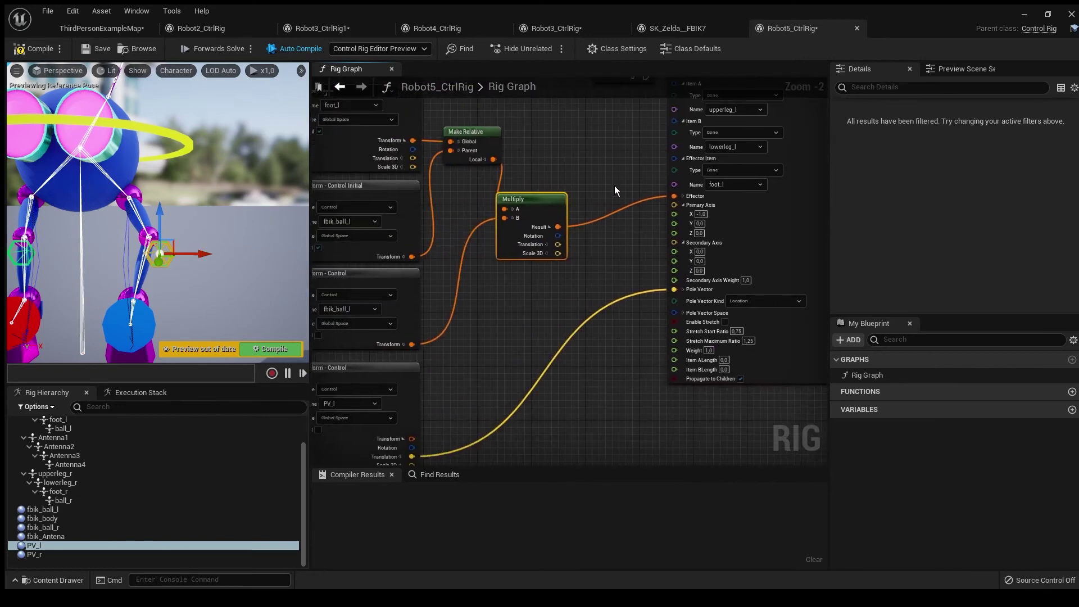
pyautogui.scroll(2, 615, 186)
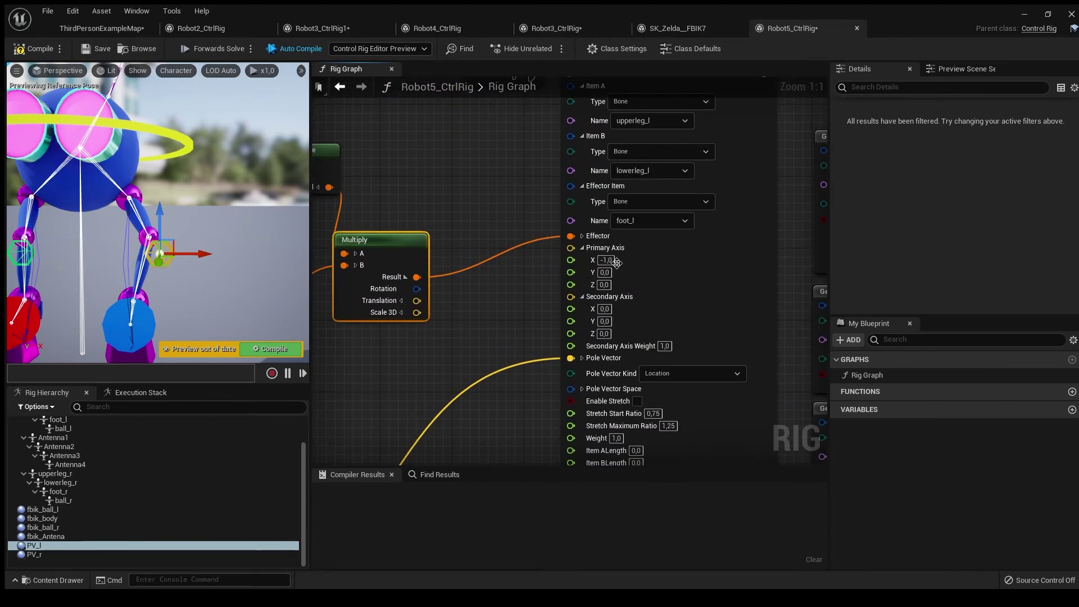
pyautogui.scroll(-3, 616, 261)
pyautogui.moveTo(514, 275); pyautogui.dragTo(573, 199, button='right')
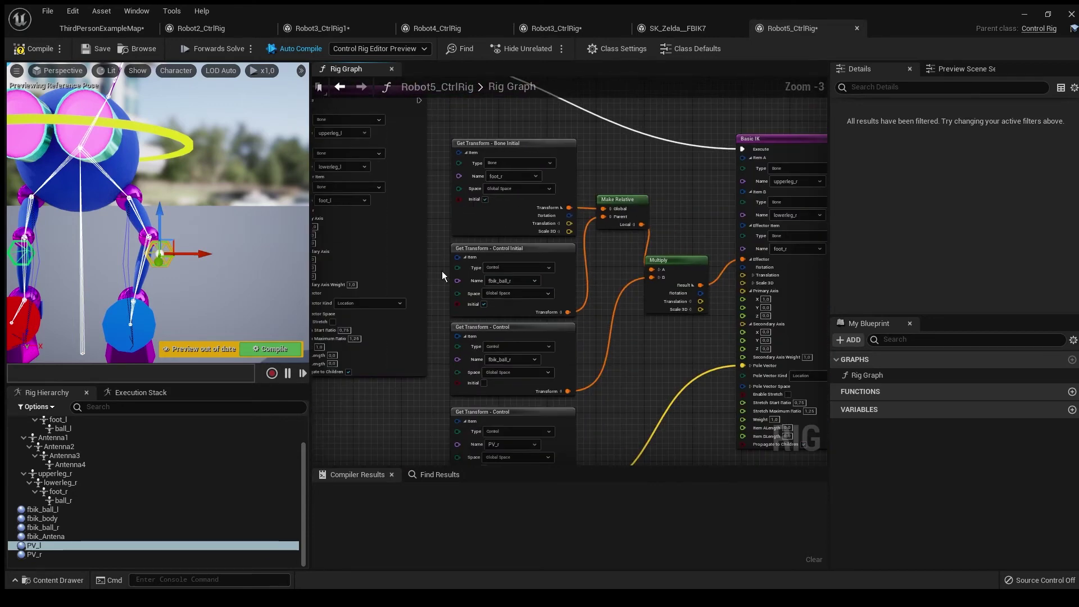
pyautogui.moveTo(441, 270); pyautogui.dragTo(325, 242, button='right')
pyautogui.scroll(-2, 651, 211)
pyautogui.moveTo(652, 212); pyautogui.dragTo(540, 253, button='right')
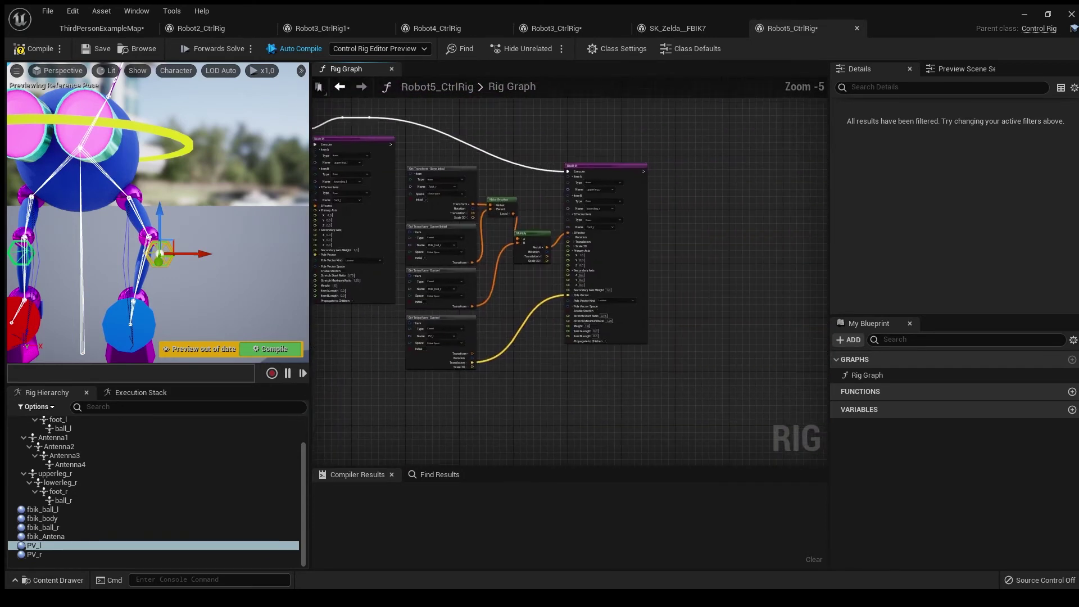
pyautogui.moveTo(434, 391); pyautogui.dragTo(601, 158)
pyautogui.hotkey('ctrl', 'd')
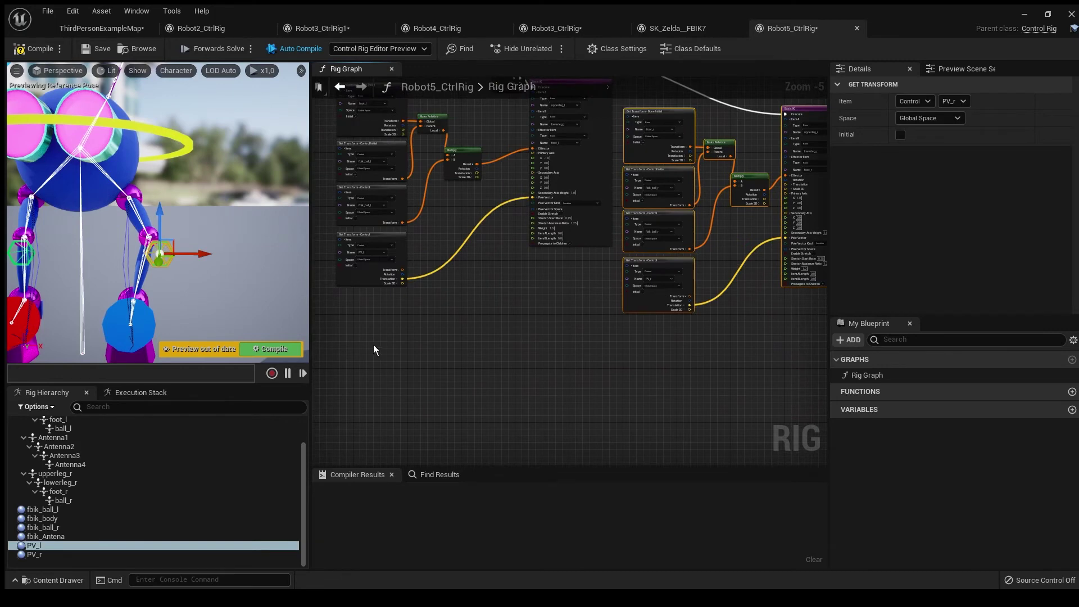
pyautogui.moveTo(539, 114); pyautogui.dragTo(581, 186)
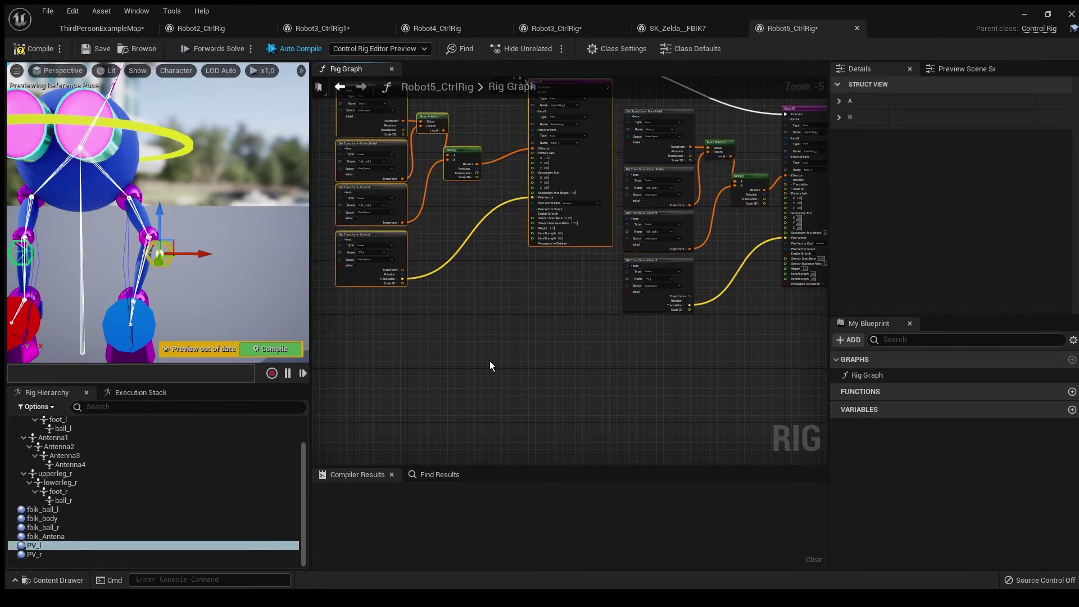
pyautogui.hotkey('ctrl', 'v')
pyautogui.moveTo(590, 355); pyautogui.dragTo(615, 313)
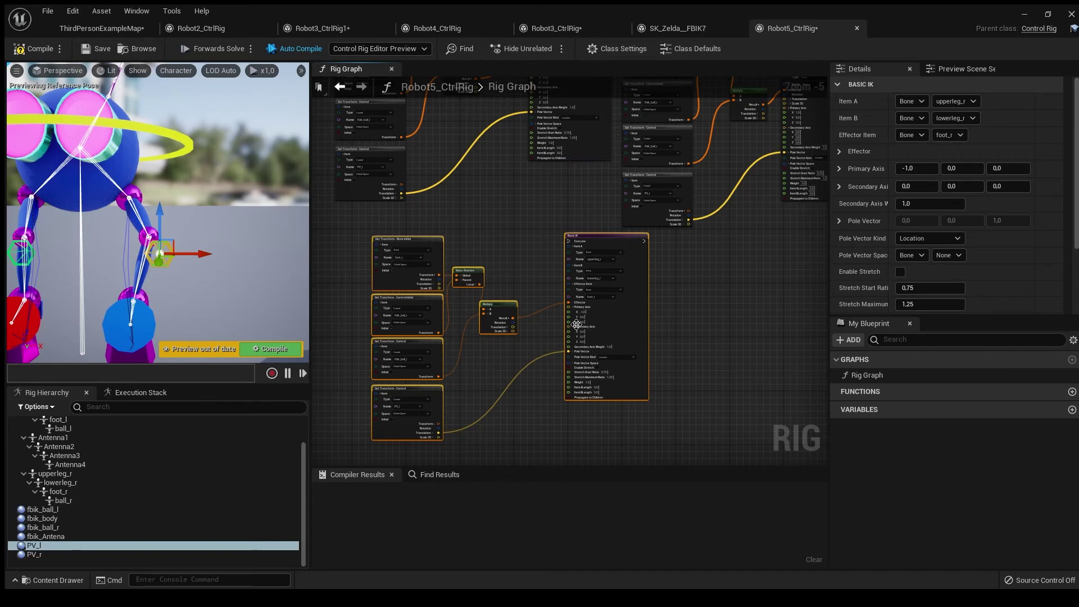
pyautogui.scroll(5, 578, 325)
# Check the copied cluster's Get Transform nodes and its Basic IK primary axis settings.
pyautogui.moveTo(623, 157); pyautogui.dragTo(459, 222, button='right')
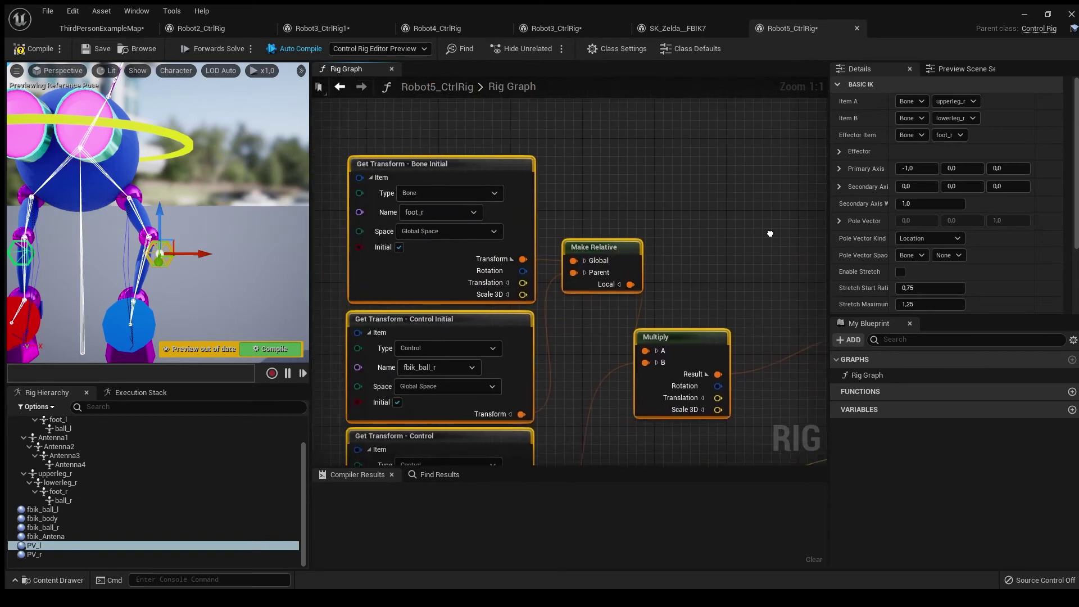
pyautogui.moveTo(514, 327); pyautogui.dragTo(432, 348, button='right')
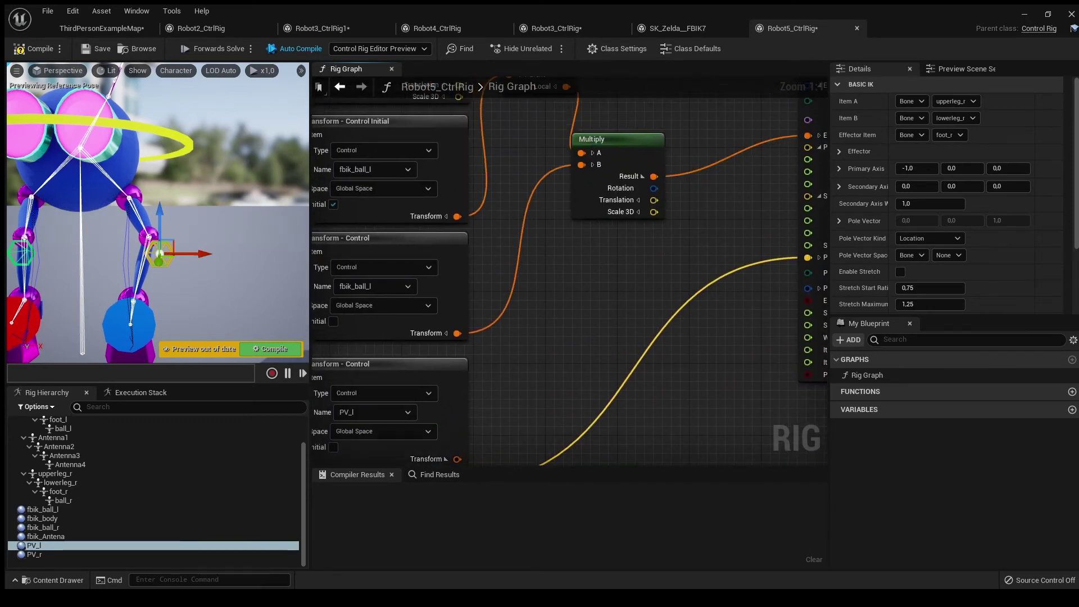
pyautogui.scroll(-3, 432, 348)
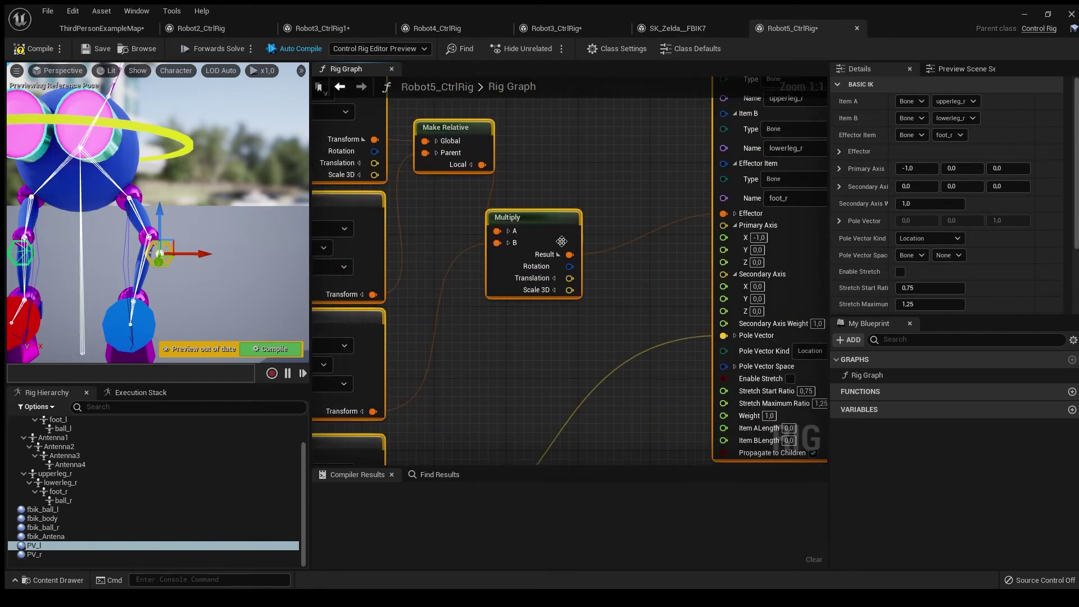
pyautogui.scroll(-2, 574, 244)
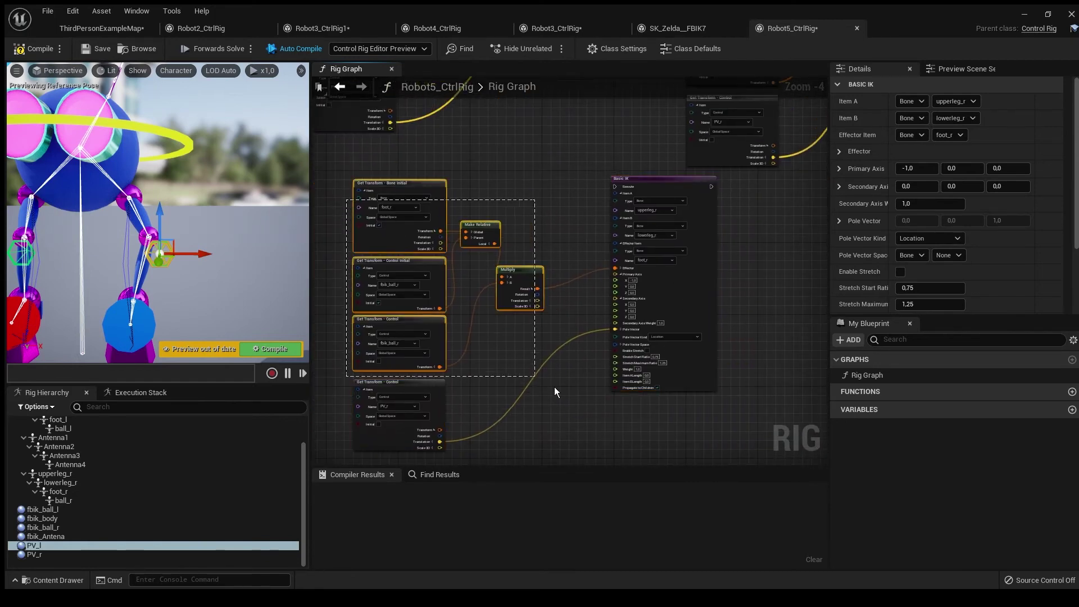
pyautogui.click(625, 427)
pyautogui.scroll(3, 544, 154)
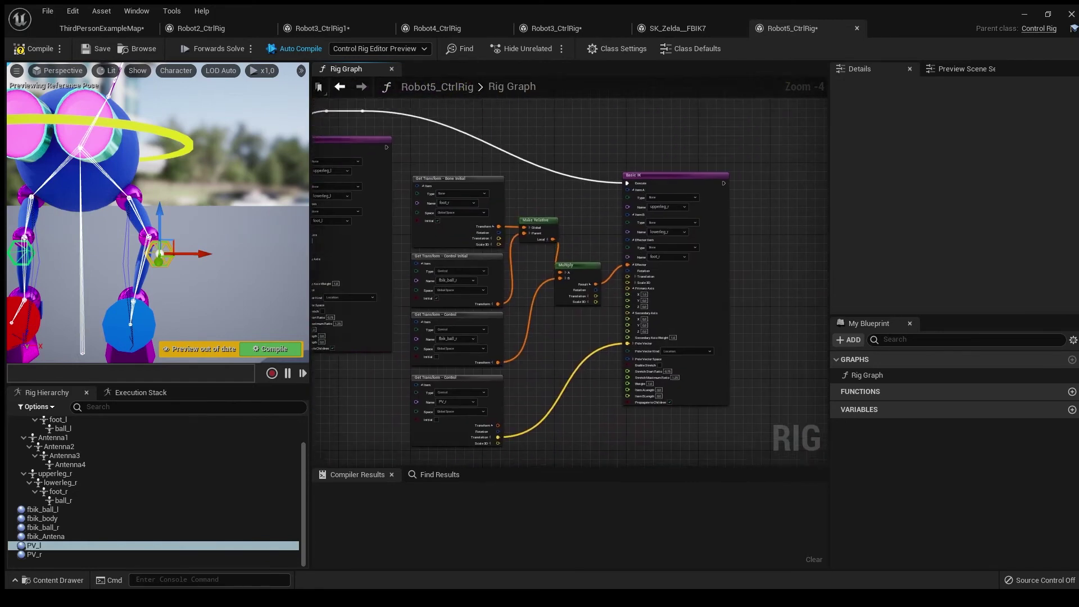
pyautogui.scroll(2, 589, 295)
pyautogui.scroll(1, 590, 295)
pyautogui.moveTo(589, 294); pyautogui.dragTo(596, 266, button='right')
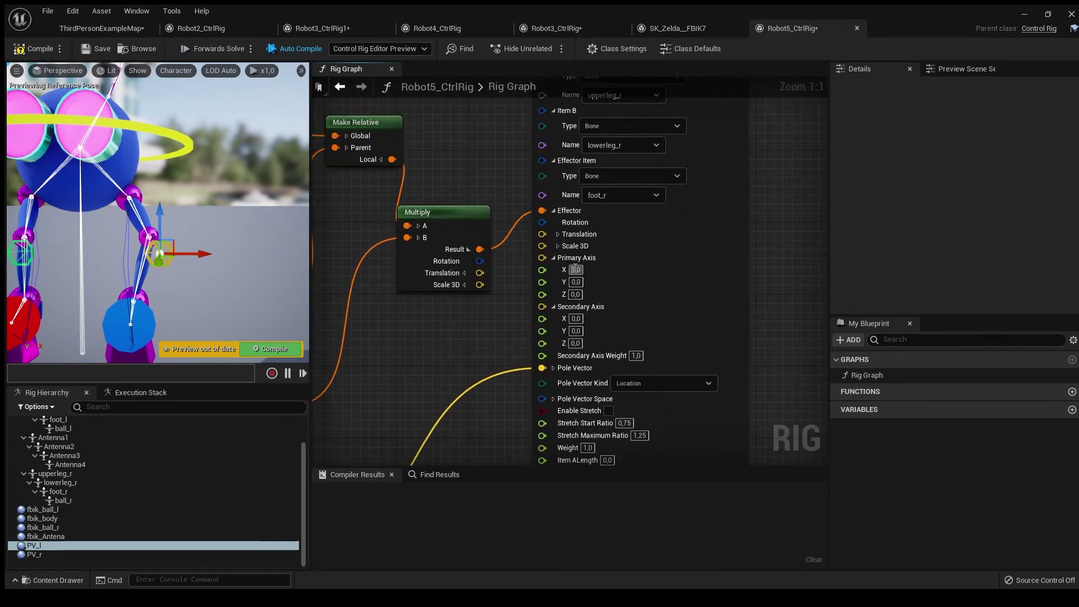
pyautogui.moveTo(418, 346); pyautogui.dragTo(456, 315, button='right')
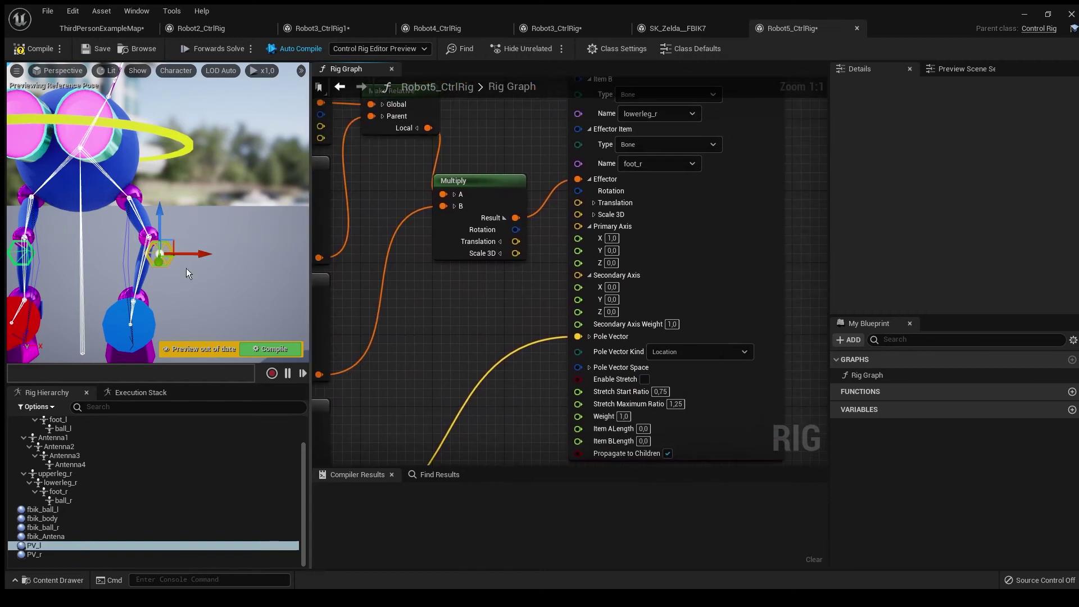
pyautogui.moveTo(187, 269); pyautogui.dragTo(127, 211, button='right')
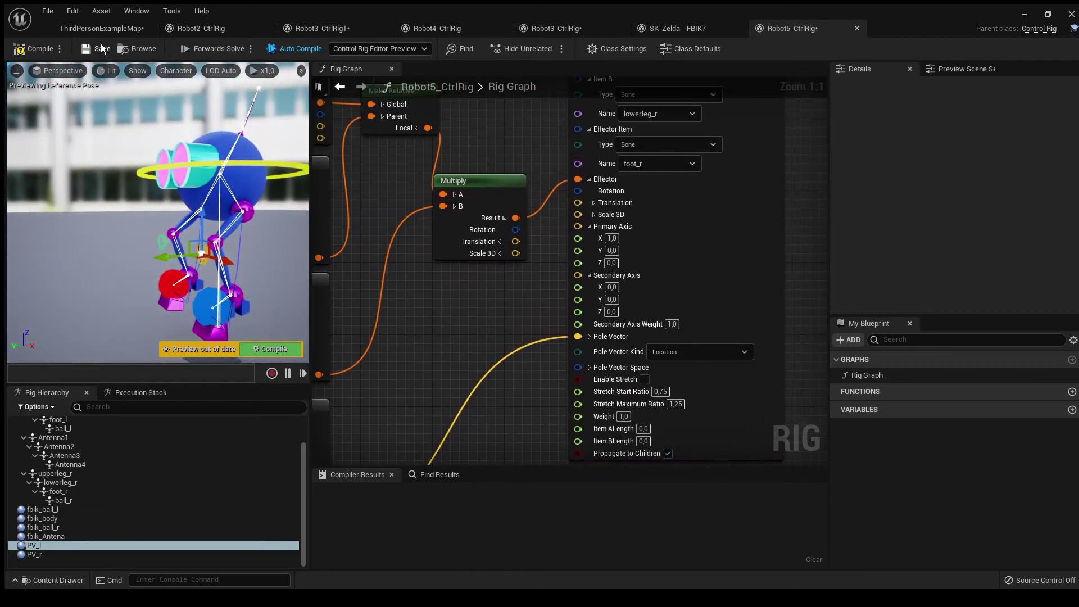
# Compile the rig, then move Robot5's head control along X in the level.
pyautogui.click(40, 48)
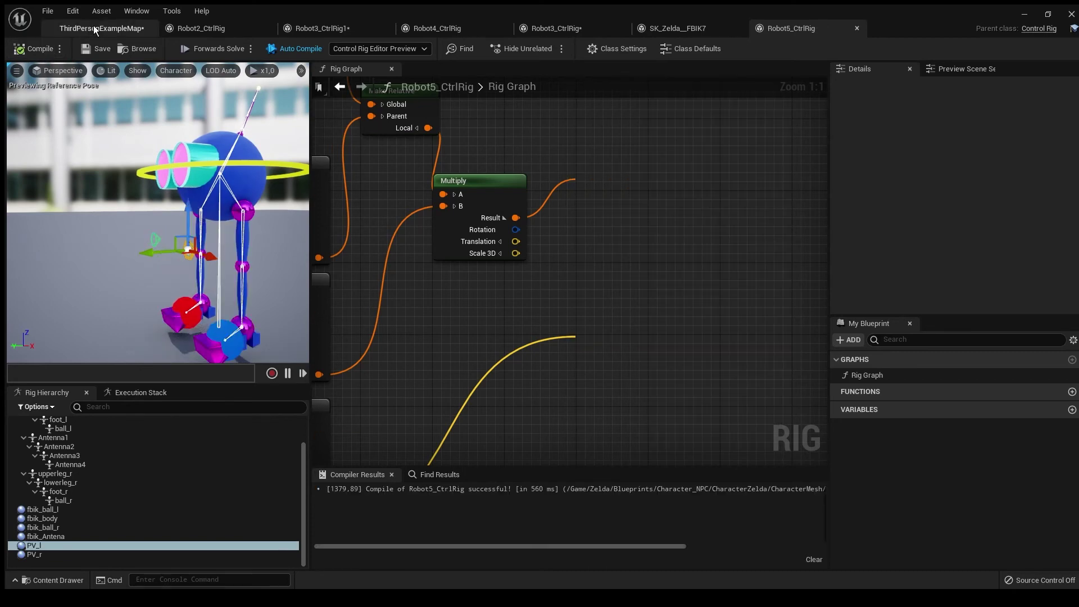
pyautogui.click(94, 25)
pyautogui.scroll(-3, 560, 152)
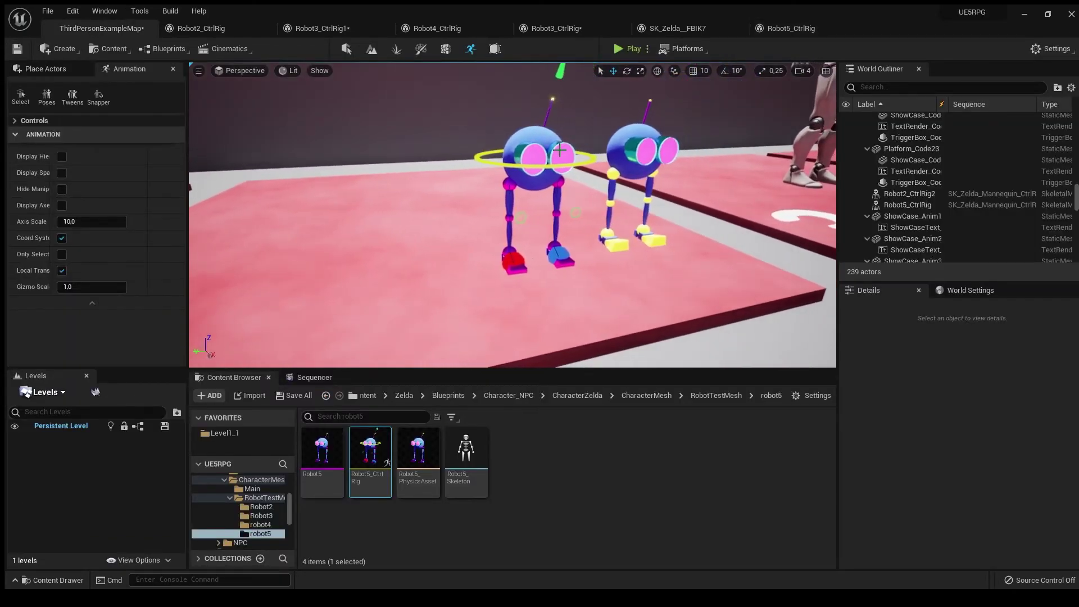
pyautogui.click(560, 155)
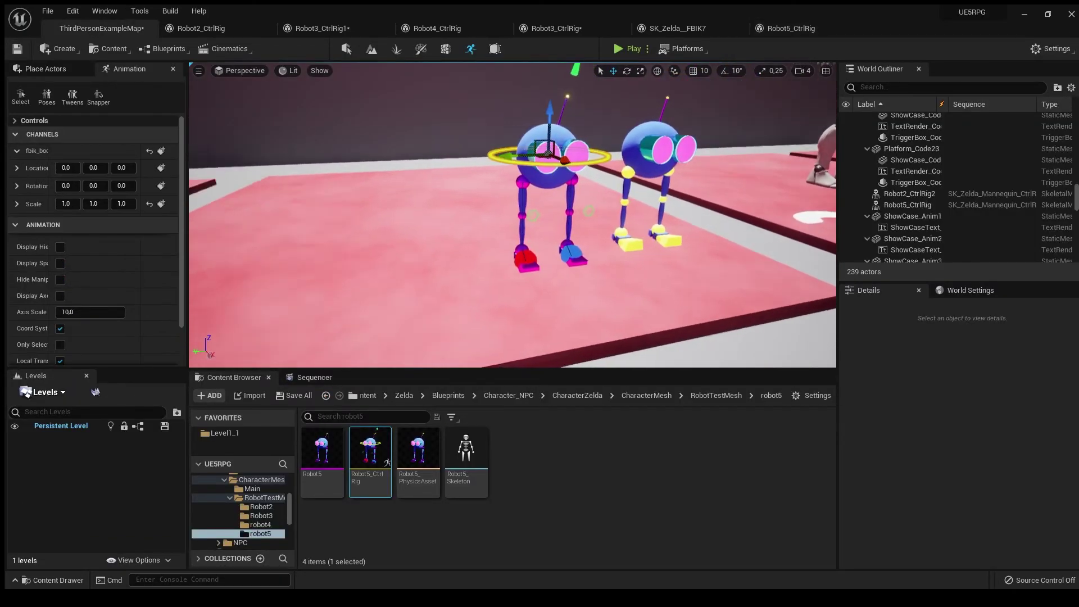
pyautogui.scroll(4, 541, 169)
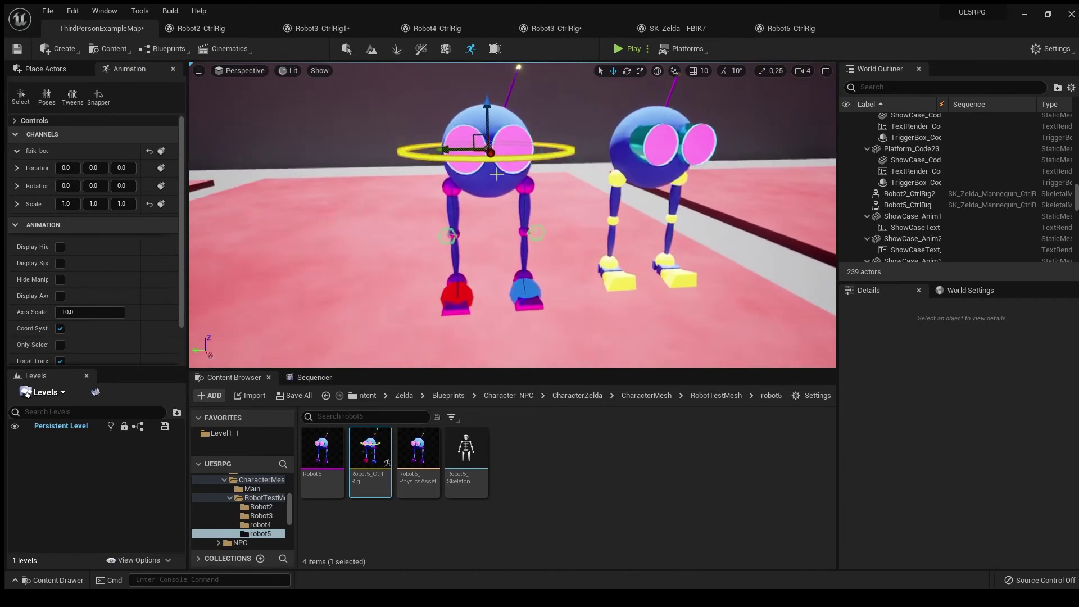
pyautogui.moveTo(498, 173); pyautogui.dragTo(404, 186, button='right')
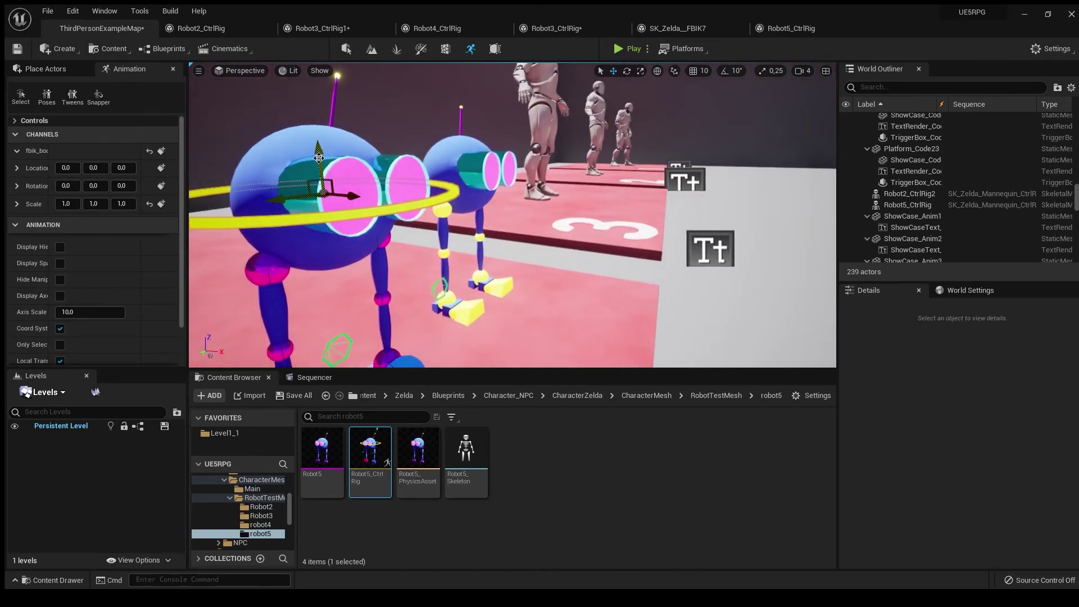
pyautogui.moveTo(317, 159); pyautogui.dragTo(328, 157)
pyautogui.moveTo(327, 157); pyautogui.dragTo(451, 219, button='right')
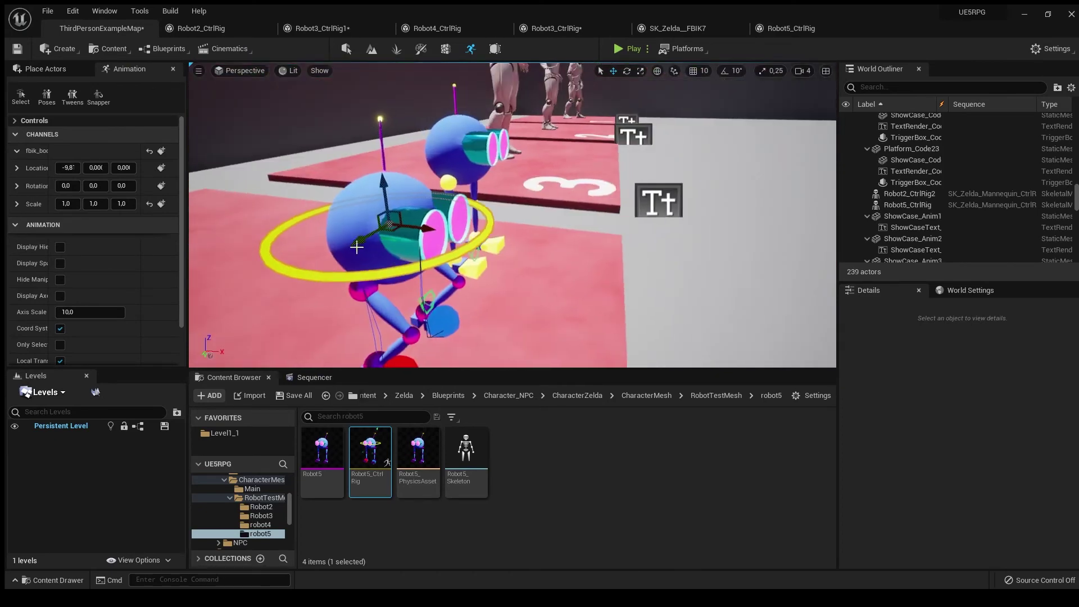
# Move the red foot control forward and up, then shift and raise Robot5's body.
pyautogui.click(420, 334)
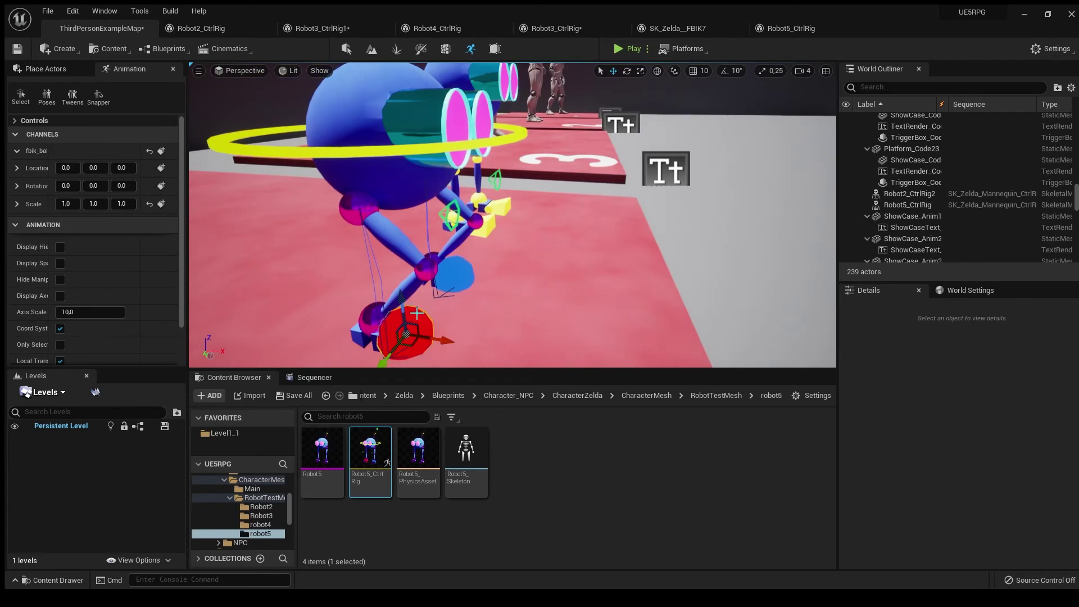
pyautogui.moveTo(420, 333)
pyautogui.mouseDown()
pyautogui.moveTo(537, 234)
pyautogui.moveTo(317, 295)
pyautogui.mouseUp()
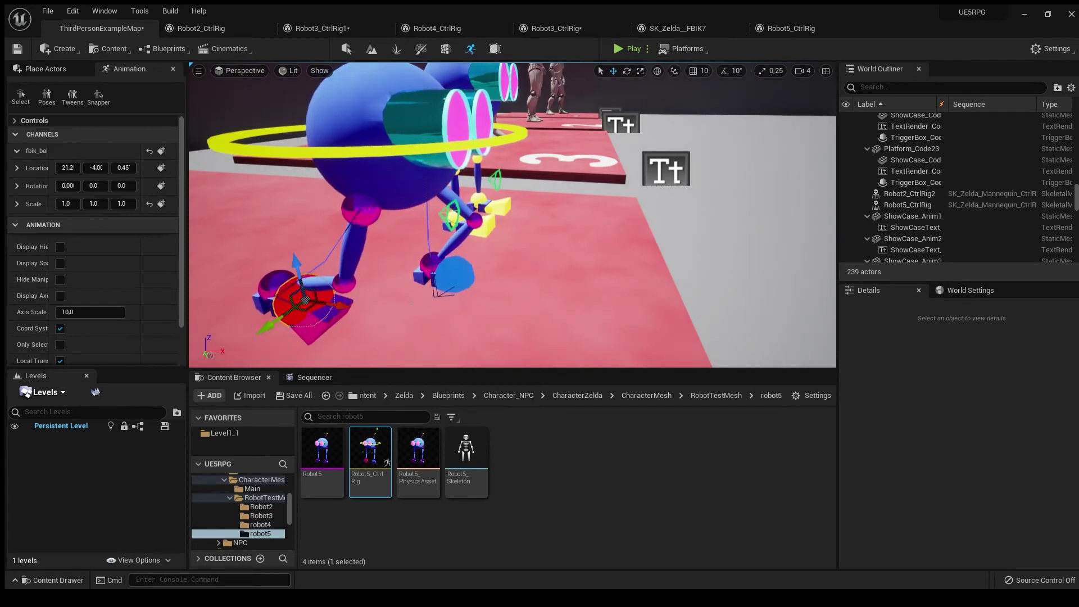
pyautogui.click(451, 218)
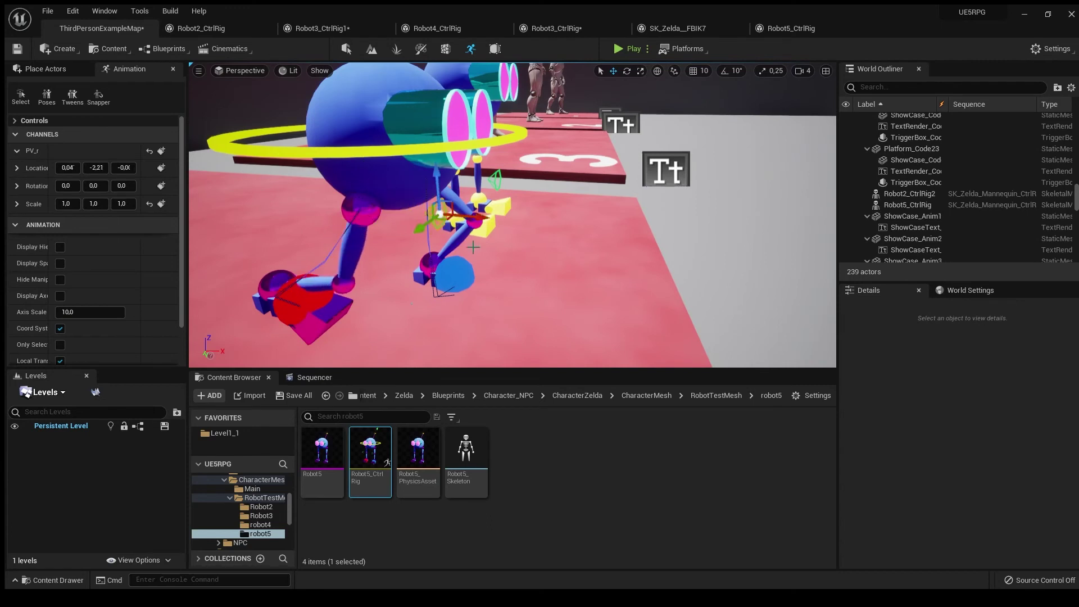
pyautogui.click(374, 138)
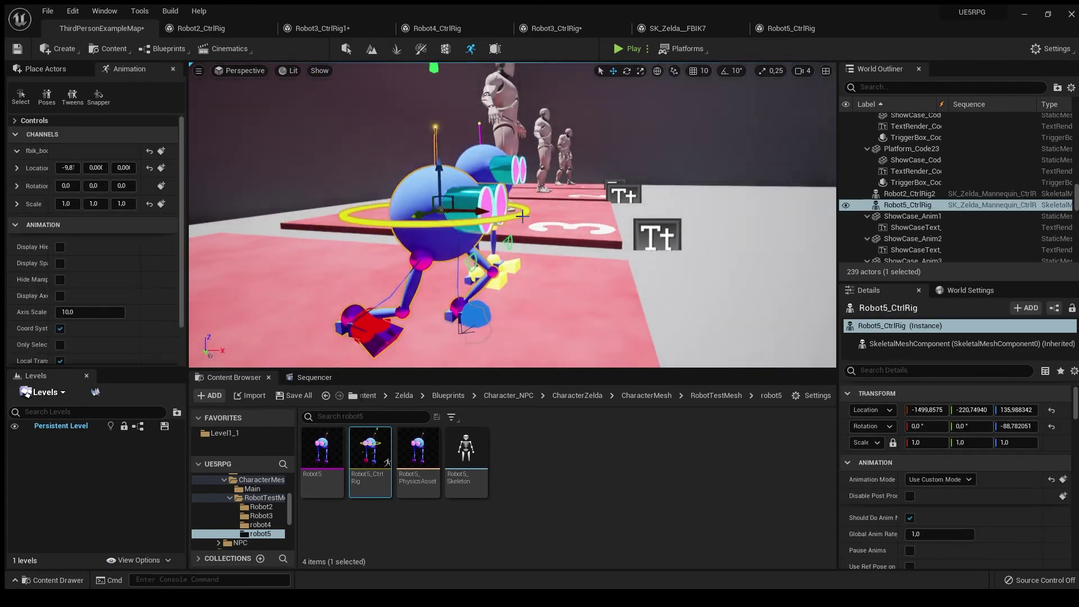
pyautogui.moveTo(487, 211)
pyautogui.mouseDown()
pyautogui.moveTo(377, 166)
pyautogui.moveTo(347, 110)
pyautogui.mouseUp()
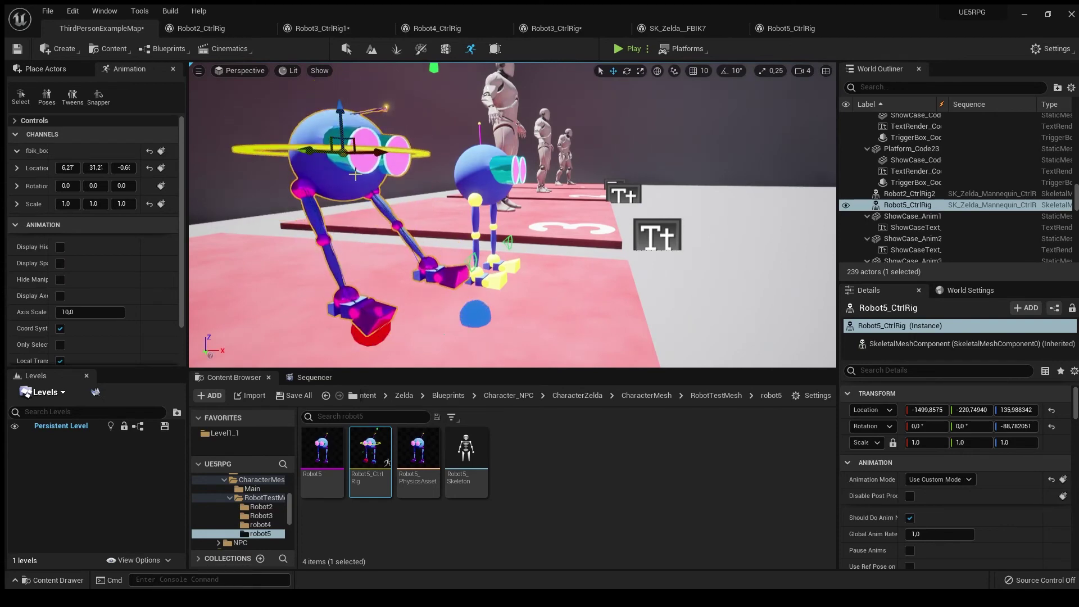
pyautogui.moveTo(506, 211); pyautogui.dragTo(472, 279, button='right')
pyautogui.moveTo(506, 212); pyautogui.dragTo(422, 253, button='right')
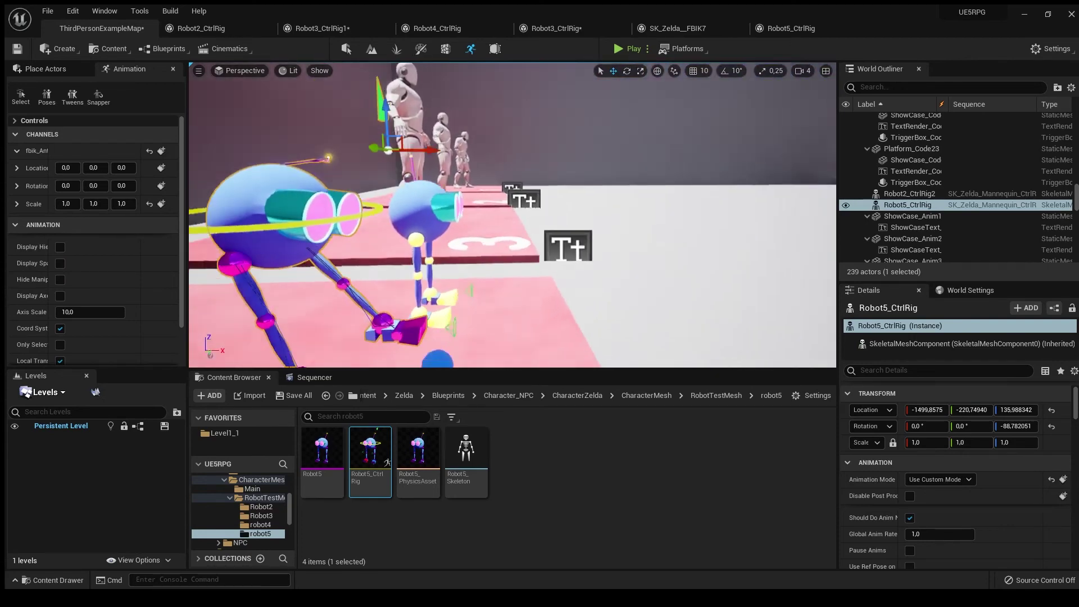
# Reposition the antenna control and blue foot ball, and nudge the left pole vector.
pyautogui.click(458, 155)
pyautogui.moveTo(458, 156)
pyautogui.mouseDown()
pyautogui.moveTo(327, 123)
pyautogui.moveTo(371, 93)
pyautogui.mouseUp()
pyautogui.moveTo(507, 211)
pyautogui.mouseDown(button='right')
pyautogui.moveTo(472, 253)
pyautogui.moveTo(491, 241)
pyautogui.mouseUp(button='right')
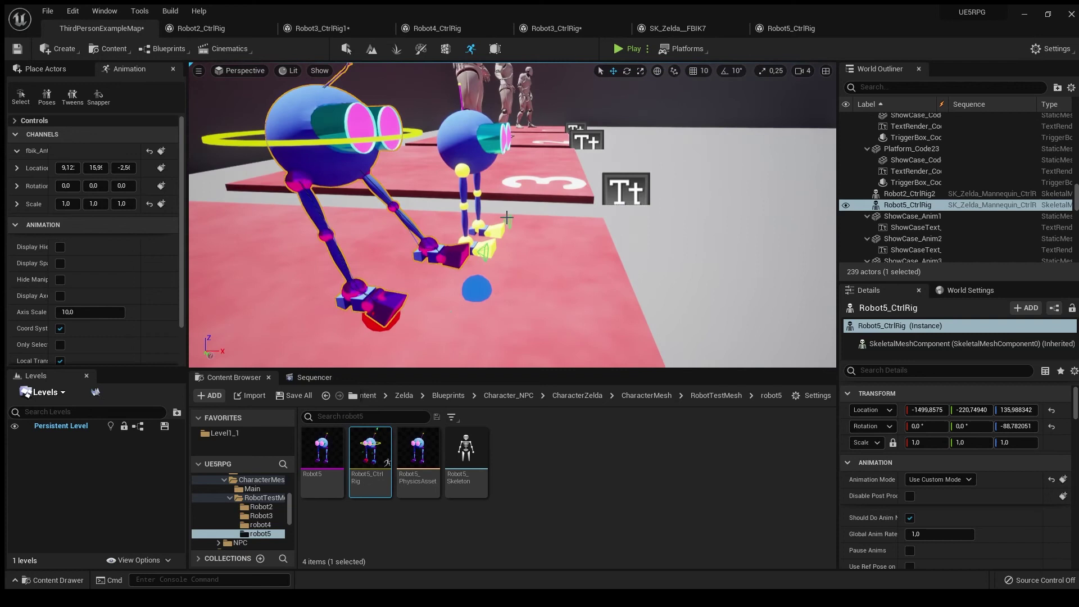
pyautogui.click(477, 290)
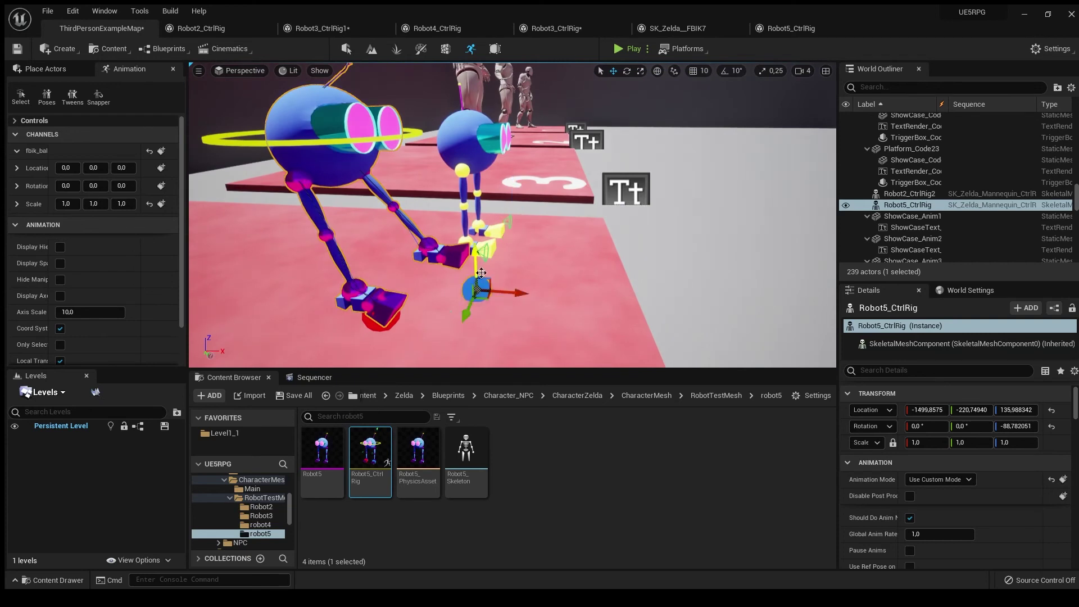
pyautogui.moveTo(479, 257); pyautogui.dragTo(473, 159)
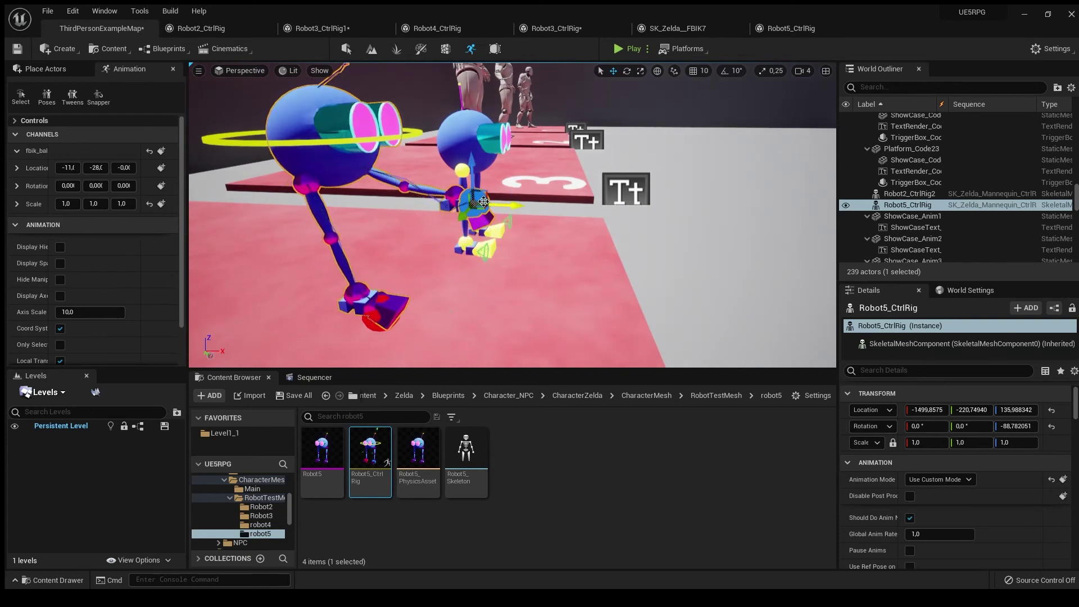
pyautogui.moveTo(483, 202); pyautogui.dragTo(447, 231)
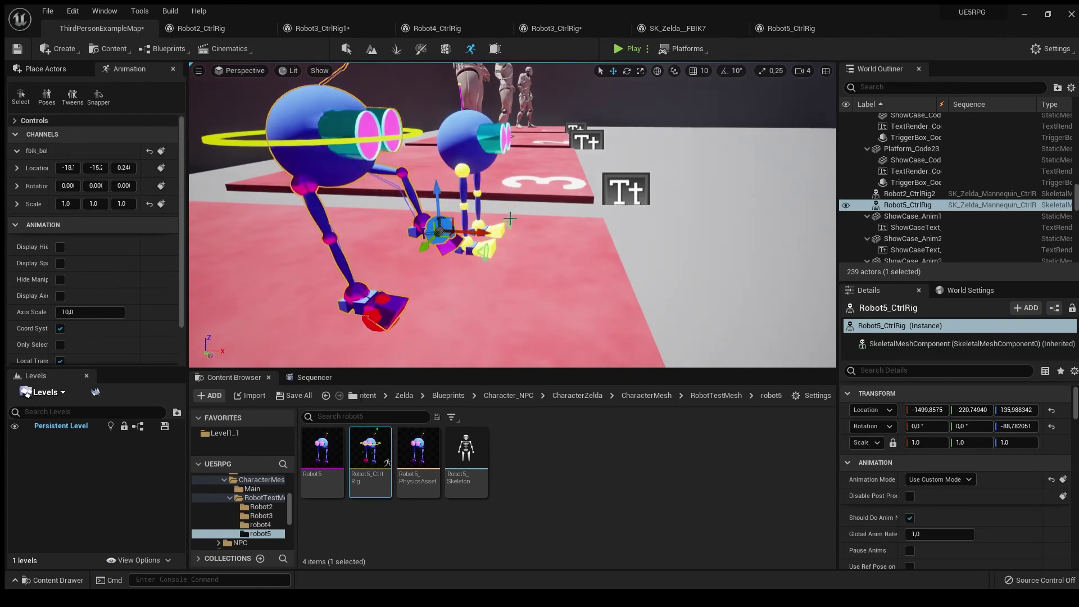
pyautogui.moveTo(509, 219); pyautogui.dragTo(441, 261, button='right')
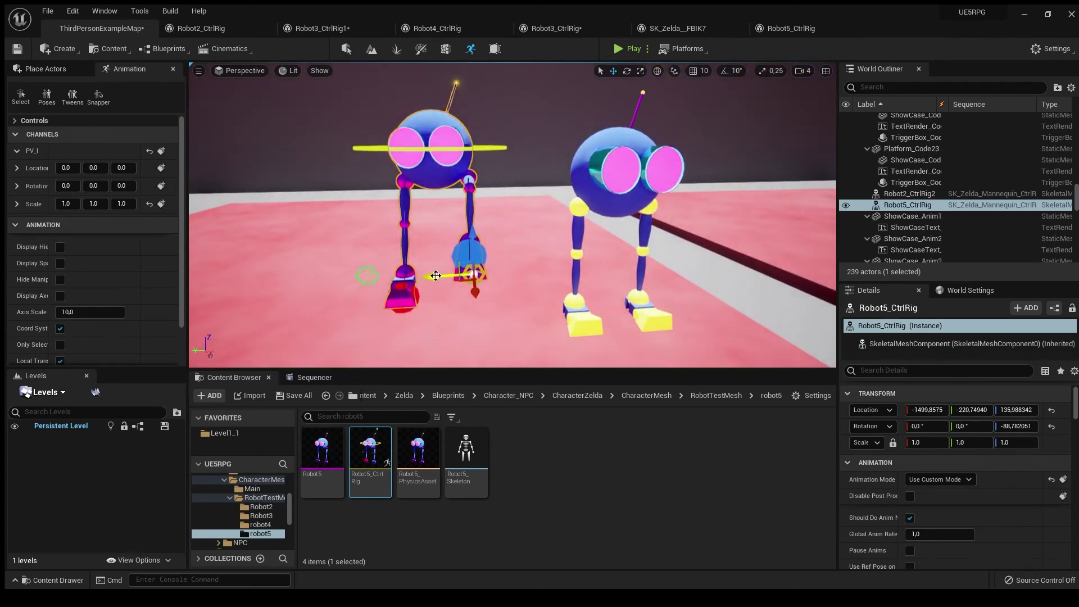
pyautogui.moveTo(437, 276); pyautogui.dragTo(472, 274)
pyautogui.moveTo(506, 253); pyautogui.dragTo(380, 236, button='right')
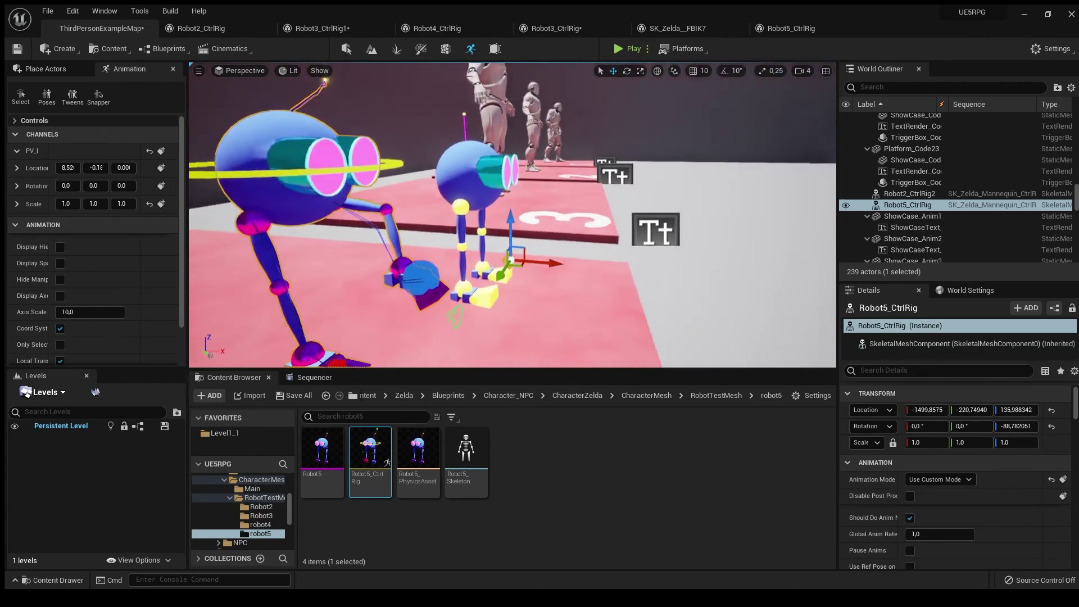
pyautogui.moveTo(506, 236)
pyautogui.mouseDown(button='right')
pyautogui.moveTo(422, 219)
pyautogui.moveTo(513, 252)
pyautogui.moveTo(473, 236)
pyautogui.moveTo(529, 289)
pyautogui.moveTo(422, 236)
pyautogui.moveTo(506, 211)
pyautogui.mouseUp(button='right')
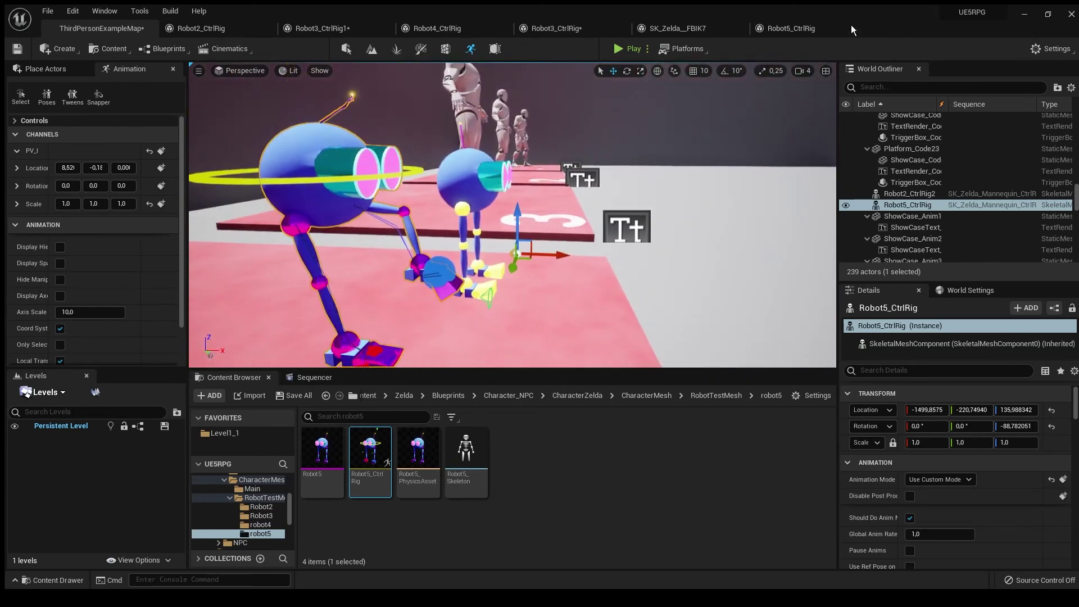
pyautogui.click(792, 28)
pyautogui.scroll(-3, 392, 292)
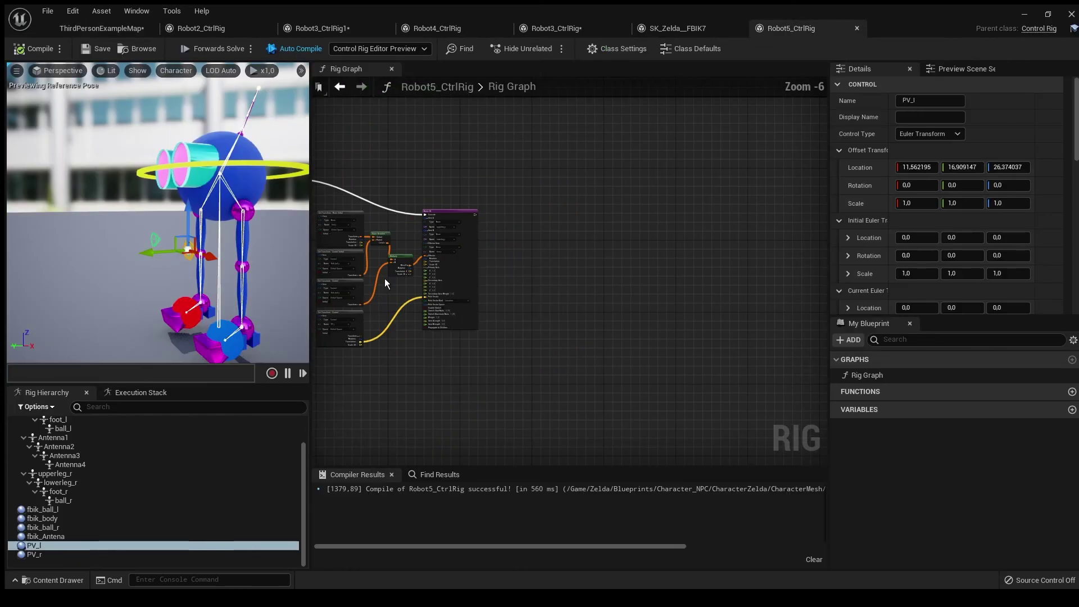
pyautogui.moveTo(384, 278); pyautogui.dragTo(600, 269, button='right')
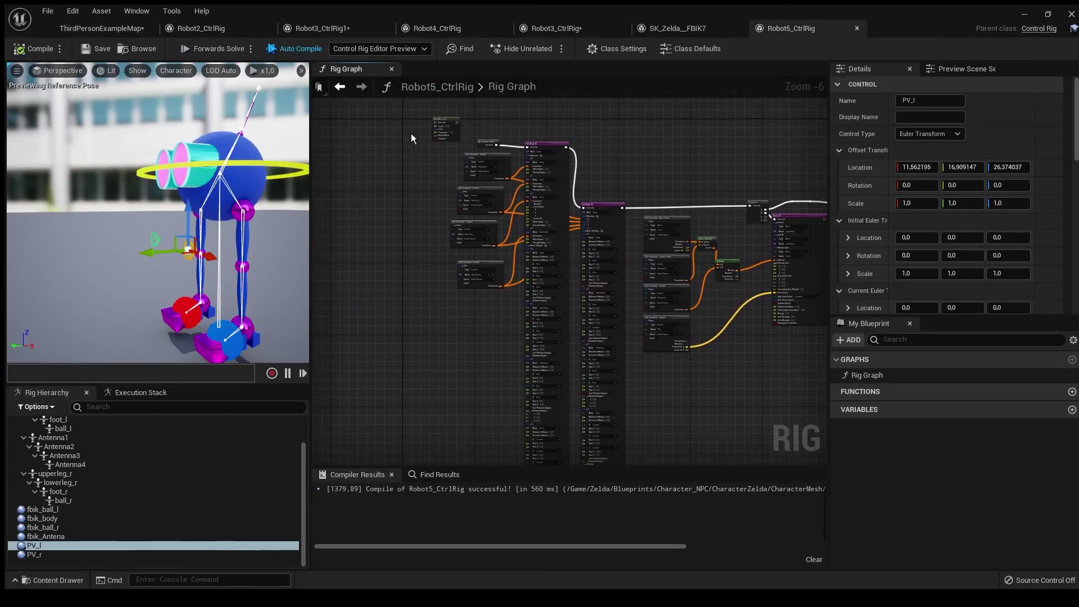
pyautogui.scroll(2, 410, 136)
pyautogui.moveTo(396, 160)
pyautogui.mouseDown(button='right')
pyautogui.moveTo(425, 203)
pyautogui.moveTo(363, 254)
pyautogui.mouseUp(button='right')
pyautogui.moveTo(506, 254)
pyautogui.mouseDown(button='right')
pyautogui.moveTo(473, 236)
pyautogui.moveTo(489, 173)
pyautogui.moveTo(597, 250)
pyautogui.mouseUp(button='right')
pyautogui.scroll(-2, 489, 211)
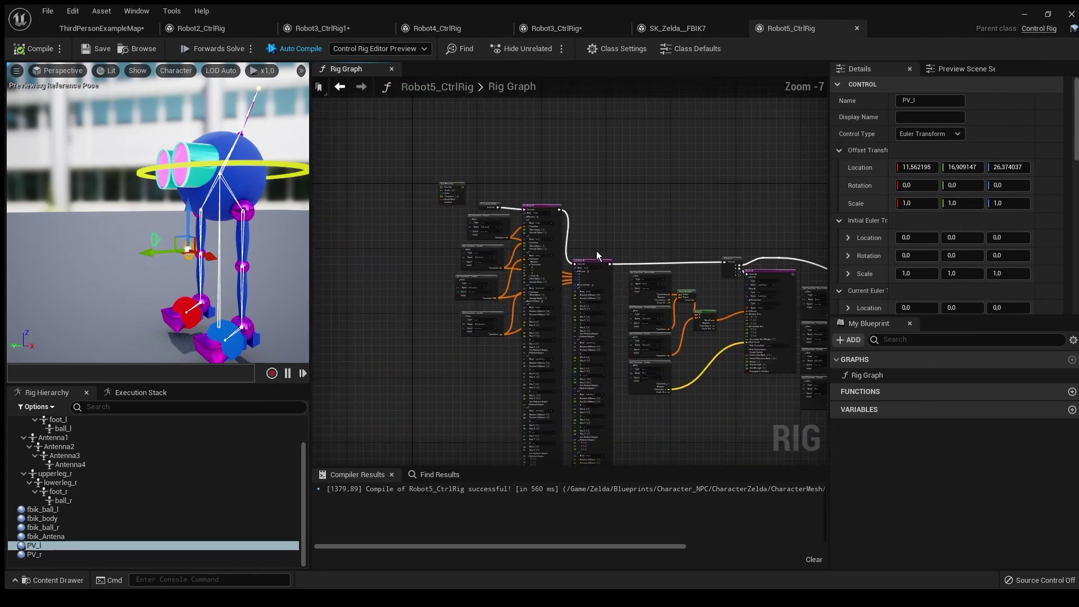
# Orbit the level view around the robots, then bring up the Robot4_CtrlRig graph.
pyautogui.click(92, 28)
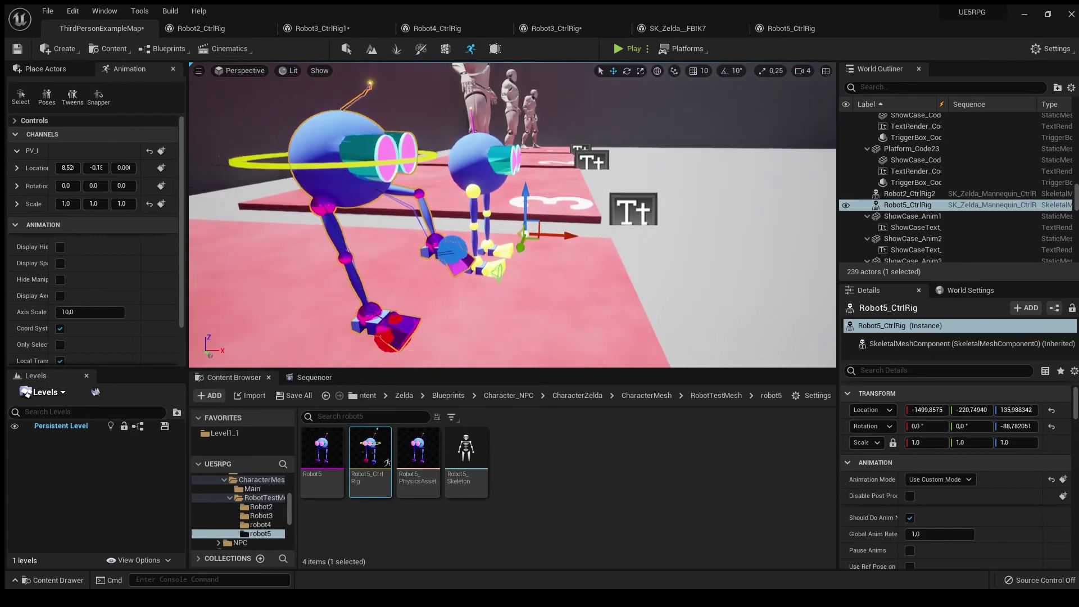
pyautogui.moveTo(591, 254)
pyautogui.mouseDown(button='right')
pyautogui.moveTo(520, 259)
pyautogui.moveTo(456, 211)
pyautogui.mouseUp(button='right')
pyautogui.scroll(-3, 455, 211)
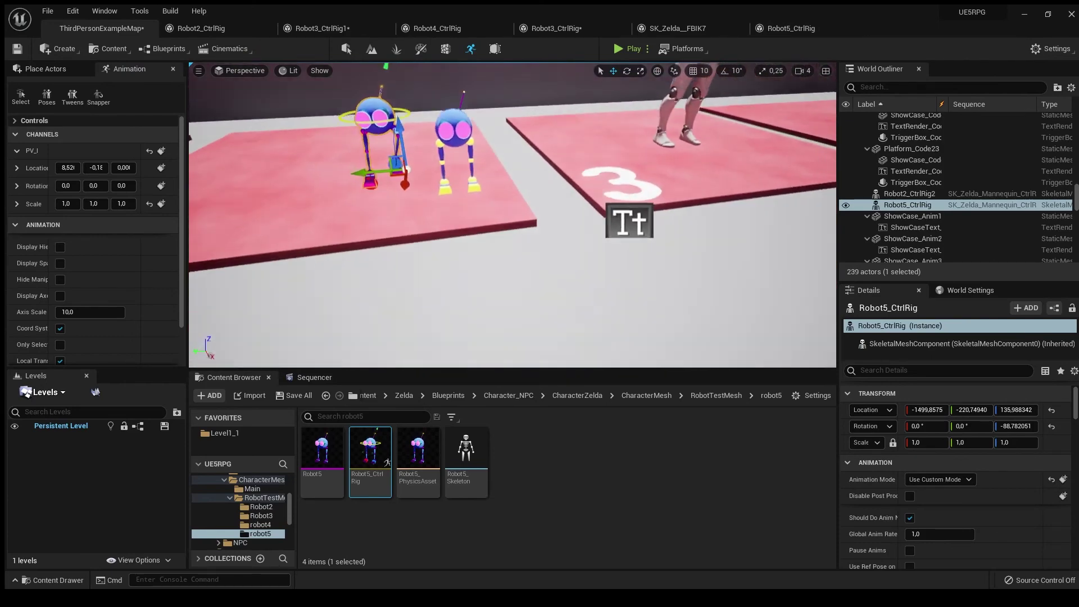
pyautogui.scroll(5, 455, 212)
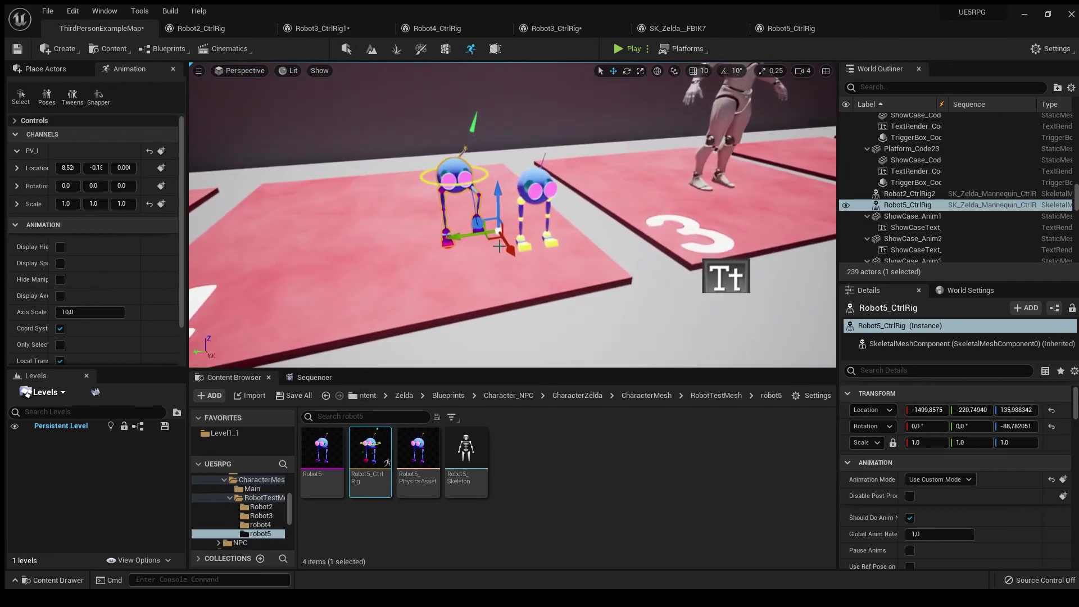
pyautogui.click(462, 29)
# Look over the Robot3_CtrlRig1, Robot4_CtrlRig and Robot3_CtrlRig graphs.
pyautogui.click(338, 28)
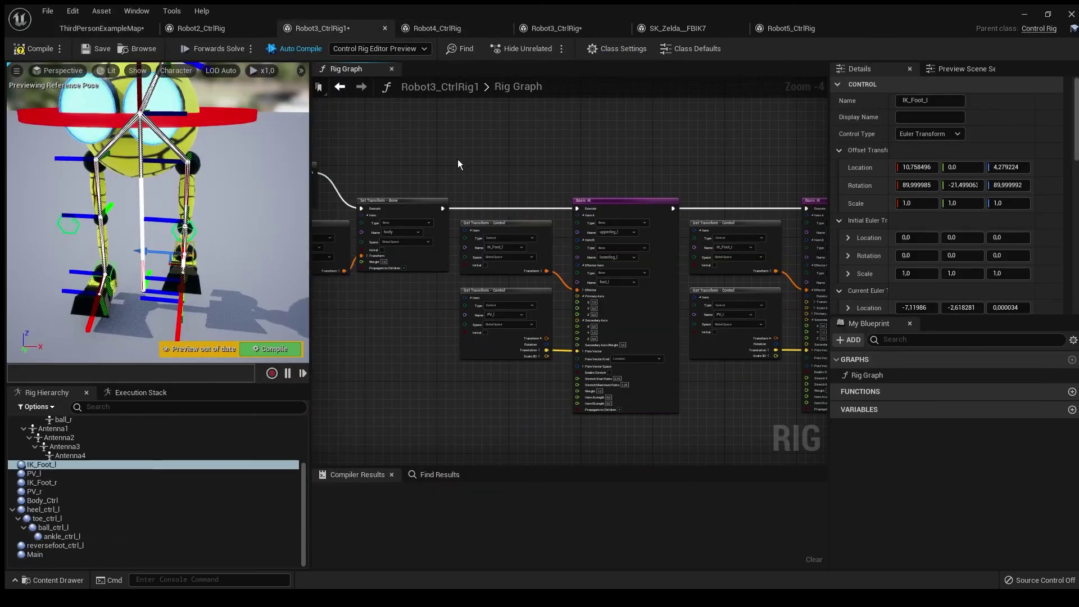
pyautogui.scroll(-2, 506, 210)
pyautogui.moveTo(557, 253); pyautogui.dragTo(472, 168, button='right')
pyautogui.scroll(-1, 571, 268)
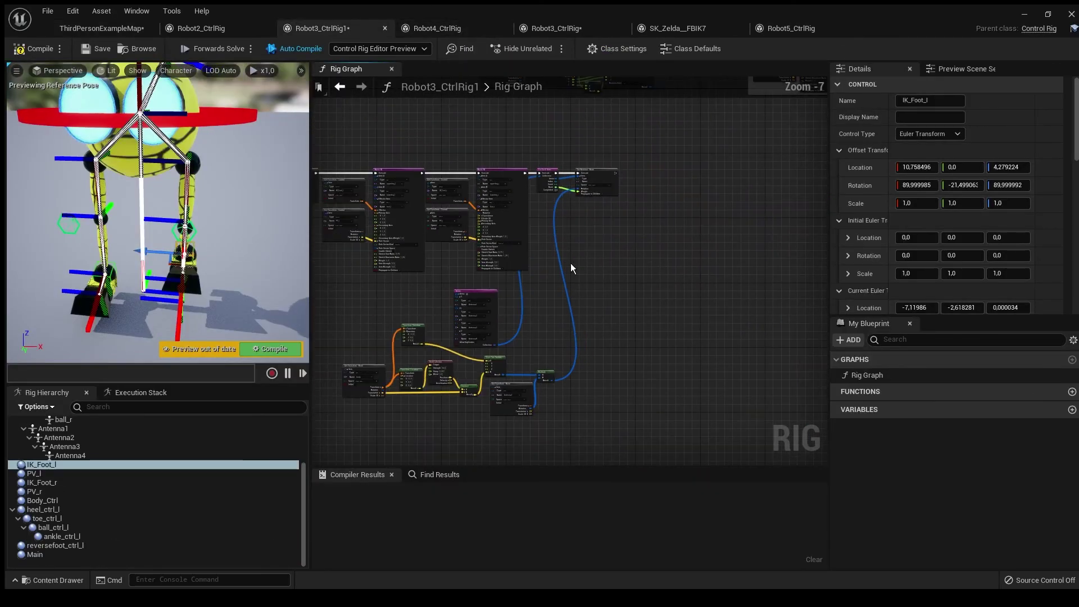
pyautogui.scroll(2, 574, 335)
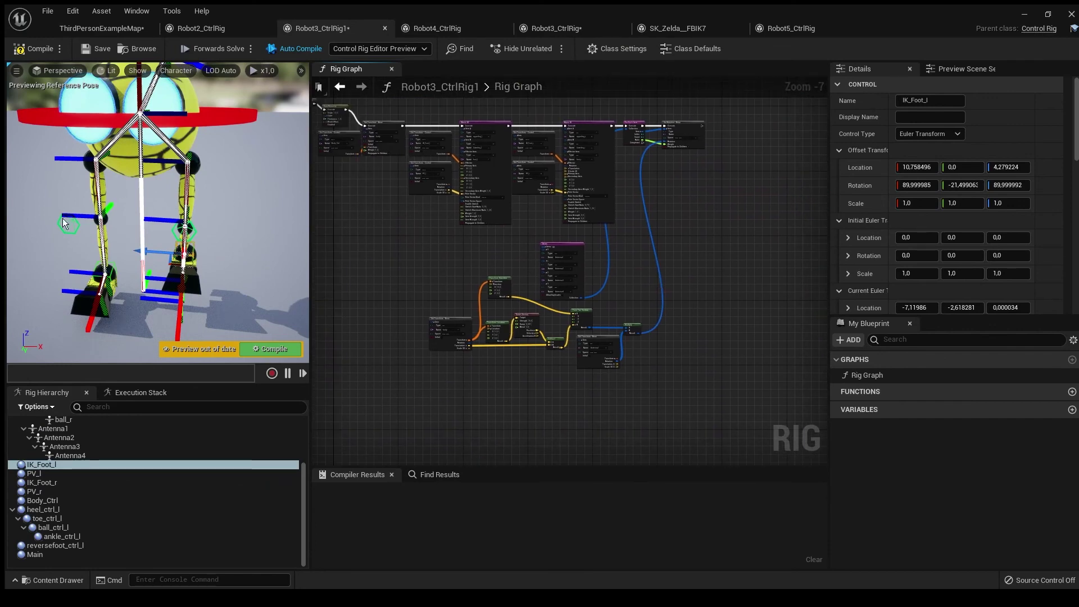
pyautogui.click(429, 27)
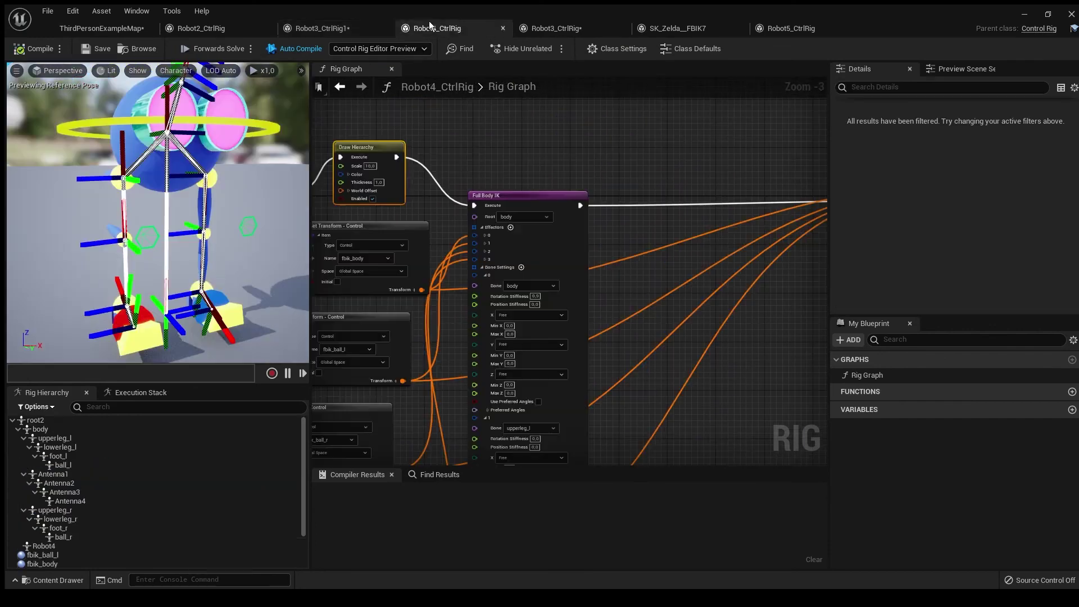
pyautogui.click(201, 27)
pyautogui.click(678, 28)
pyautogui.click(556, 28)
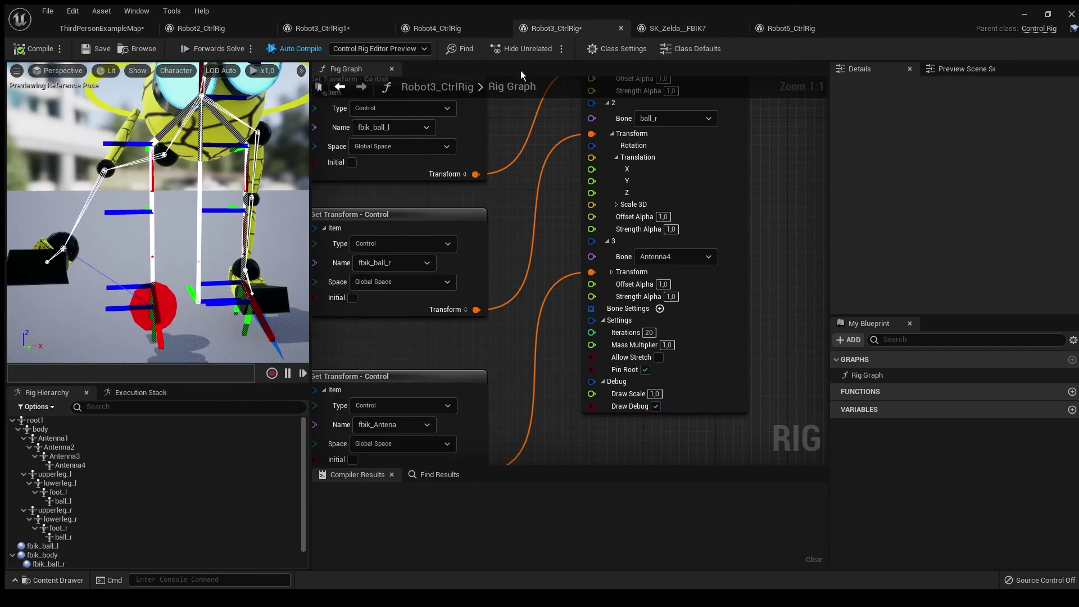
pyautogui.scroll(-3, 515, 181)
pyautogui.scroll(-4, 548, 323)
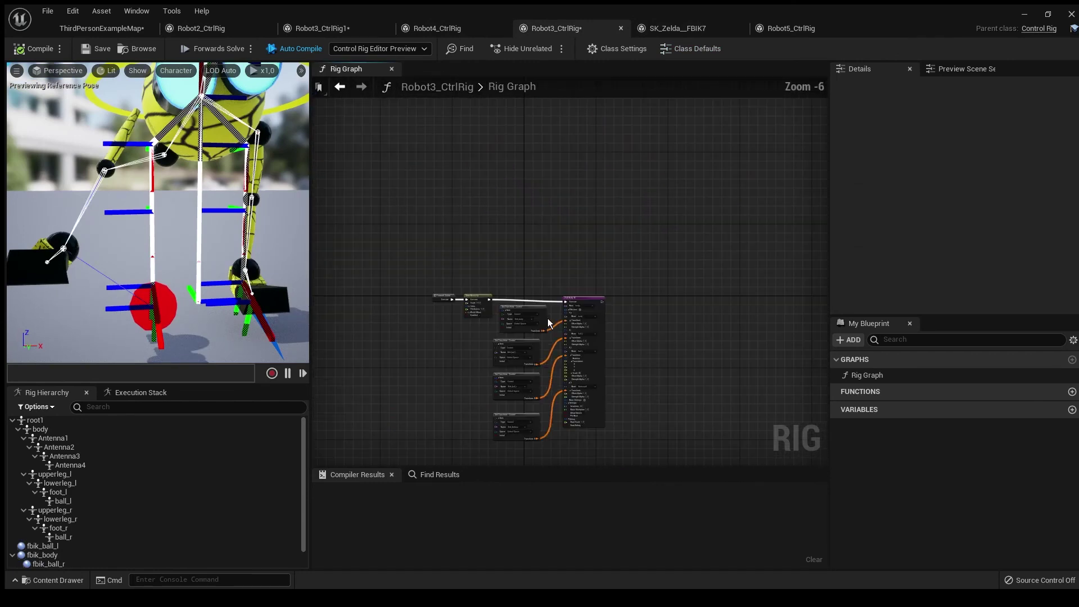
pyautogui.scroll(3, 460, 267)
pyautogui.scroll(2, 495, 275)
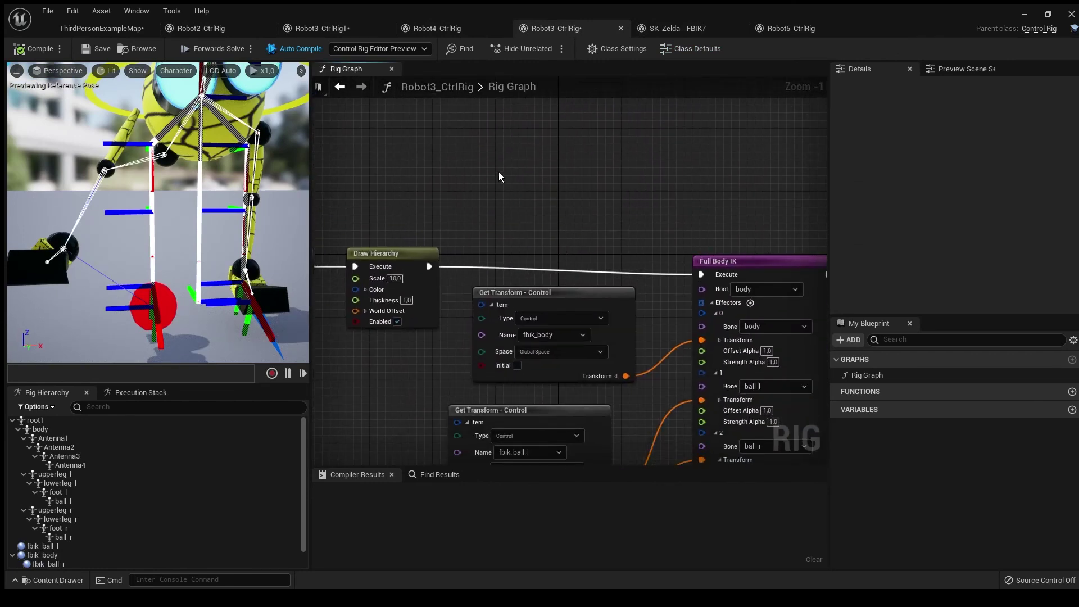
# Compare the Robot5_CtrlRig, SK_Zelda__FBIK7, Robot2_CtrlRig and Robot3_CtrlRig1 graphs.
pyautogui.click(791, 28)
pyautogui.click(677, 28)
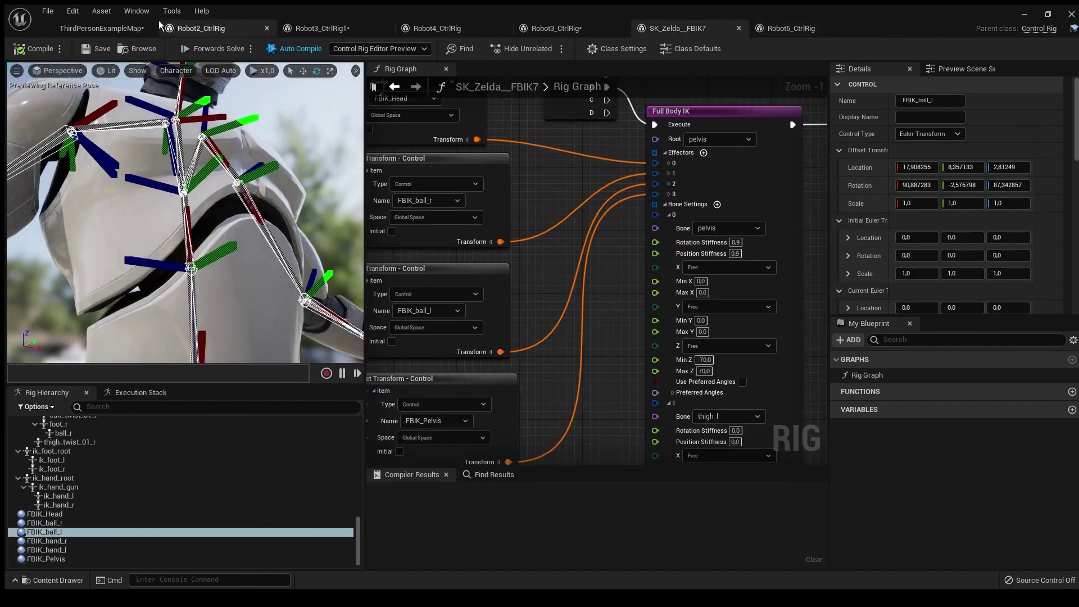
pyautogui.click(101, 28)
pyautogui.click(201, 28)
# Go back to the ThirdPersonExampleMap level and fly toward the two posed robots.
pyautogui.click(321, 28)
pyautogui.click(201, 28)
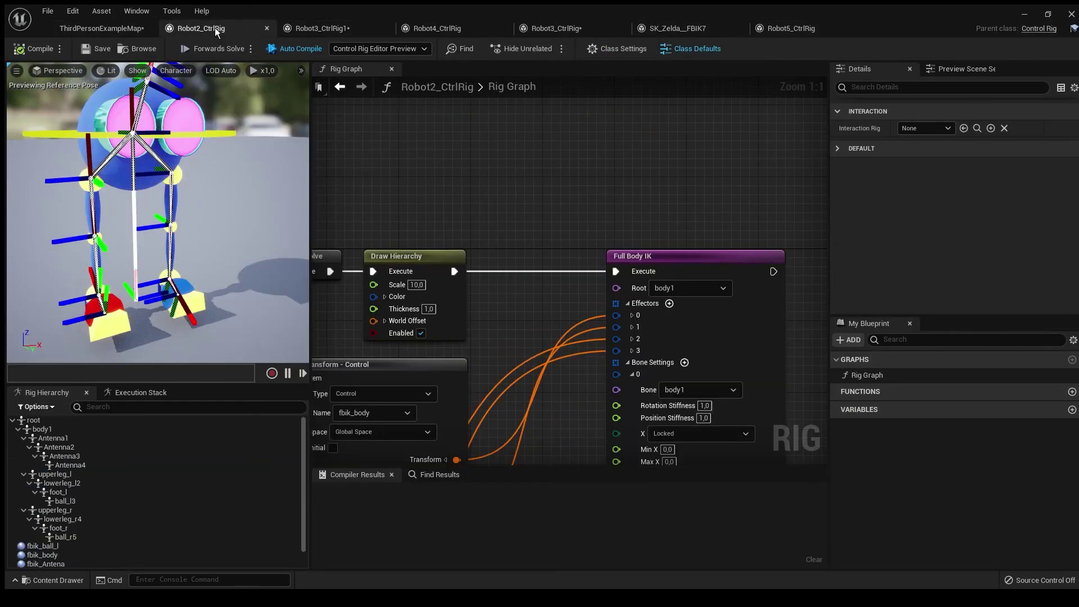
pyautogui.click(102, 28)
pyautogui.moveTo(553, 213)
pyautogui.mouseDown(button='right')
pyautogui.moveTo(540, 211)
pyautogui.moveTo(540, 225)
pyautogui.mouseUp(button='right')
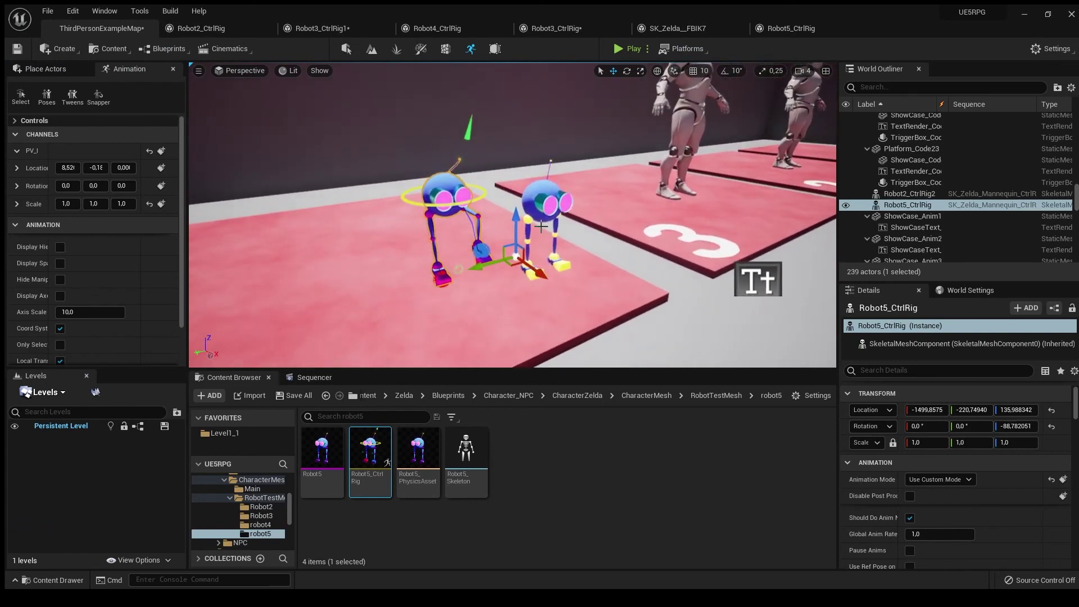